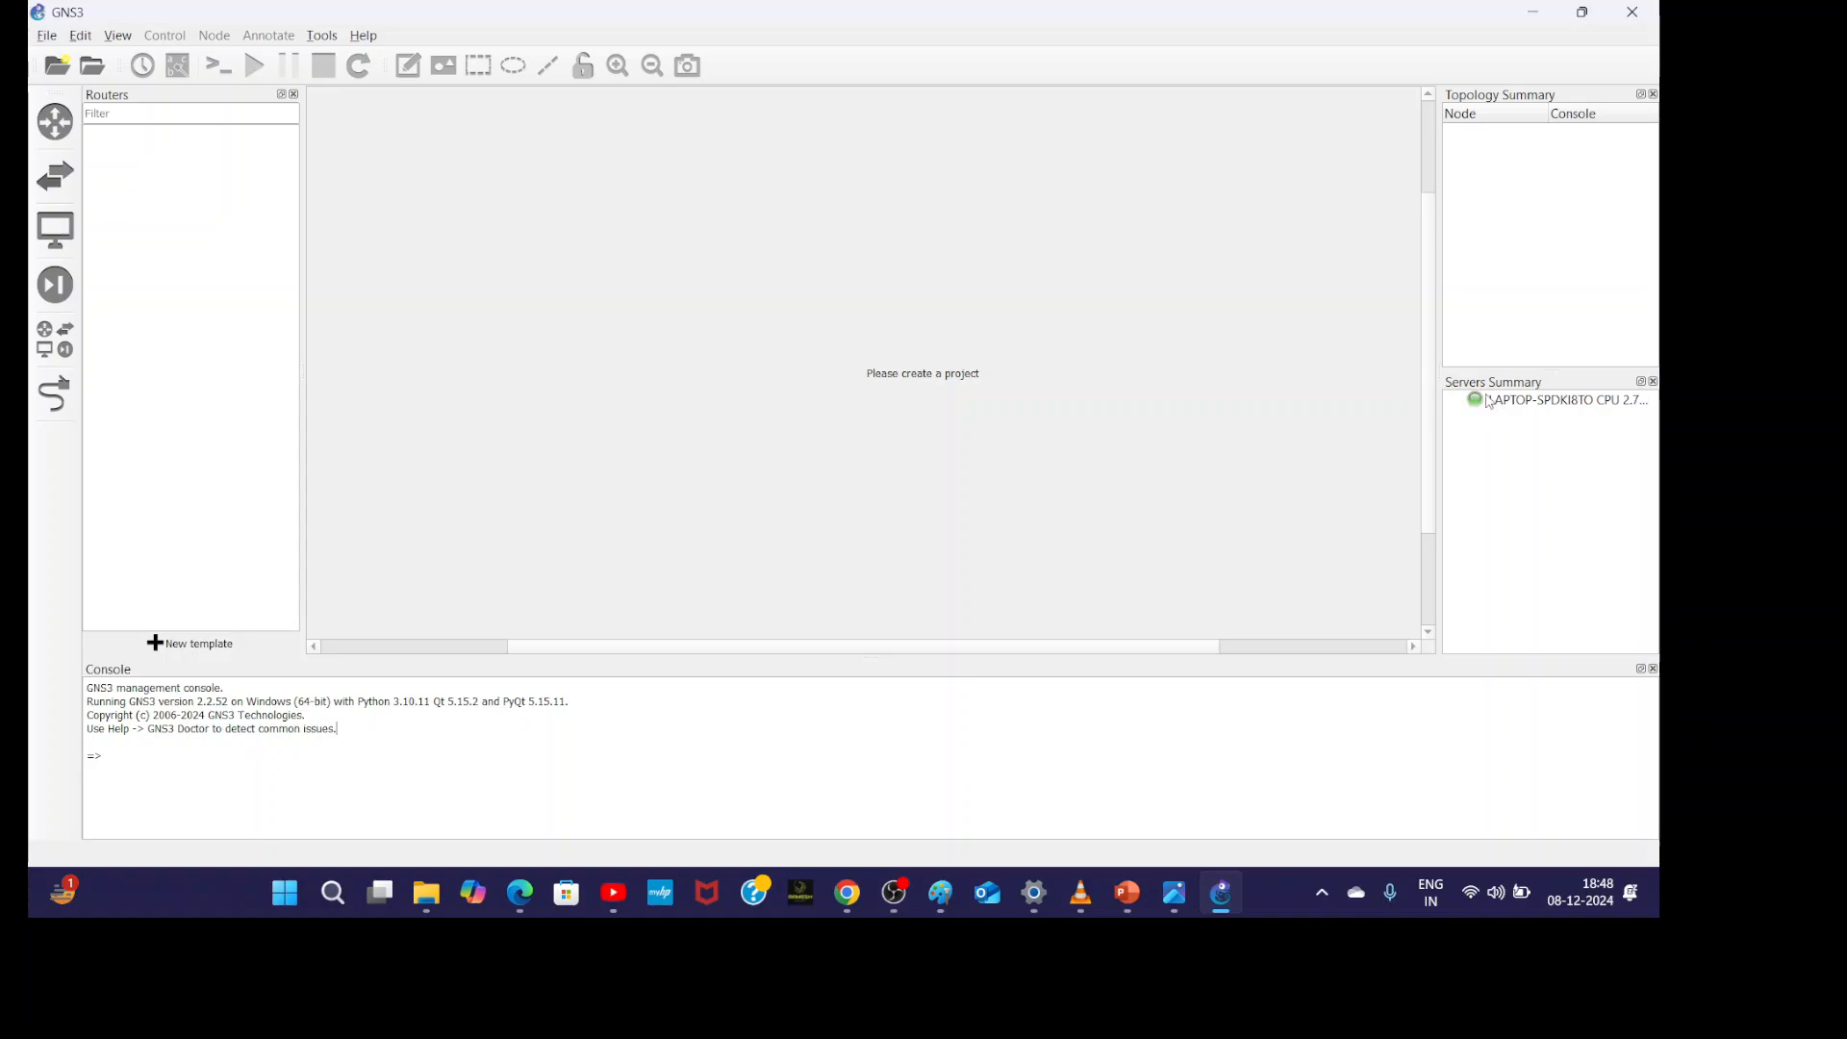
# - Start a new IOS router template using c7200-adventerprisek9-mz.153-3.XB12 (1).image from Downloads, copying the image to the default images directory
pyautogui.click(83, 38)
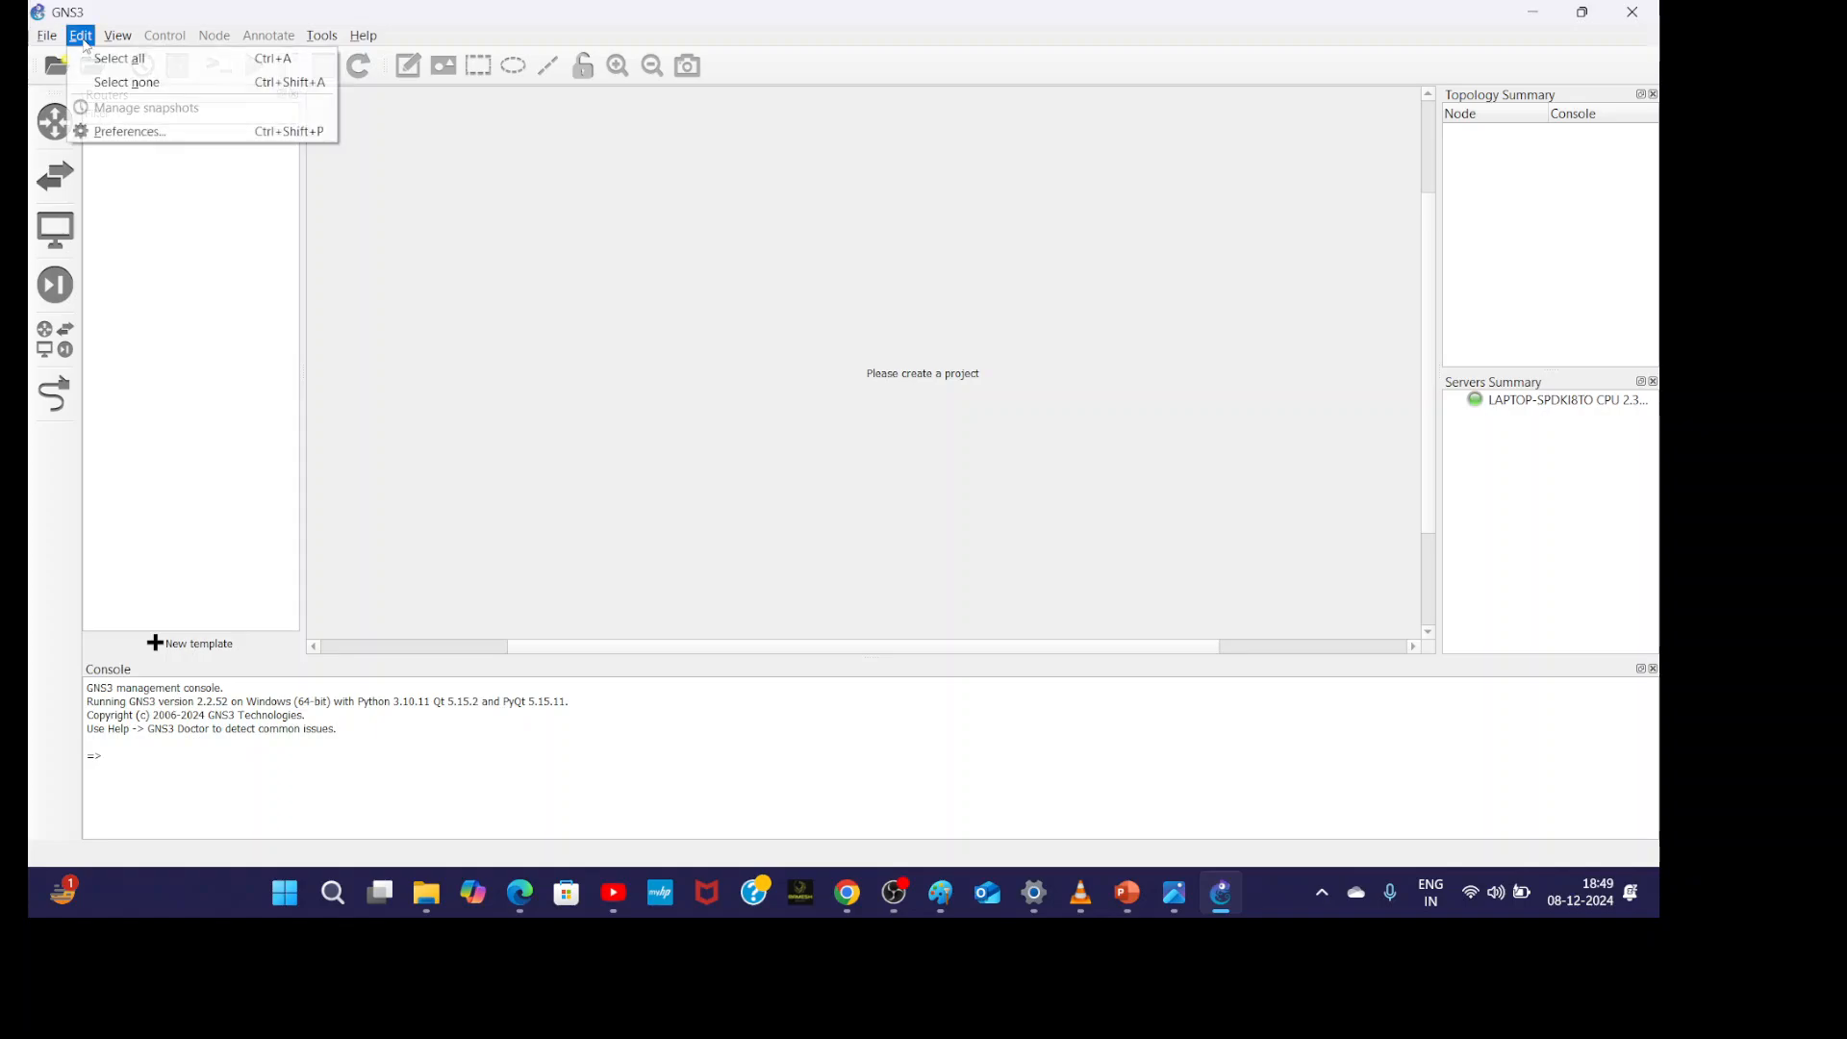
pyautogui.click(145, 140)
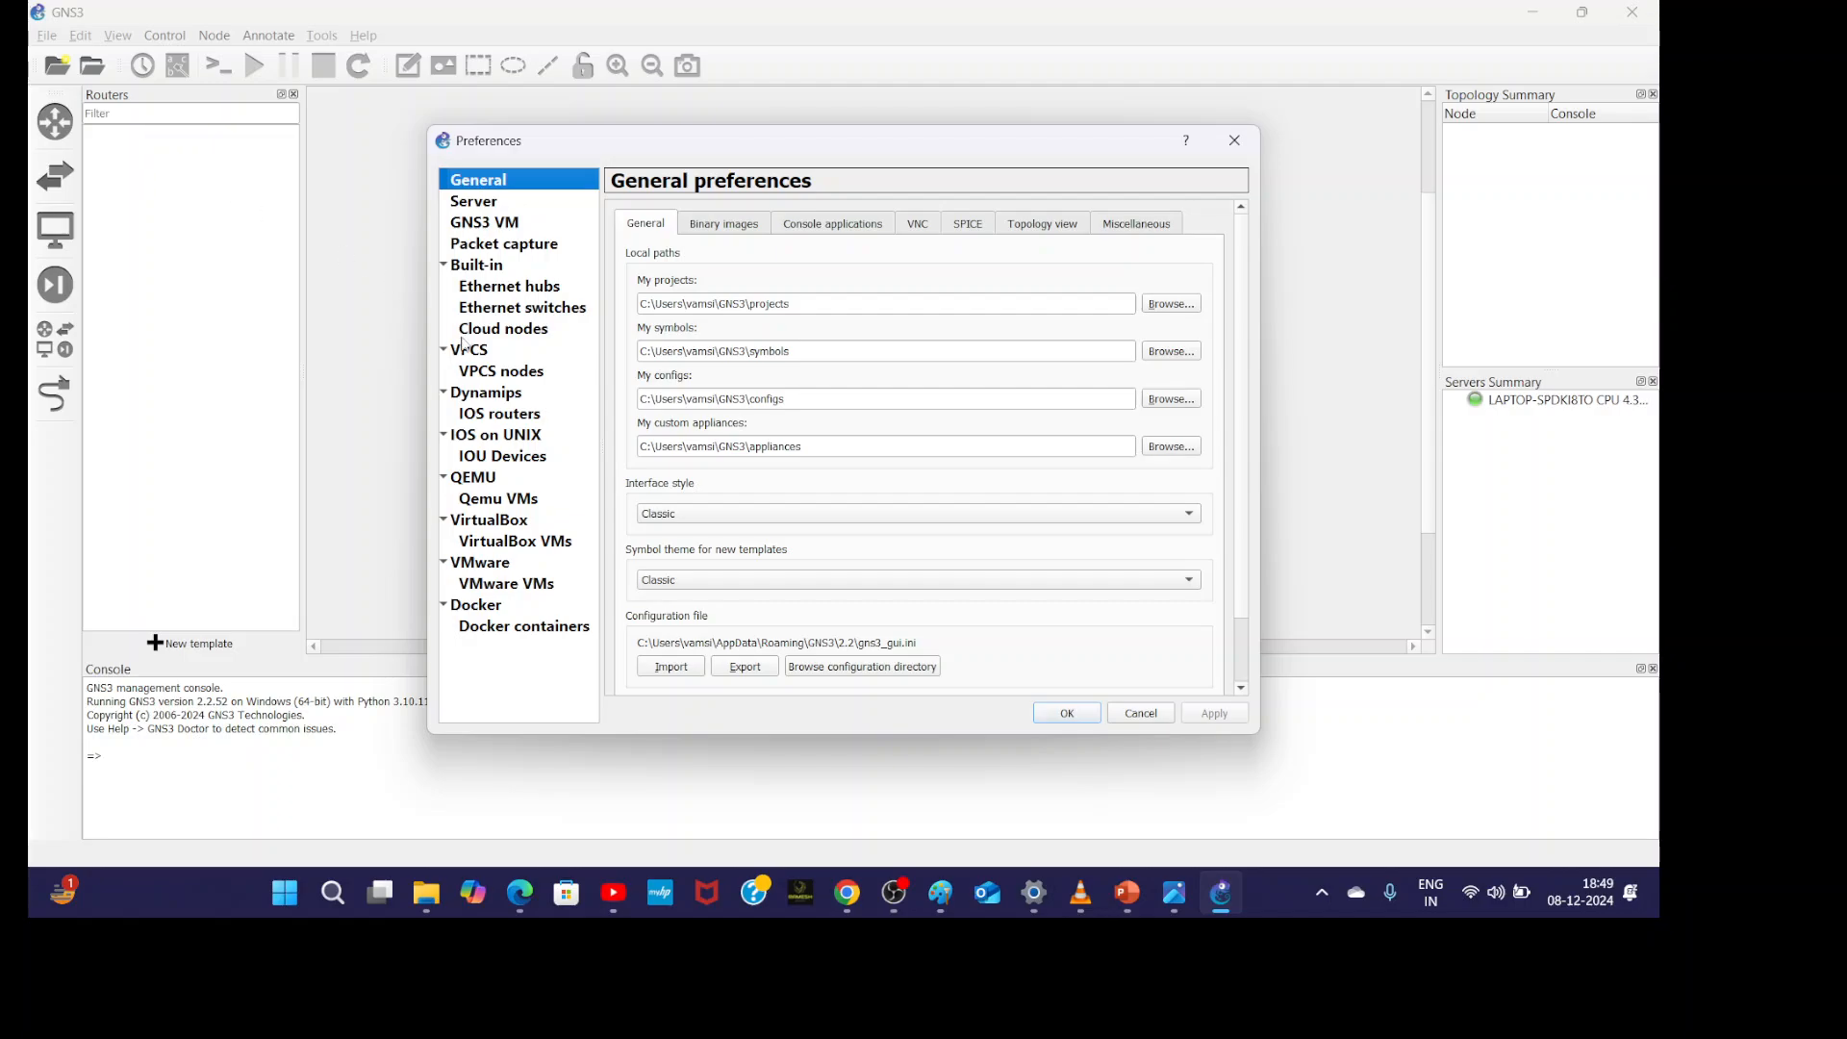
pyautogui.click(501, 416)
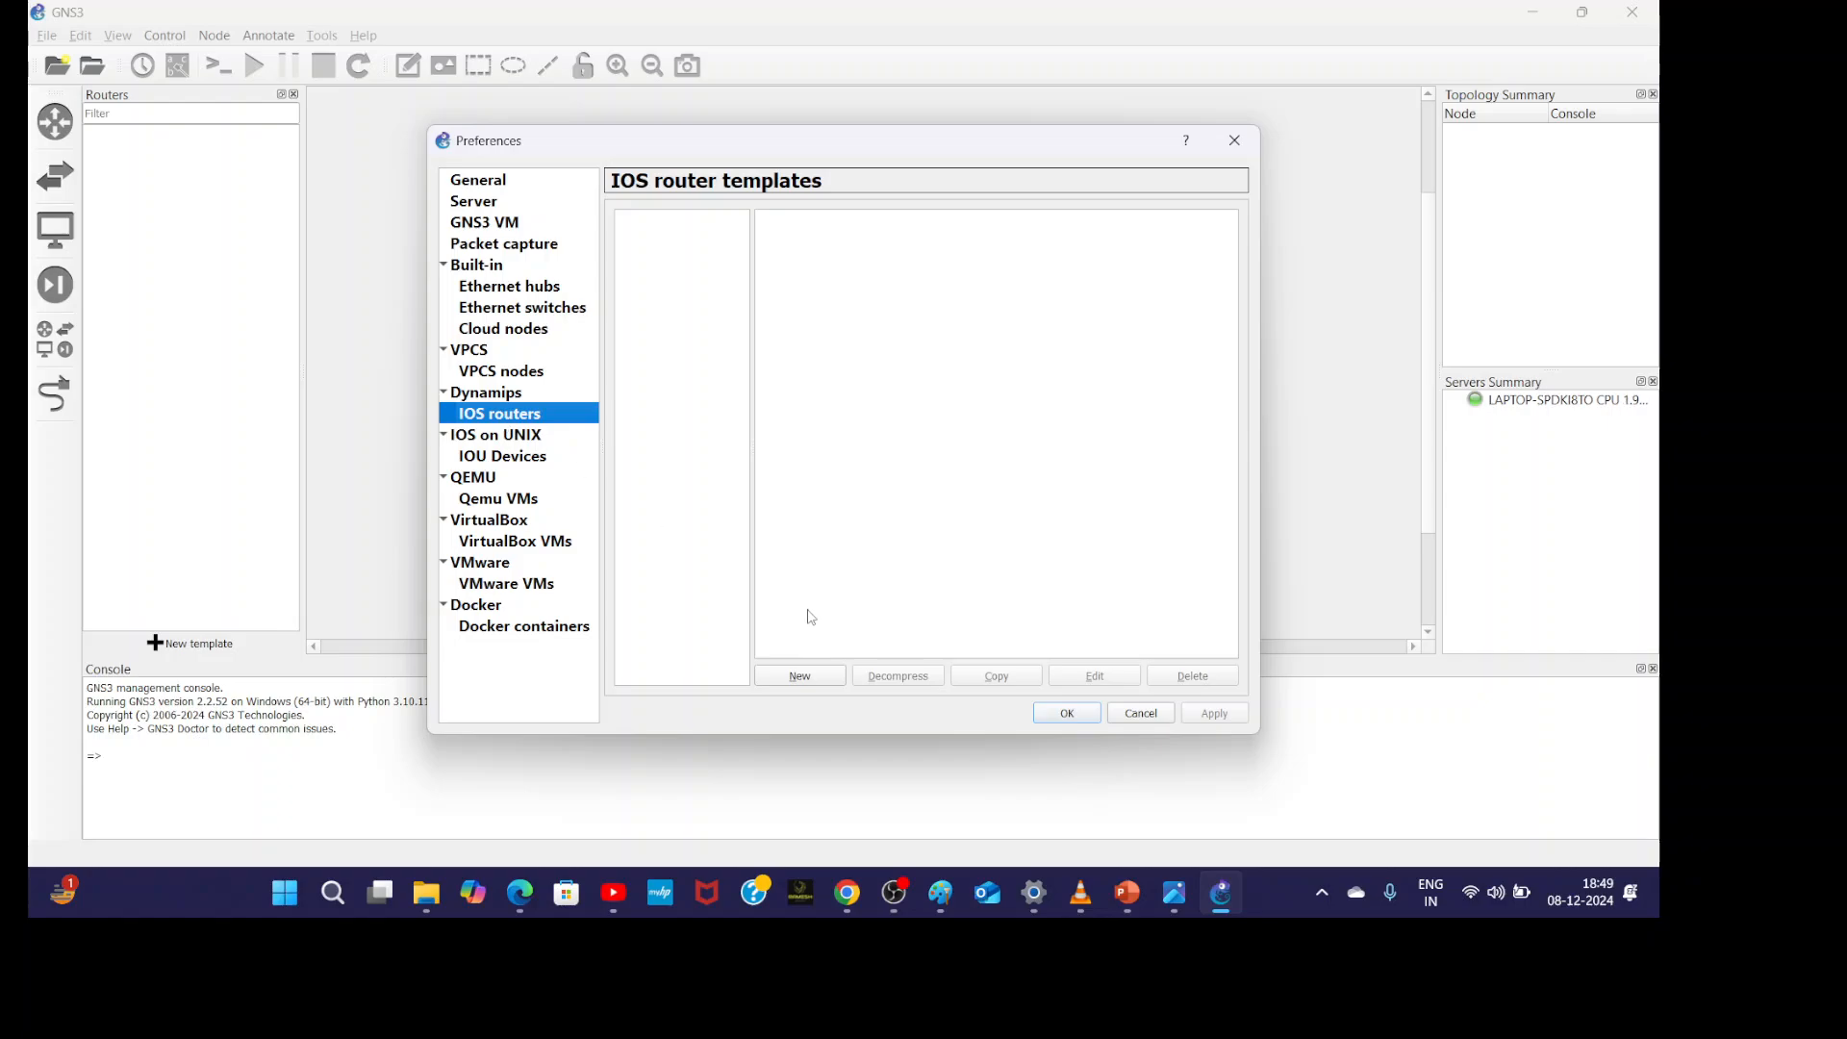
pyautogui.click(801, 677)
pyautogui.click(1068, 372)
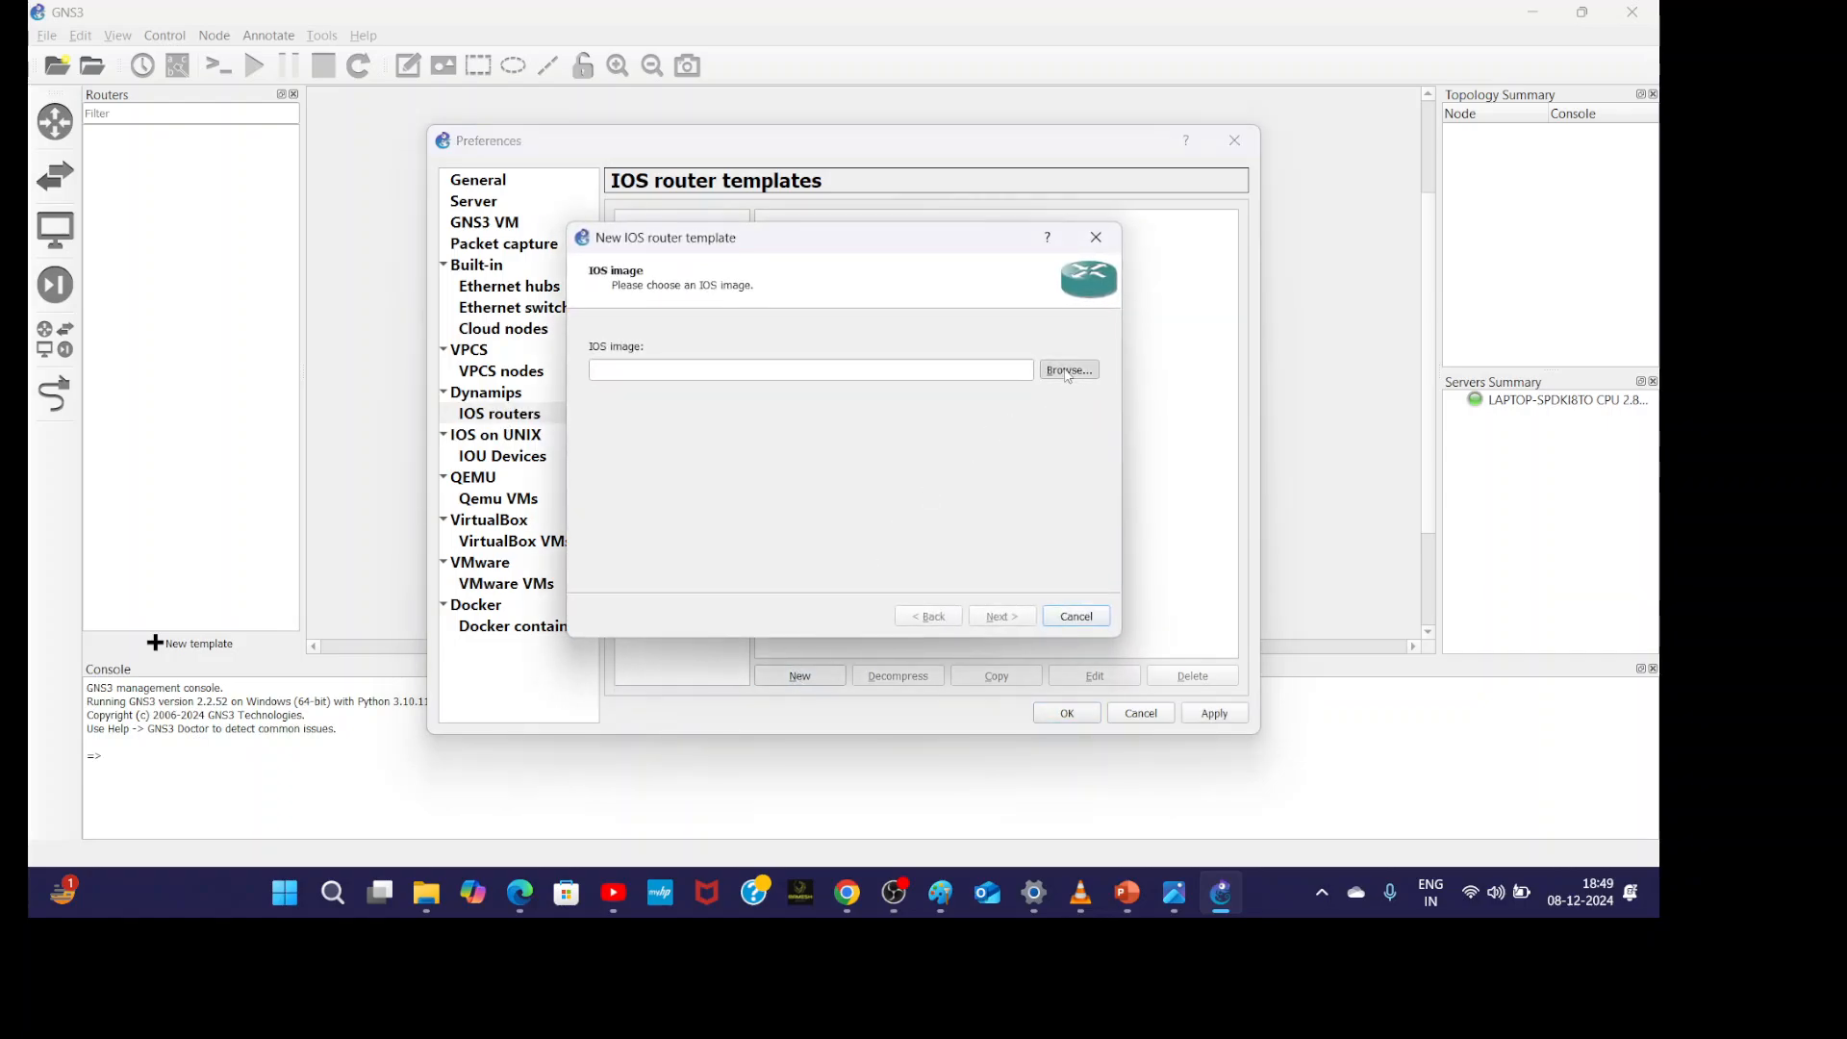
pyautogui.click(674, 491)
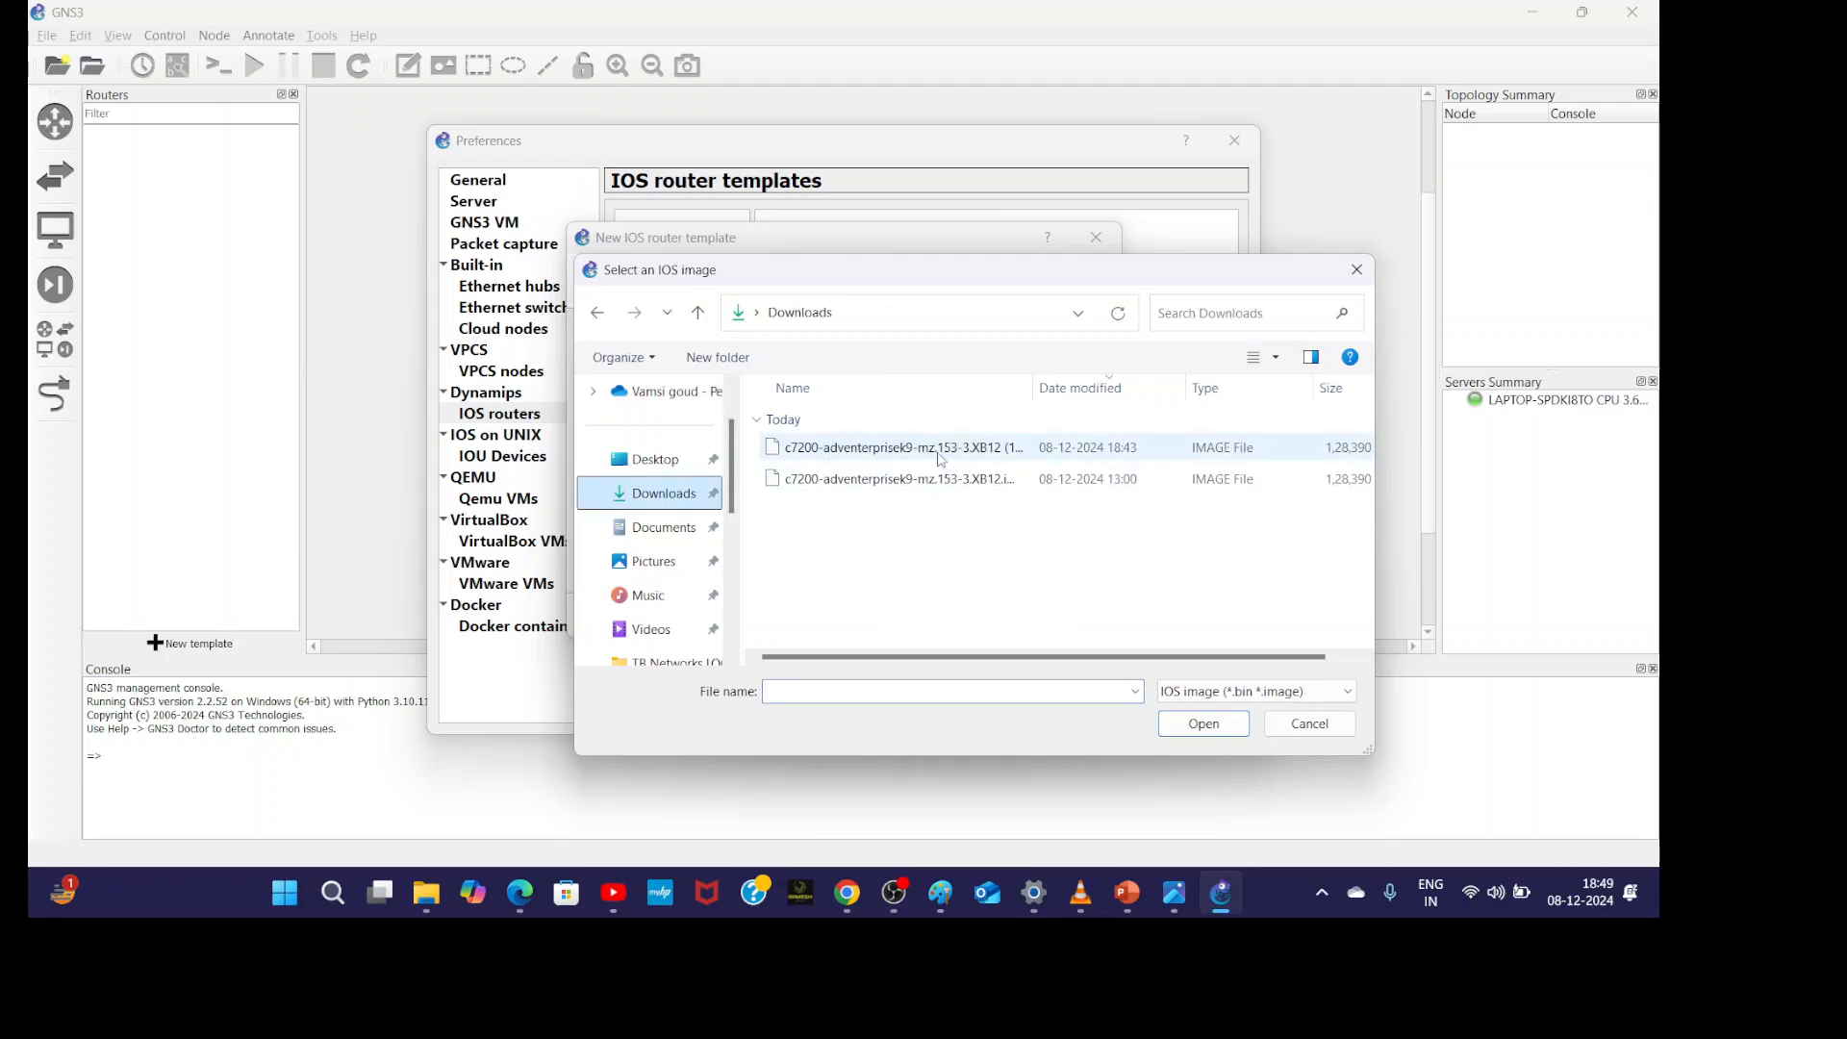
pyautogui.click(938, 450)
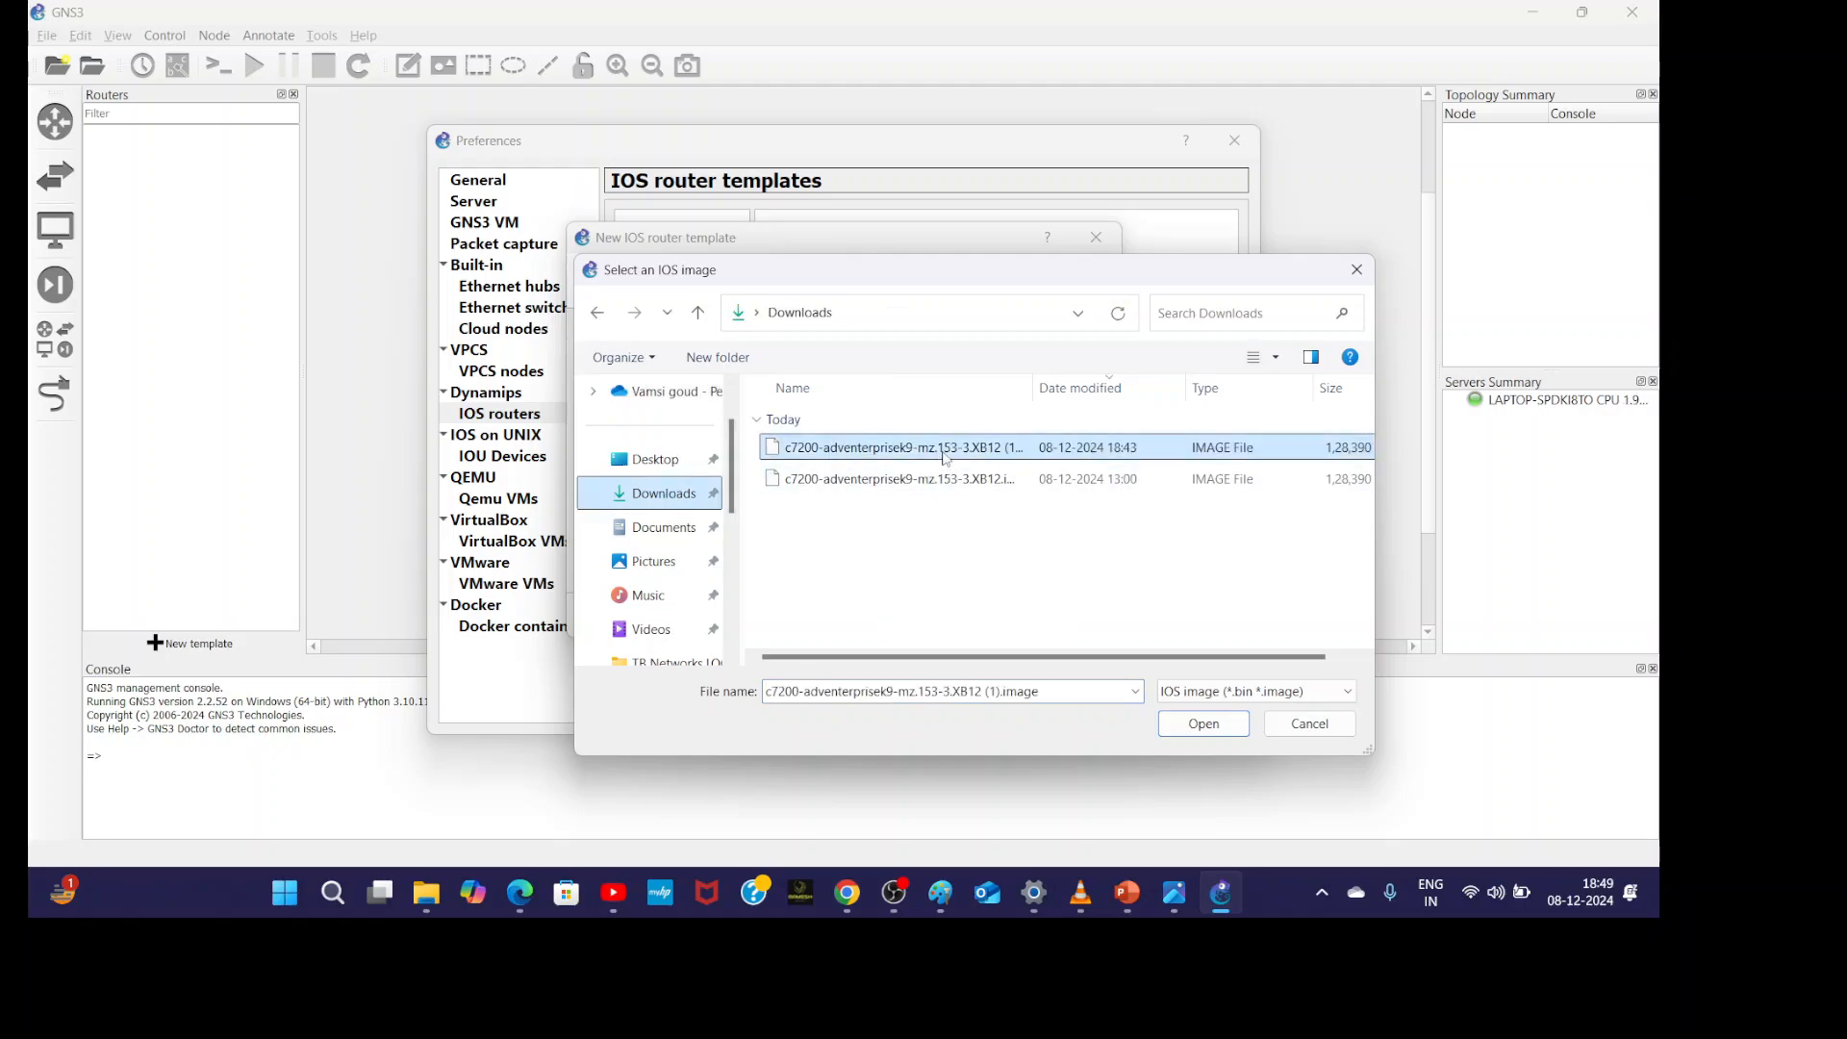
pyautogui.click(1219, 729)
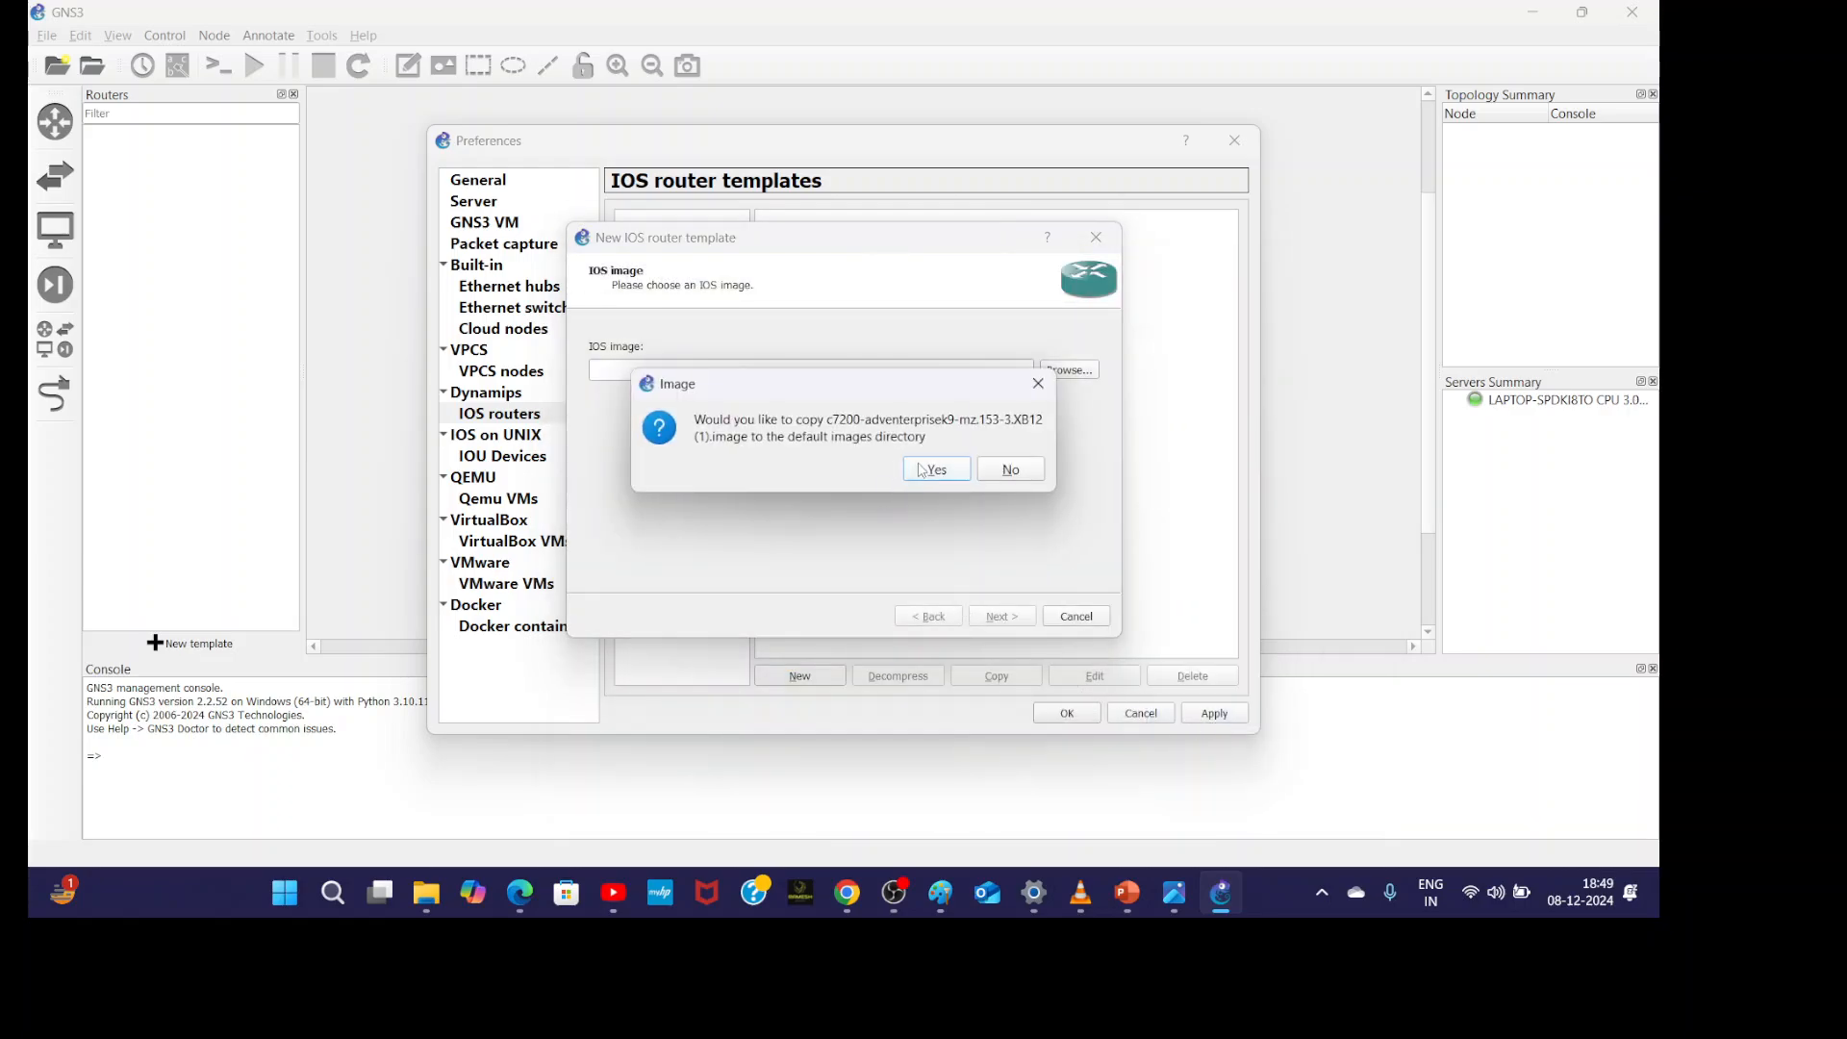
pyautogui.click(921, 469)
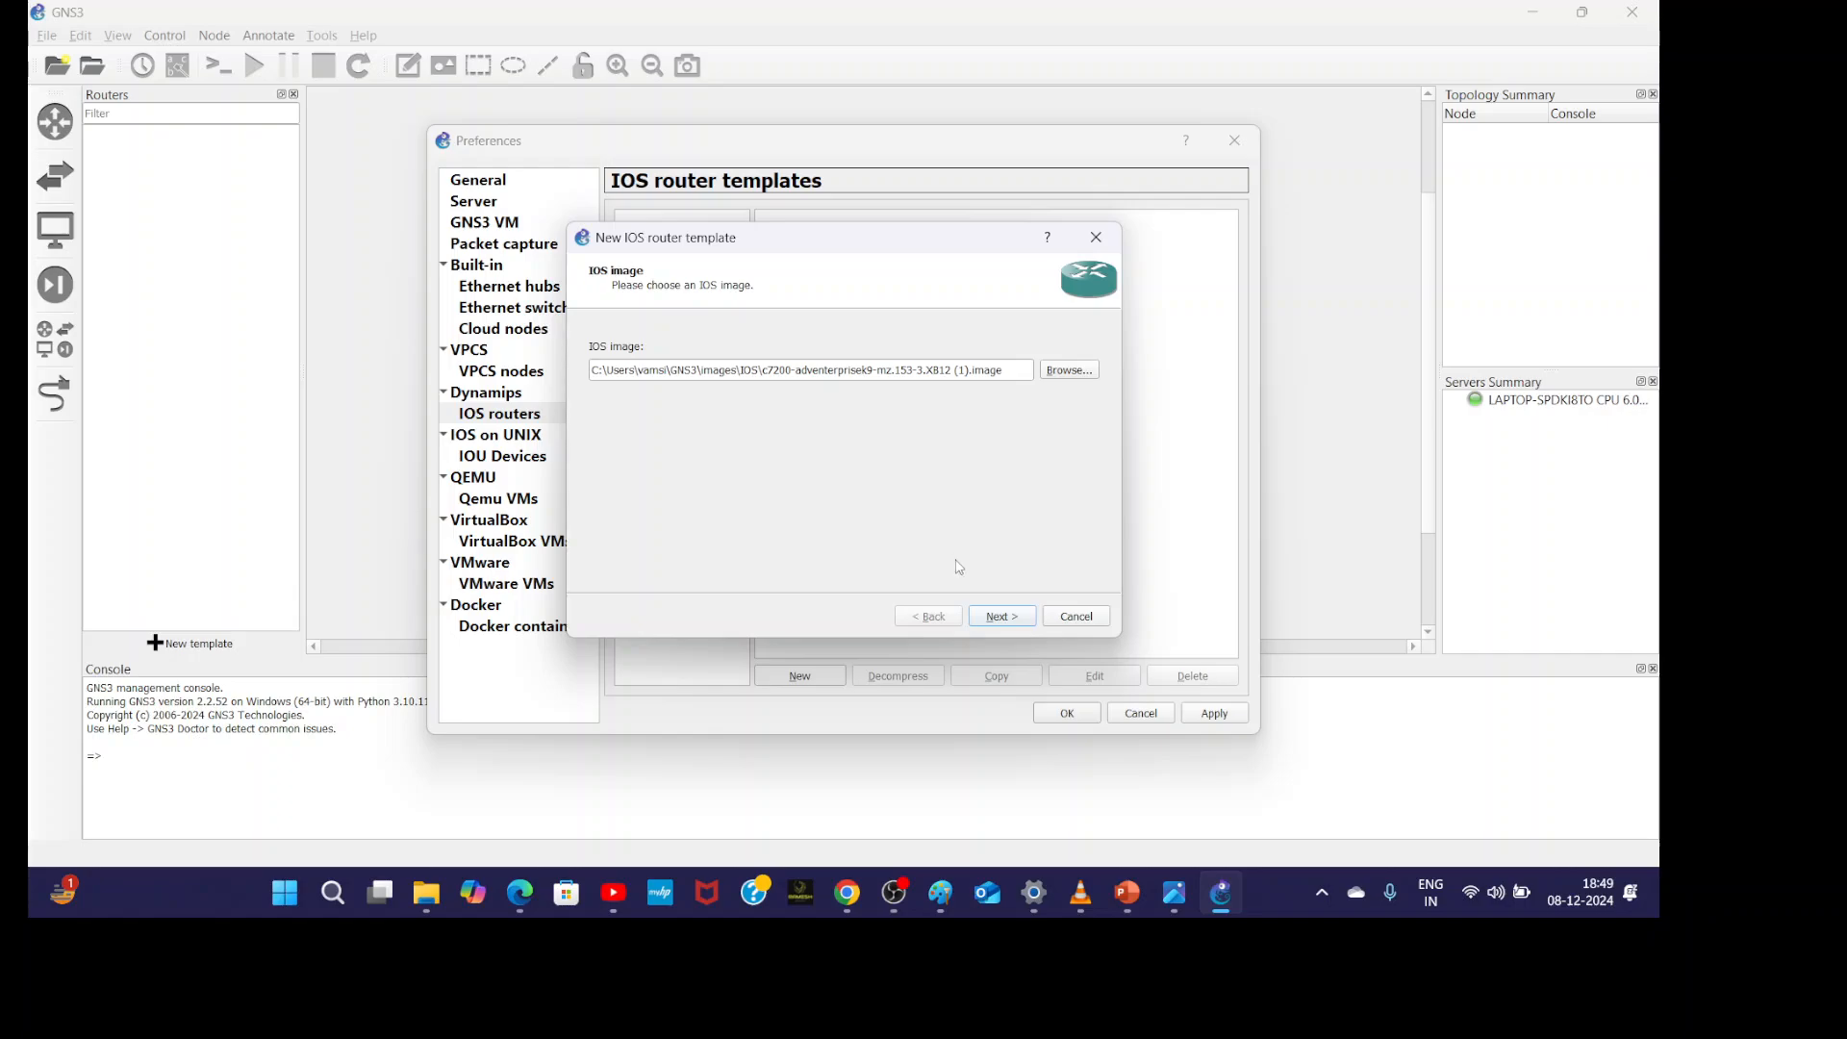
pyautogui.click(992, 617)
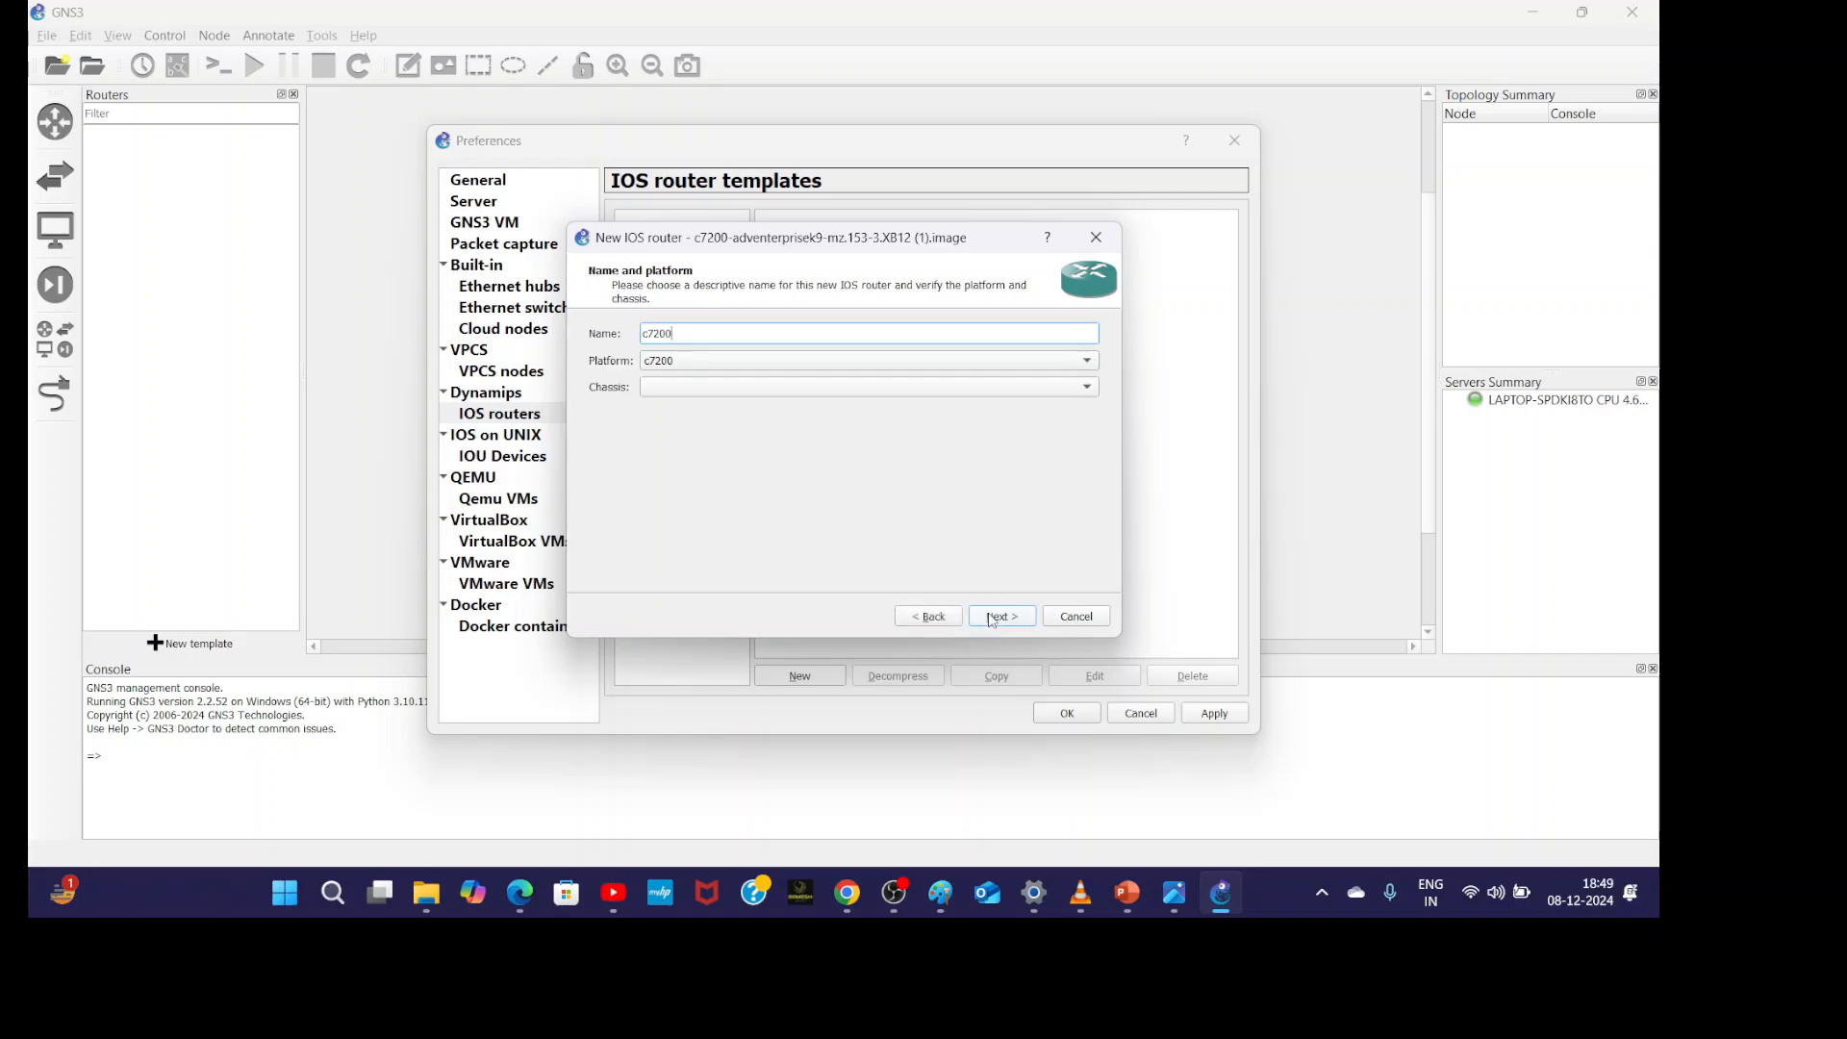
# - Accept c7200 as the router template's name and platform, and set its default RAM to 256 MiB
pyautogui.click(983, 626)
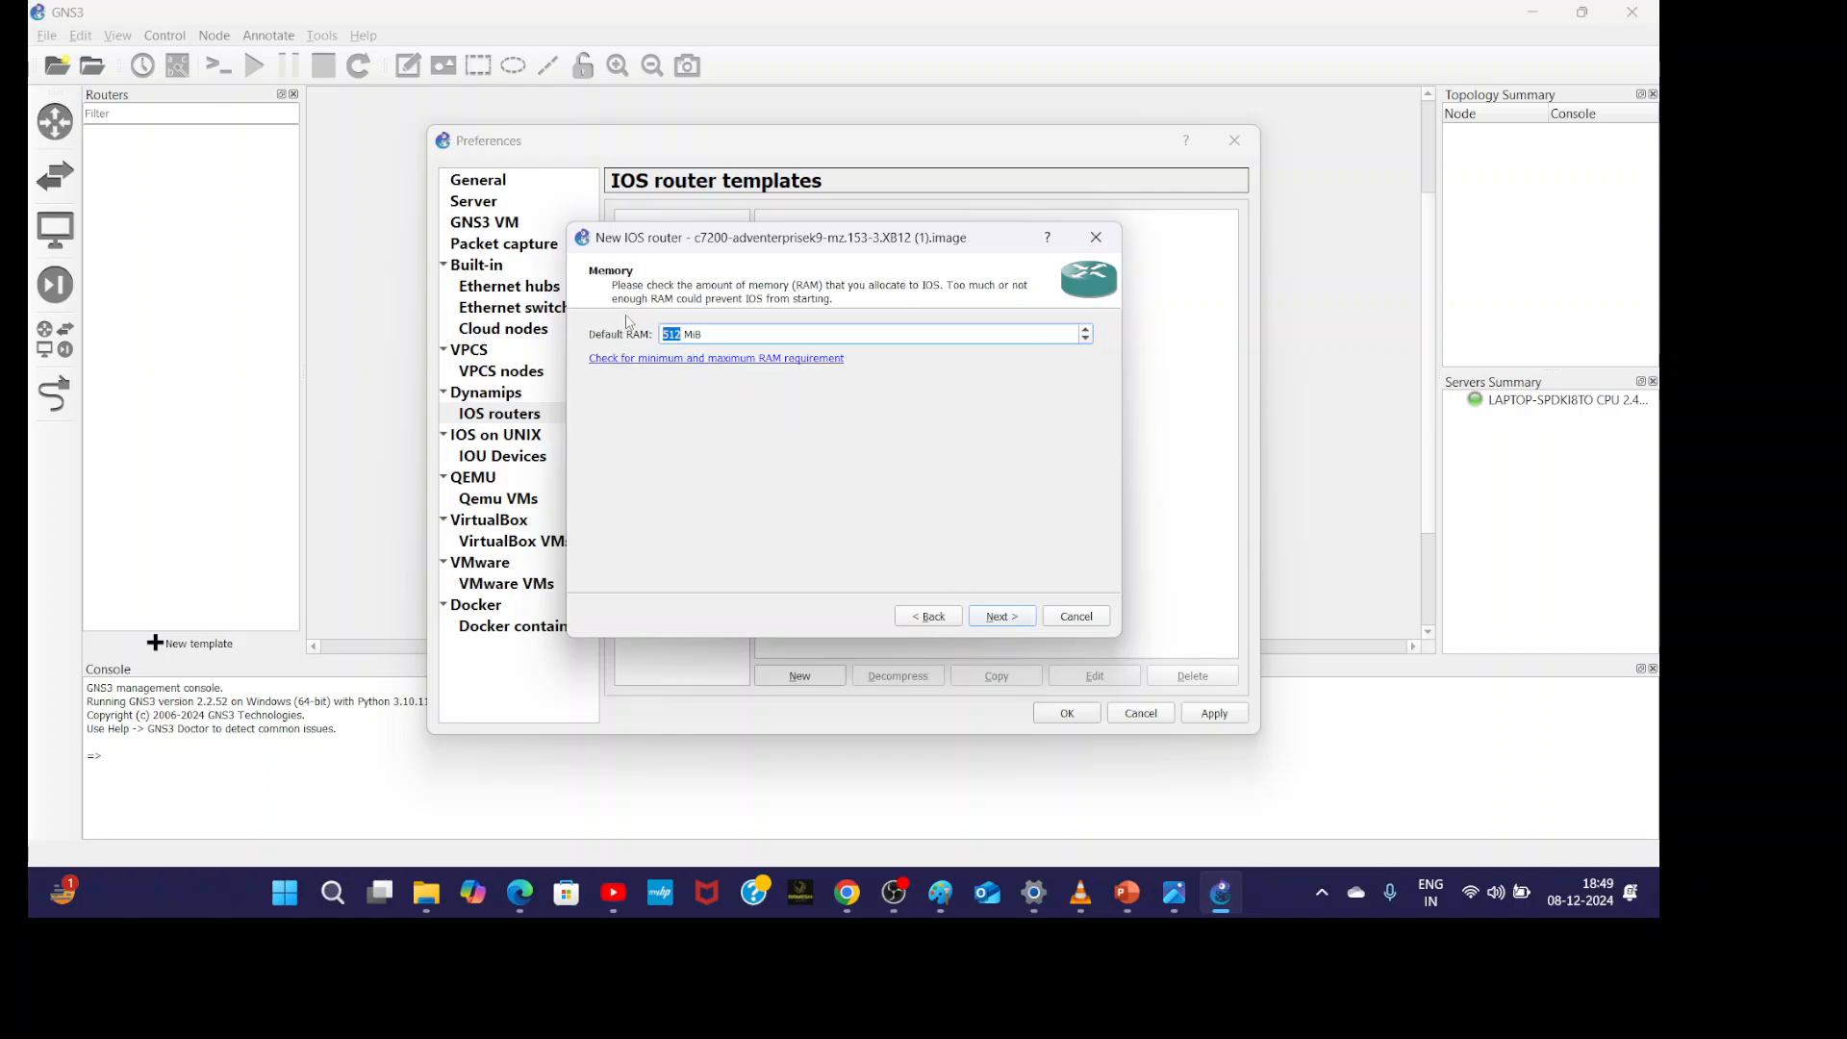
pyautogui.write('256')
pyautogui.click(1011, 613)
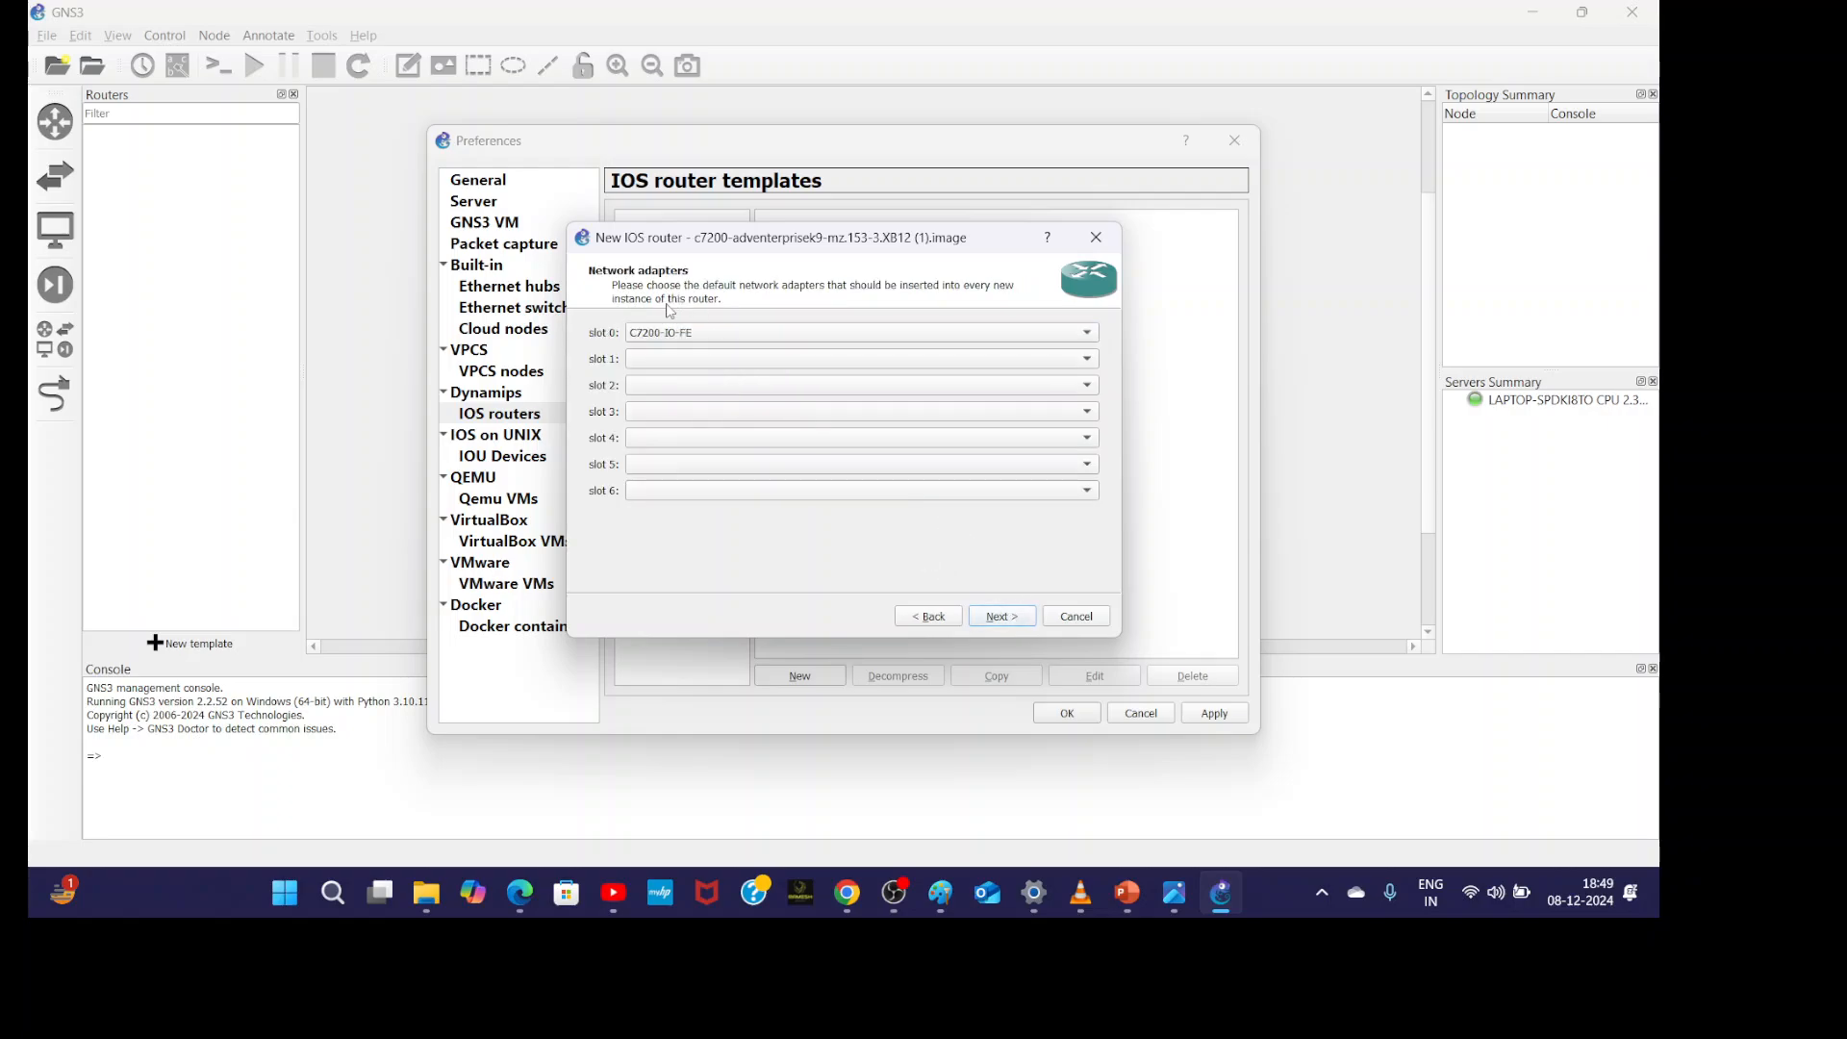
# - Assign the C7200-IO-2FE adapter to slot 0 and PA-GE adapters to slots 1, 2 and 3
pyautogui.click(680, 334)
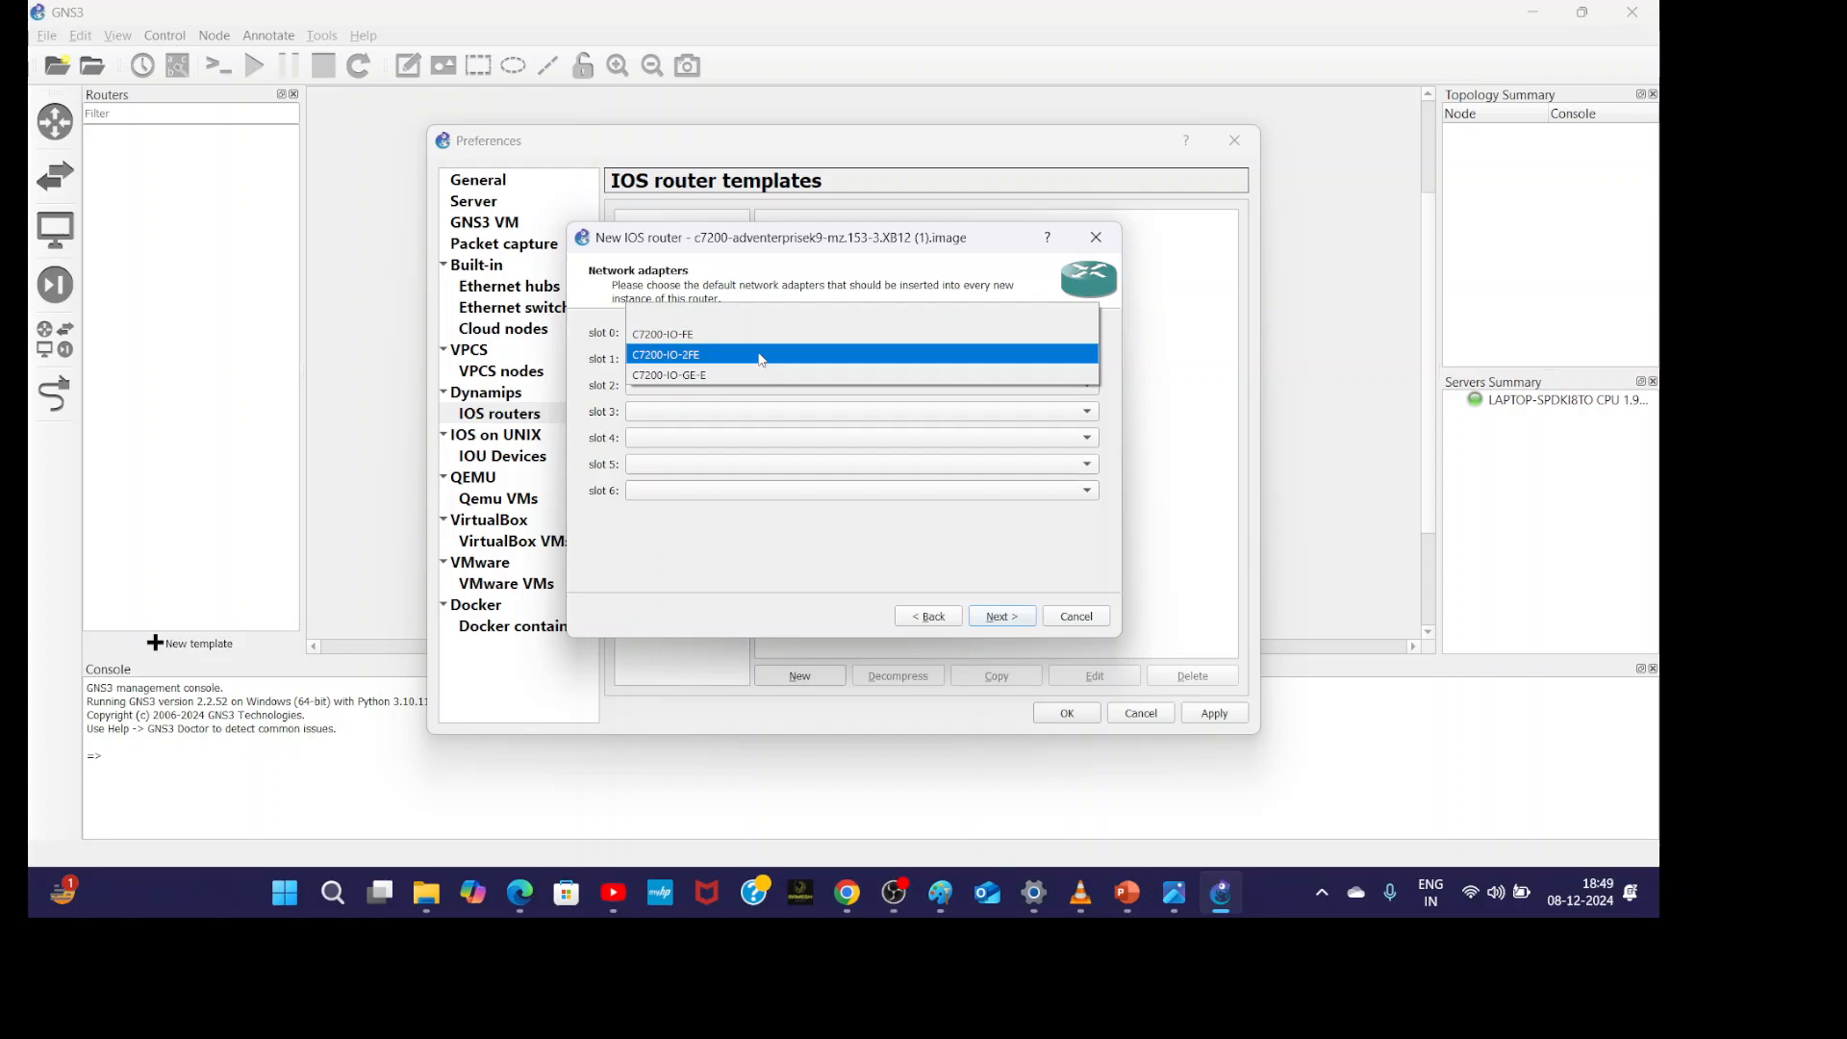
pyautogui.click(702, 362)
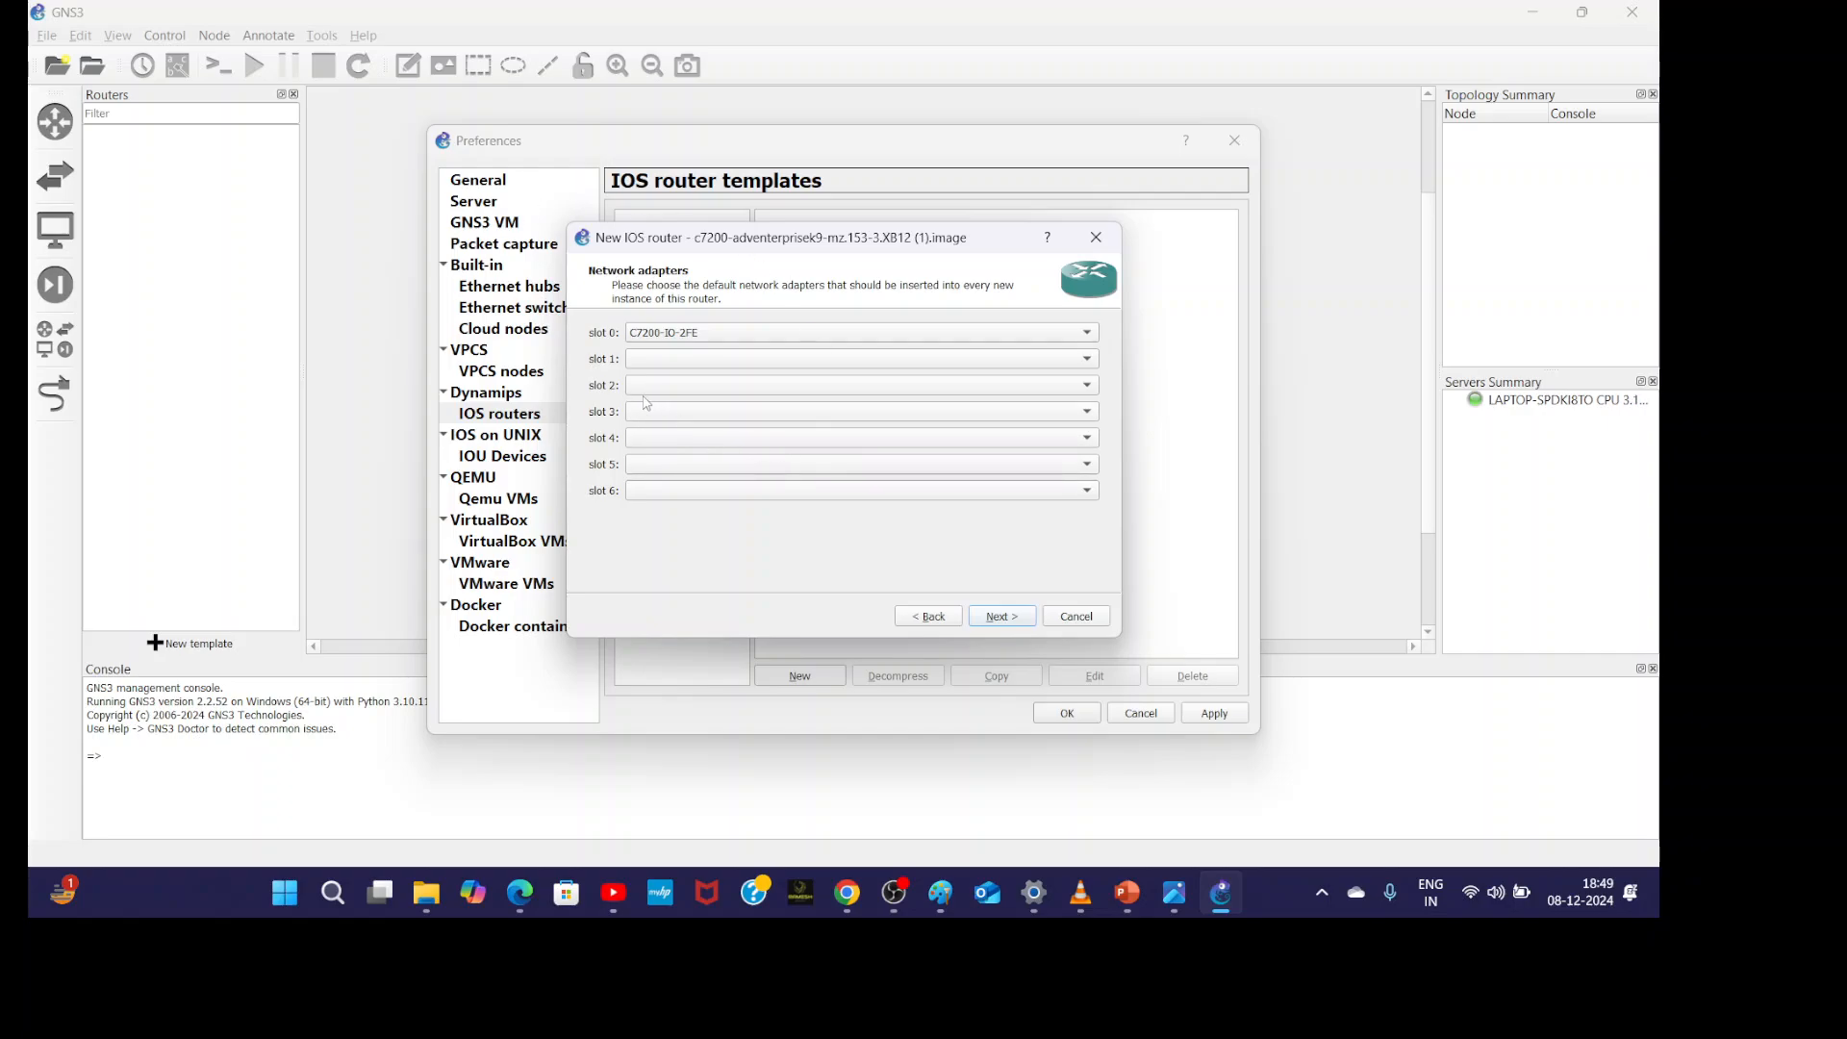
pyautogui.click(734, 358)
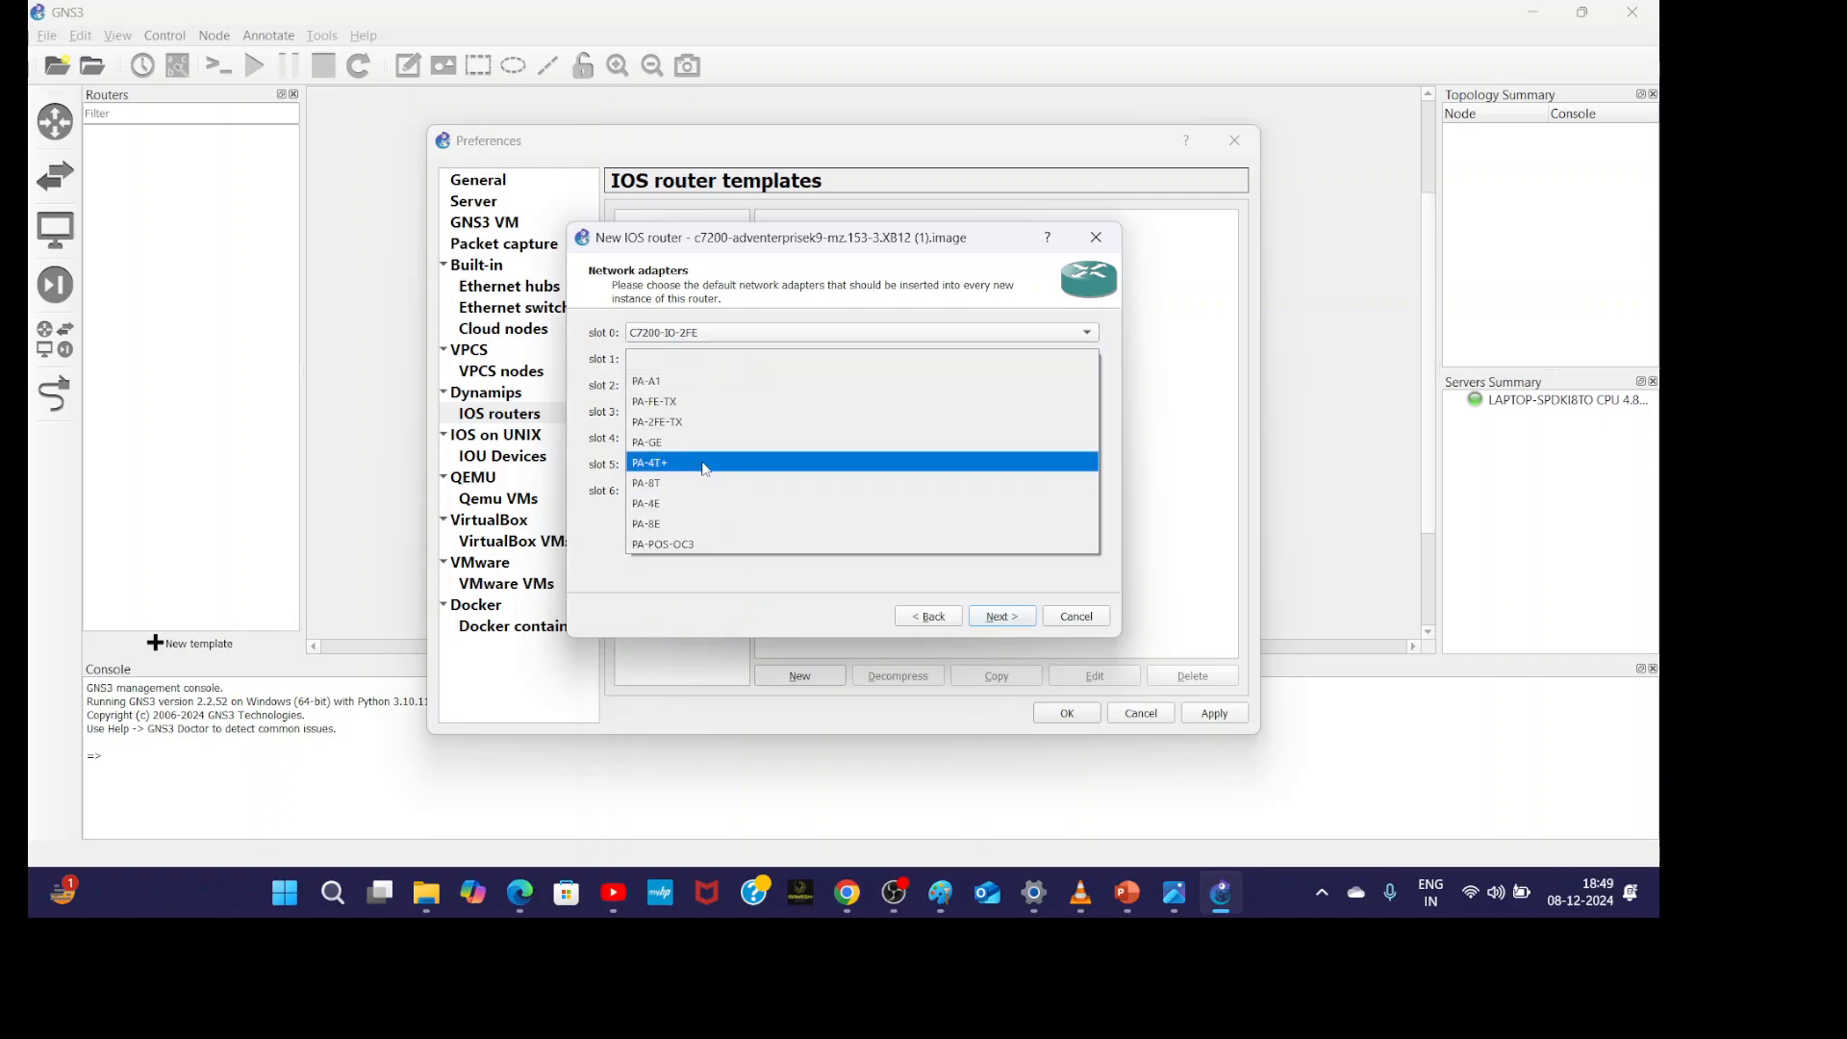
pyautogui.click(726, 443)
pyautogui.click(678, 385)
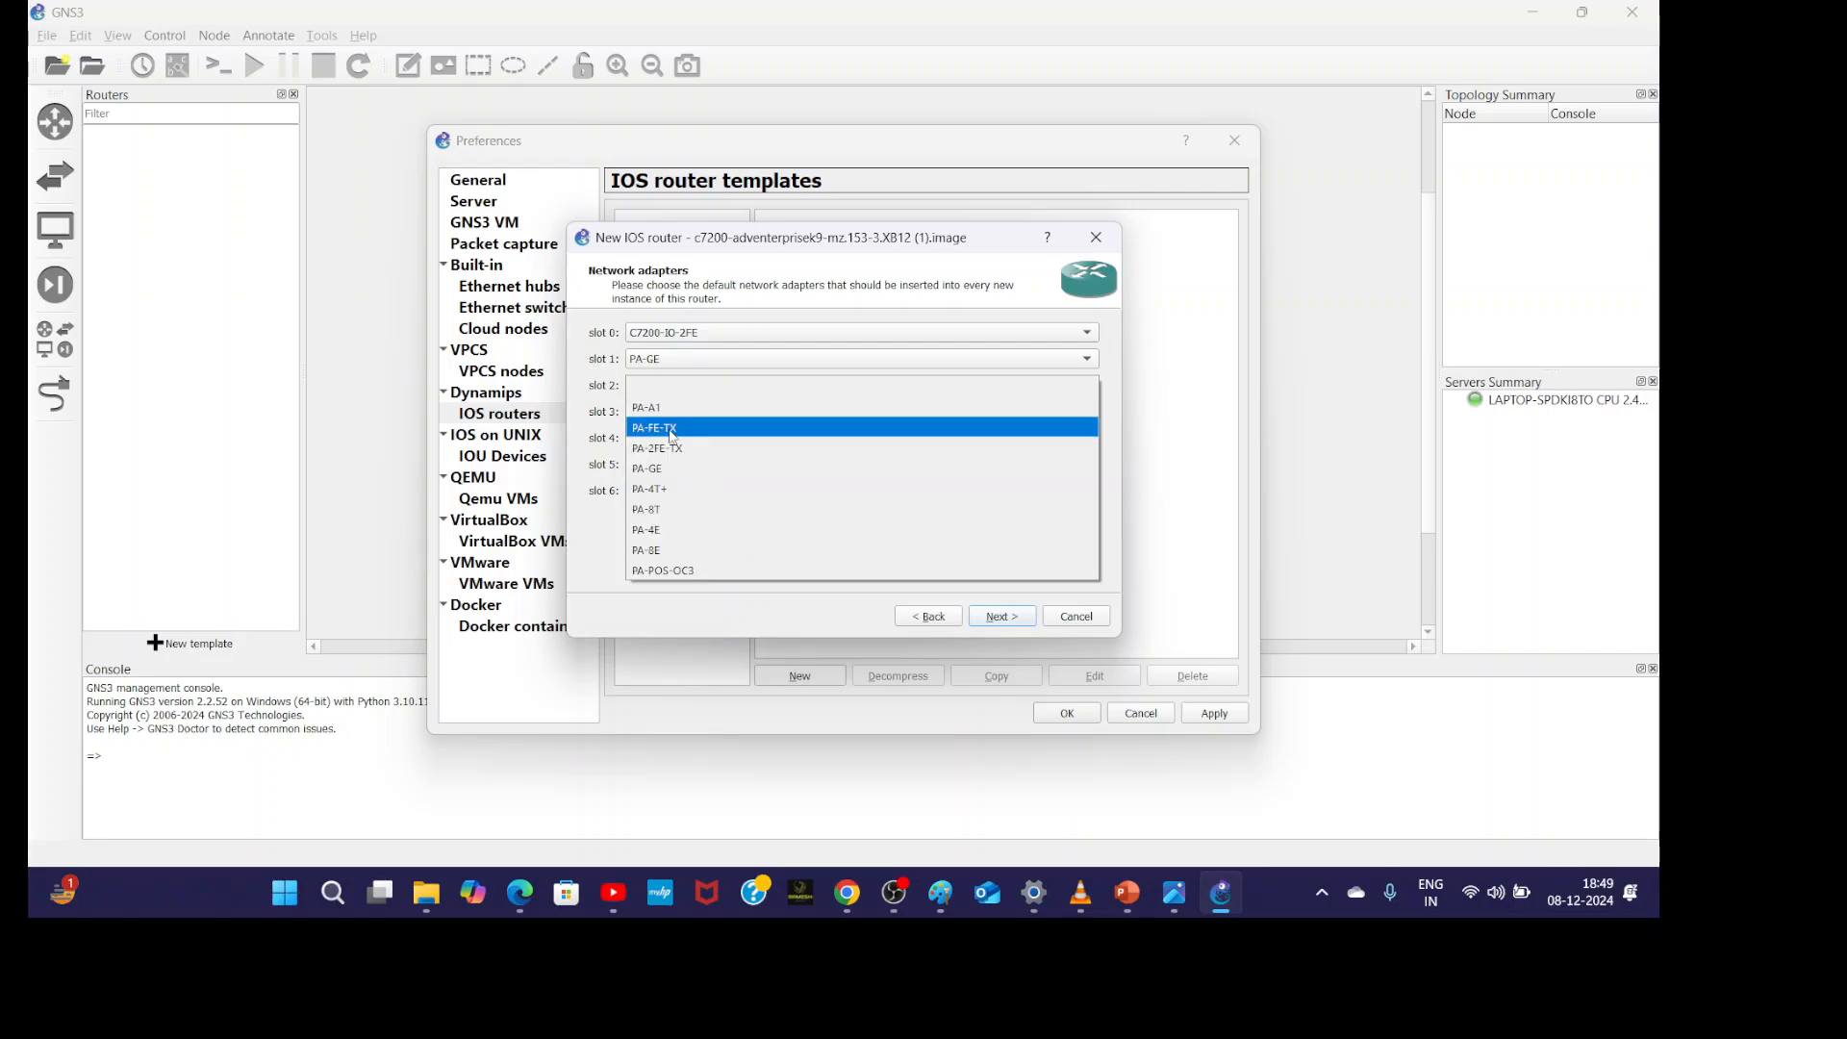
pyautogui.click(678, 468)
pyautogui.click(655, 414)
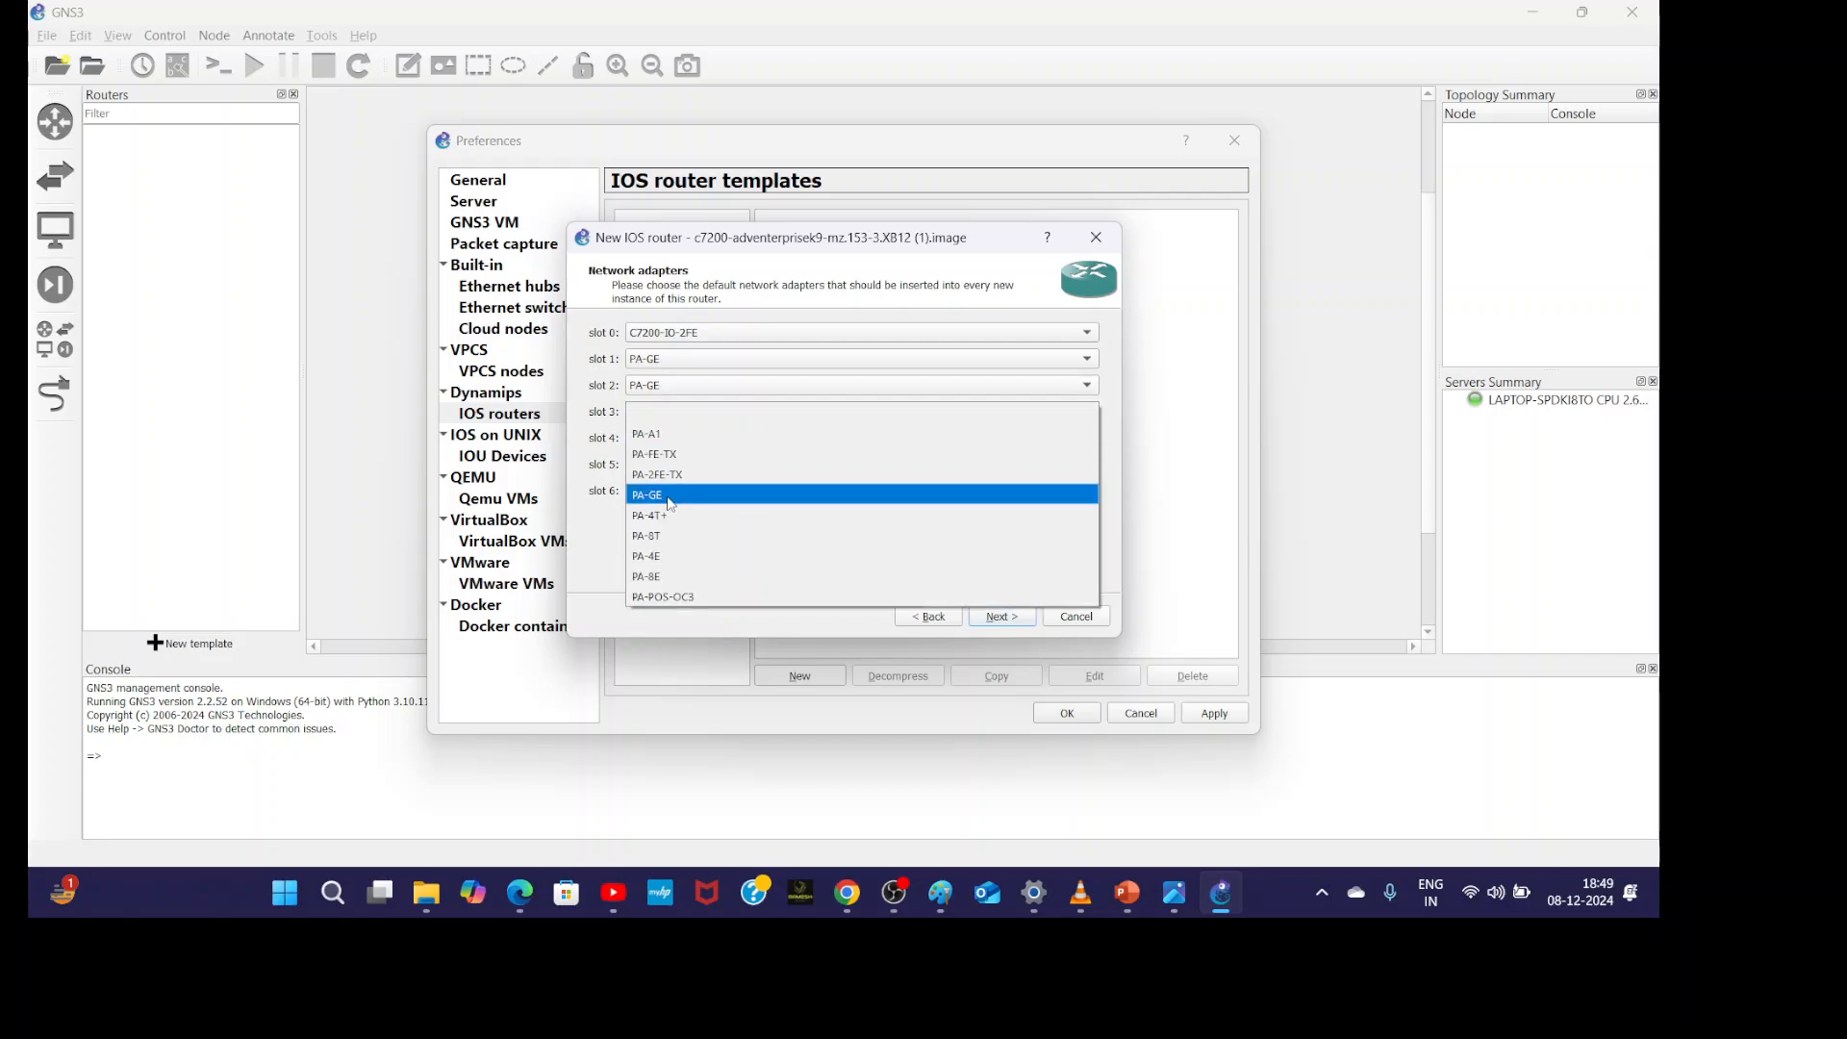
pyautogui.click(654, 495)
# - Assign PA-GE to slot 4, PA-2FE-TX to slot 5 and PA-4E to slot 6, and accept the network adapters
pyautogui.click(658, 437)
pyautogui.click(685, 539)
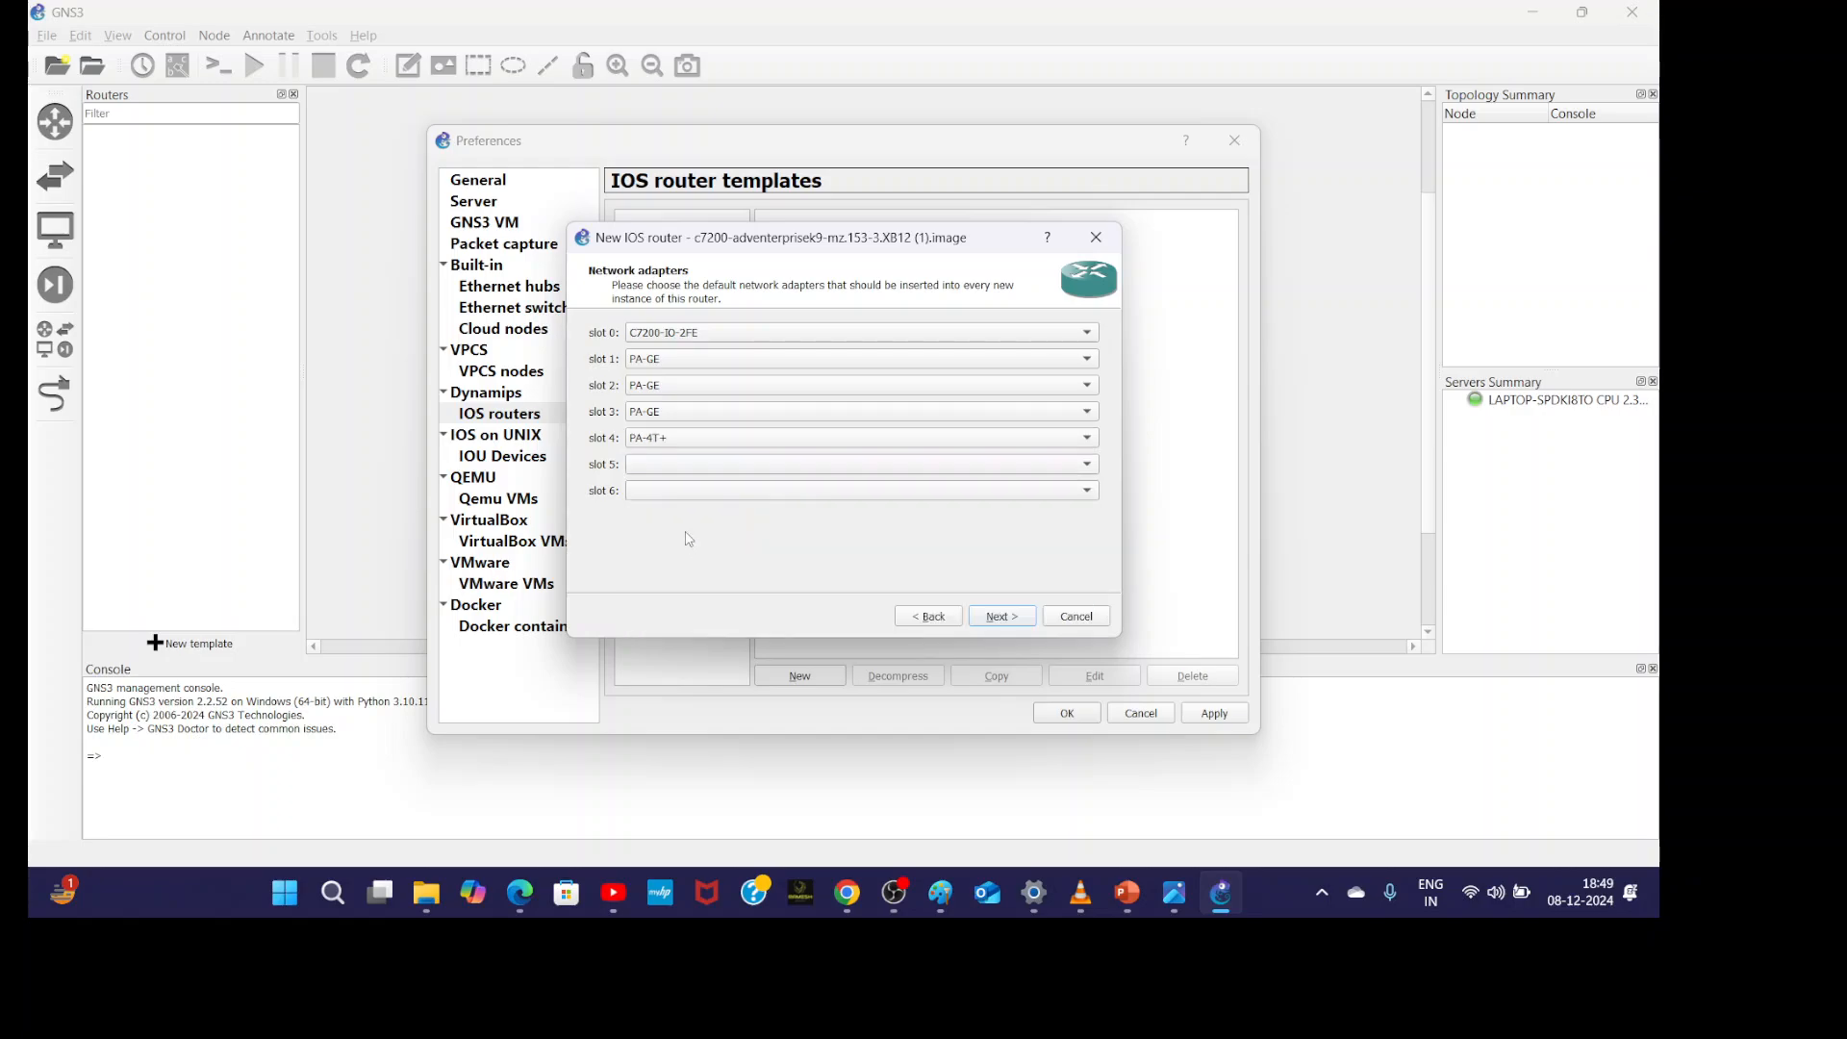
pyautogui.click(673, 439)
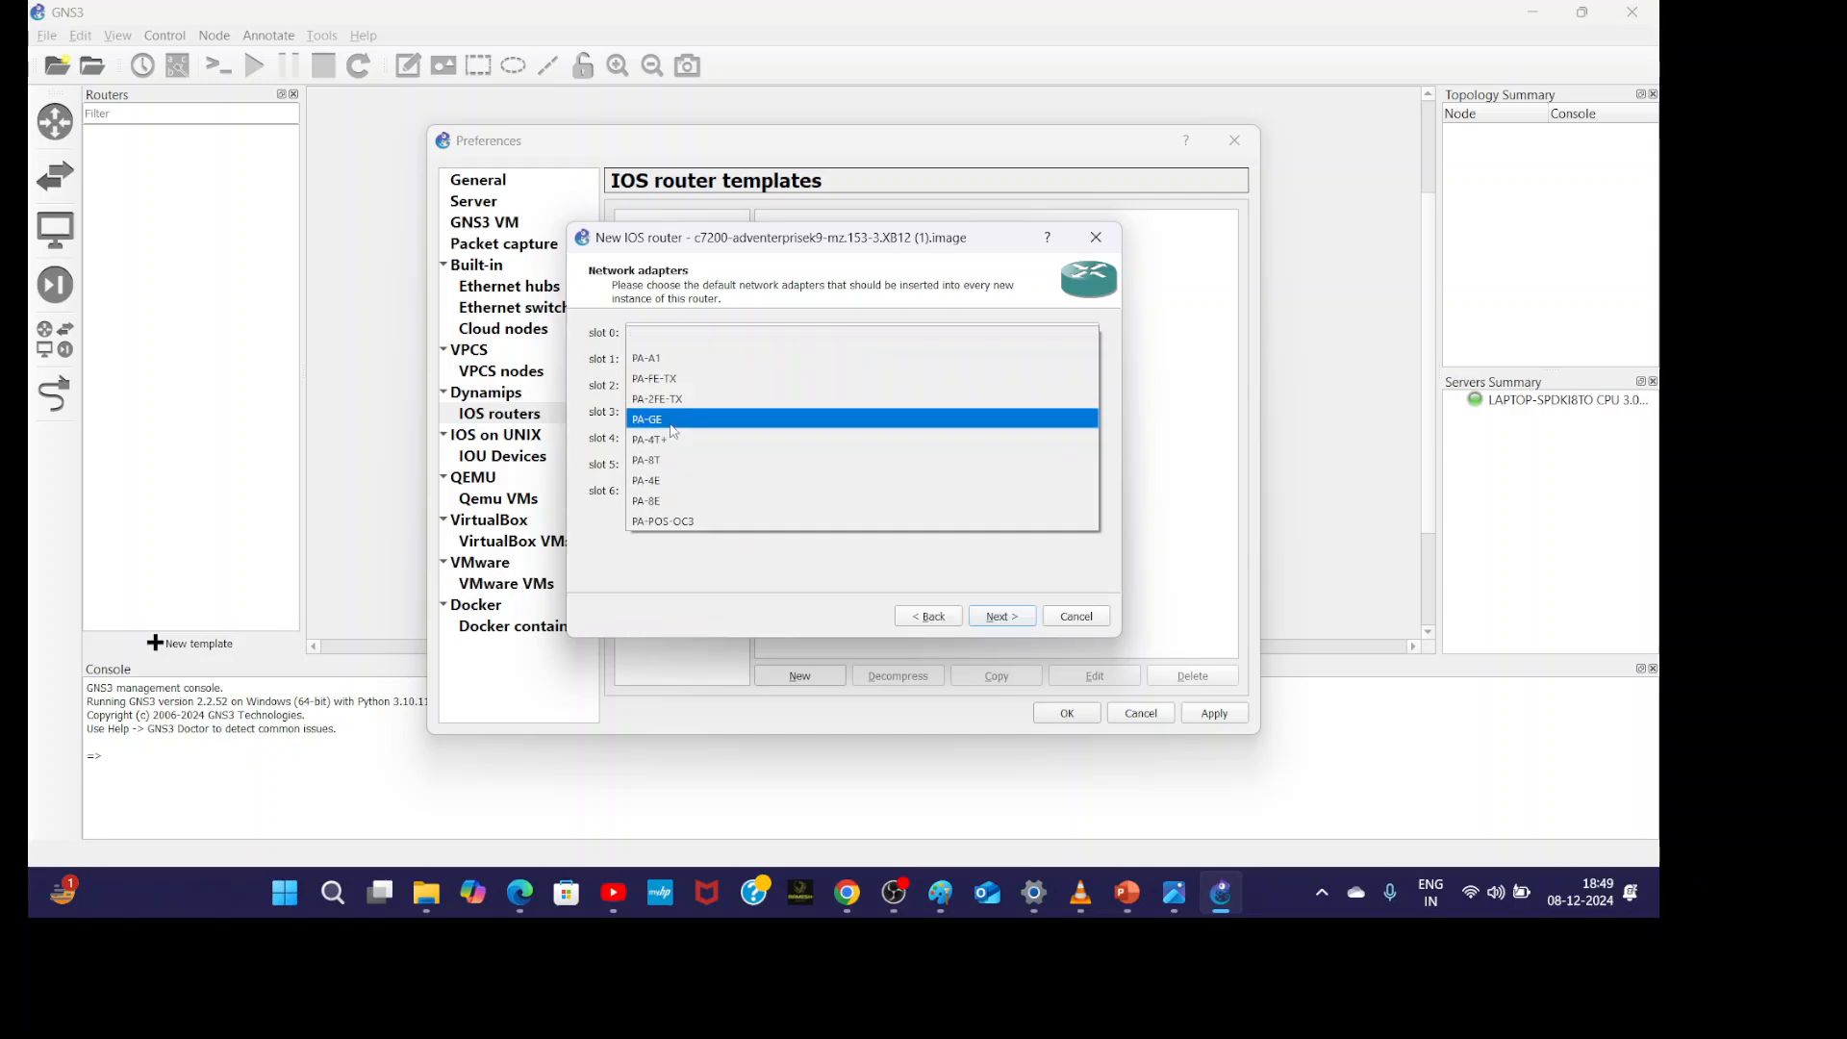
pyautogui.click(671, 419)
pyautogui.click(657, 465)
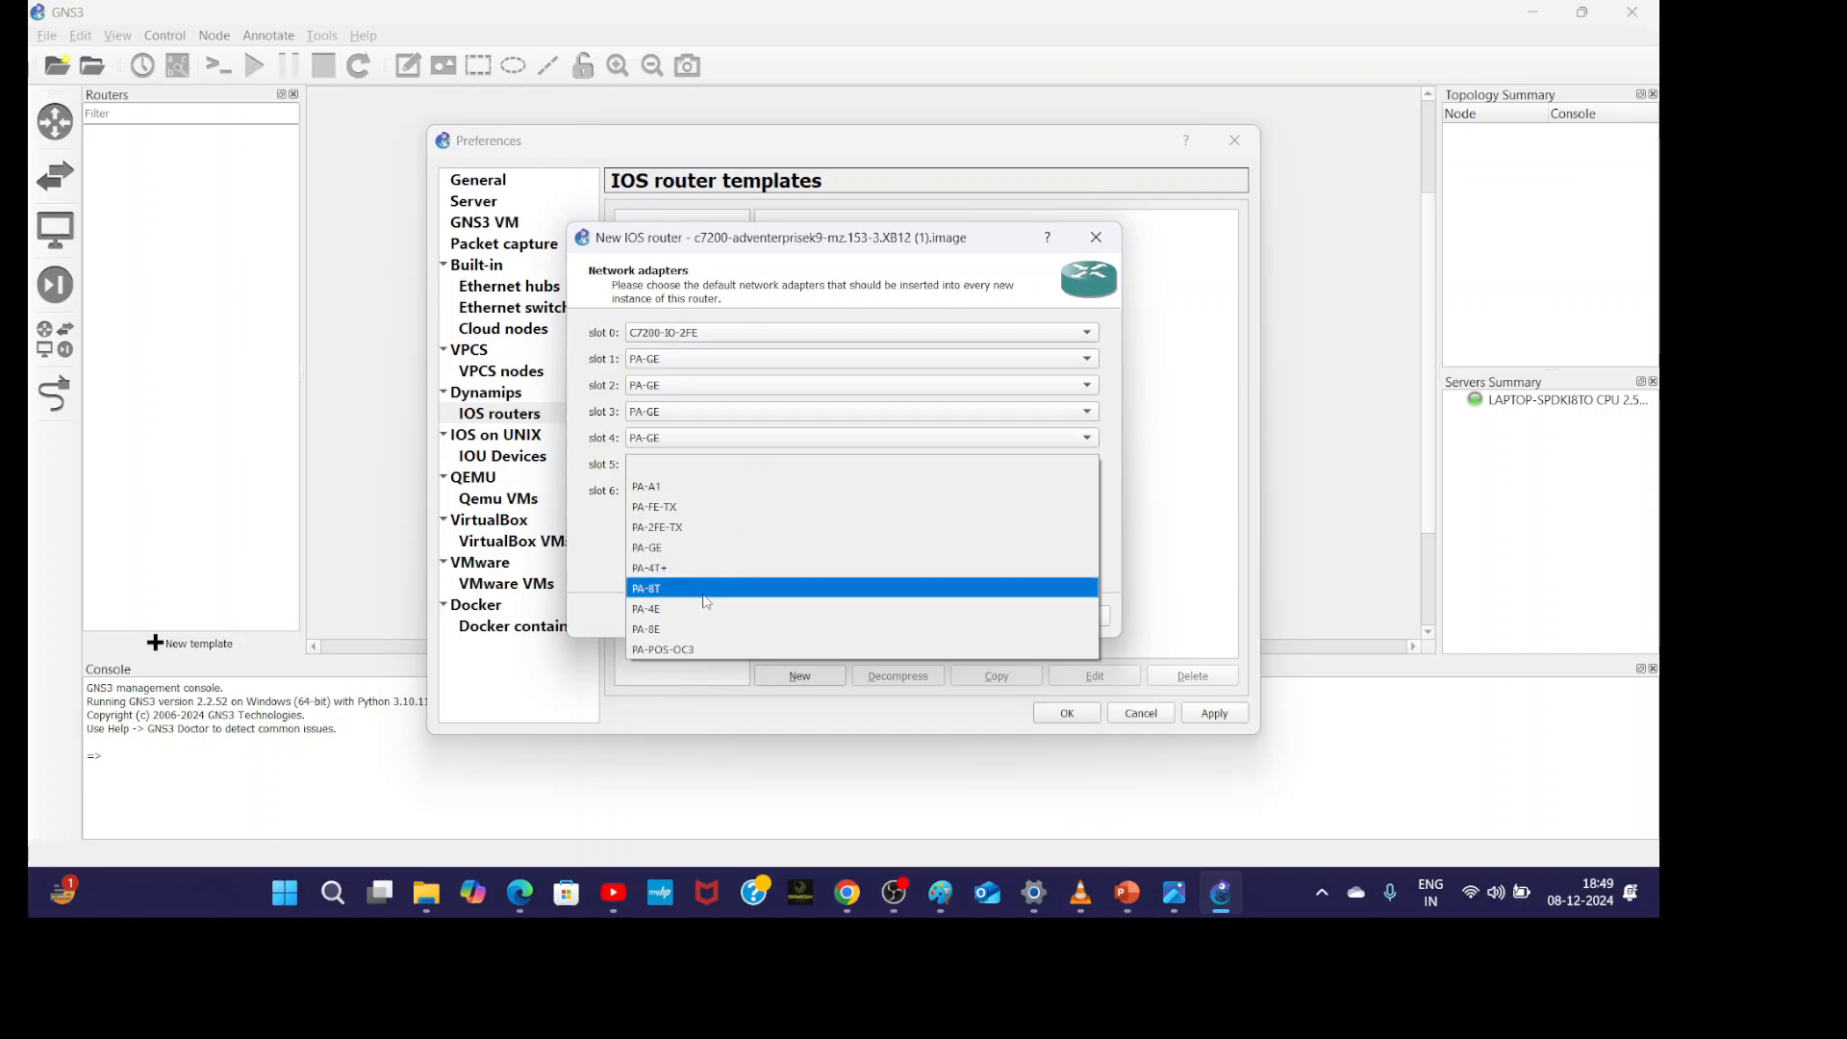
pyautogui.click(682, 528)
pyautogui.click(750, 493)
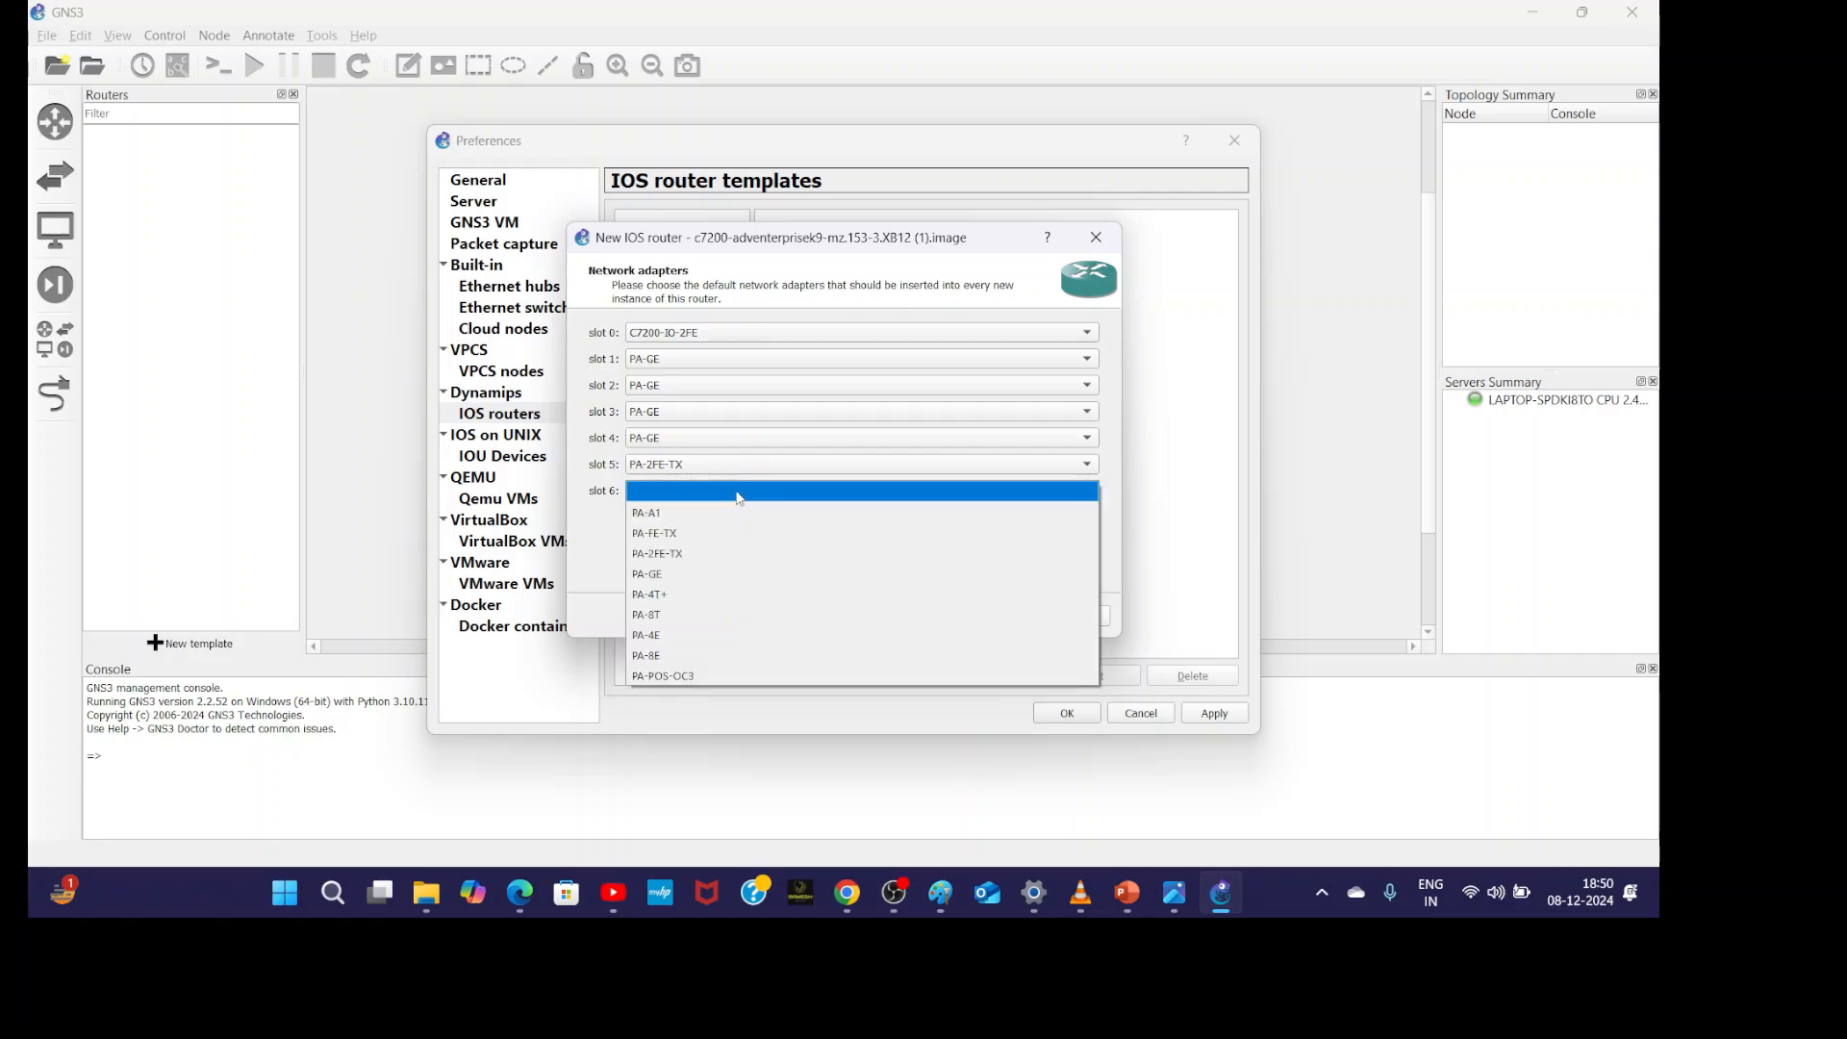
pyautogui.click(695, 637)
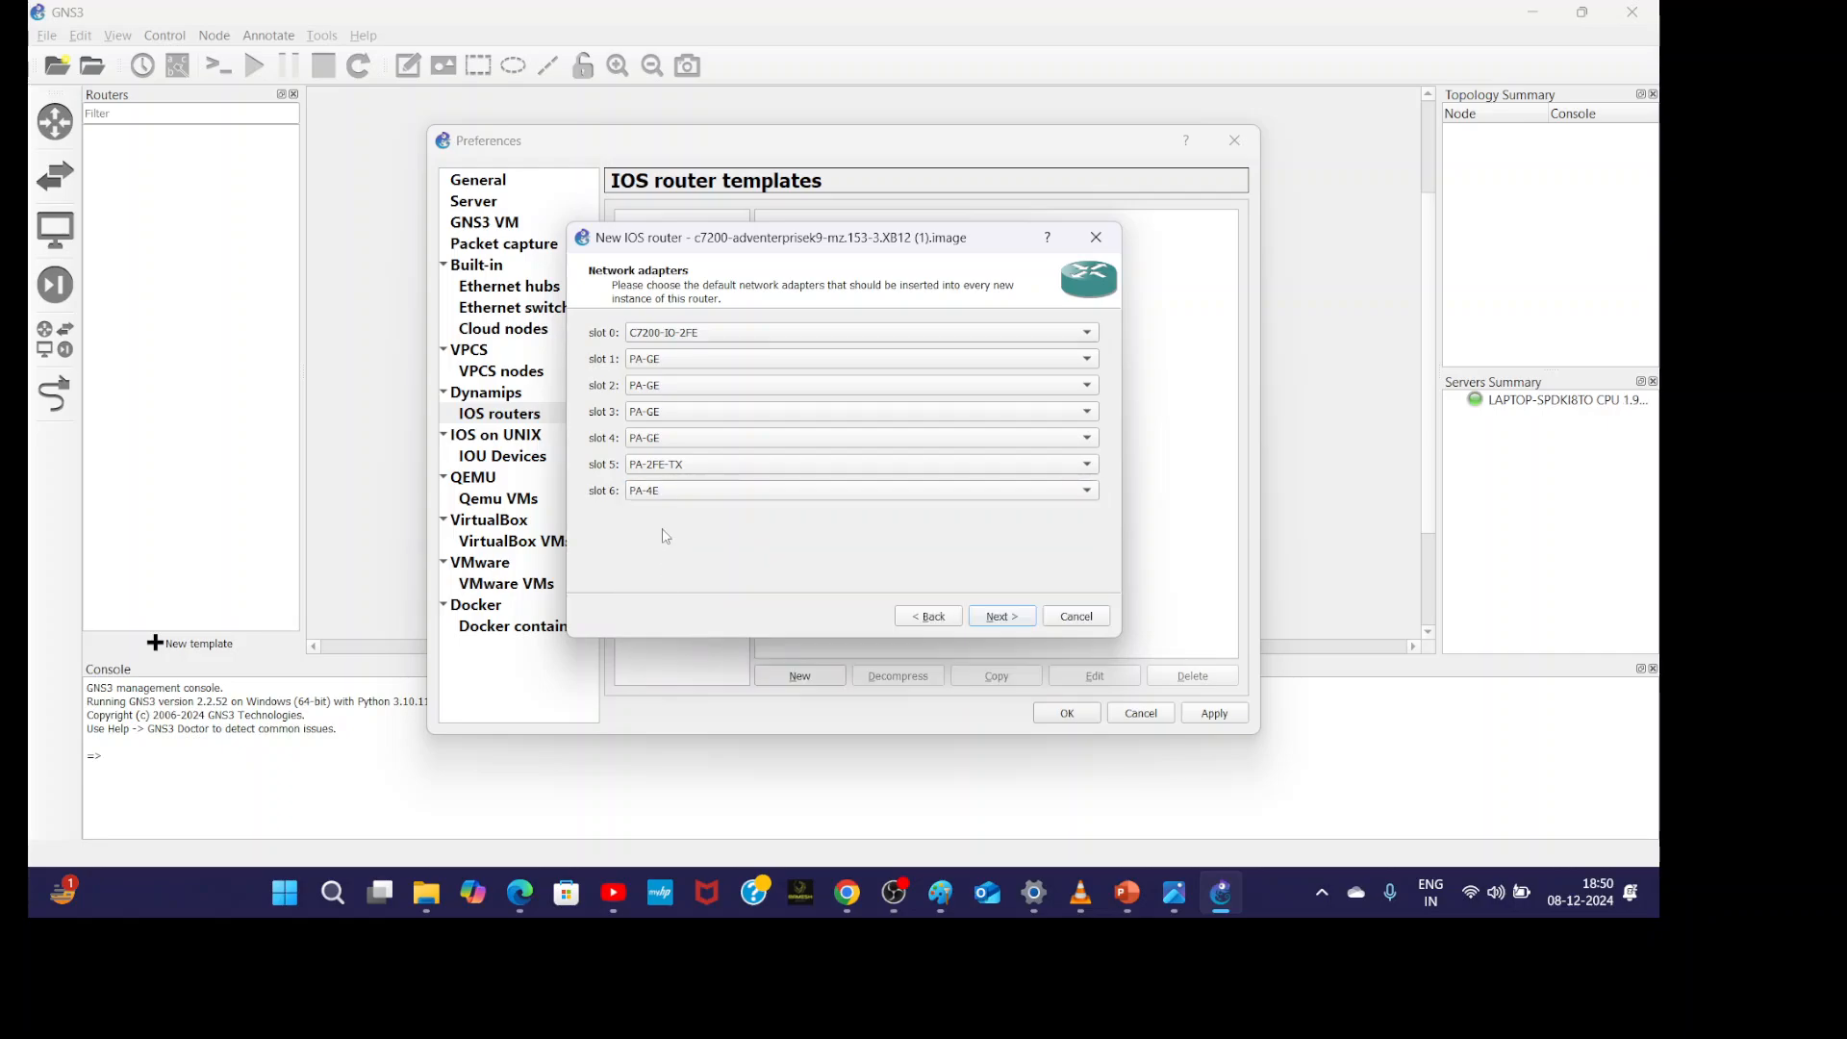
pyautogui.click(1002, 620)
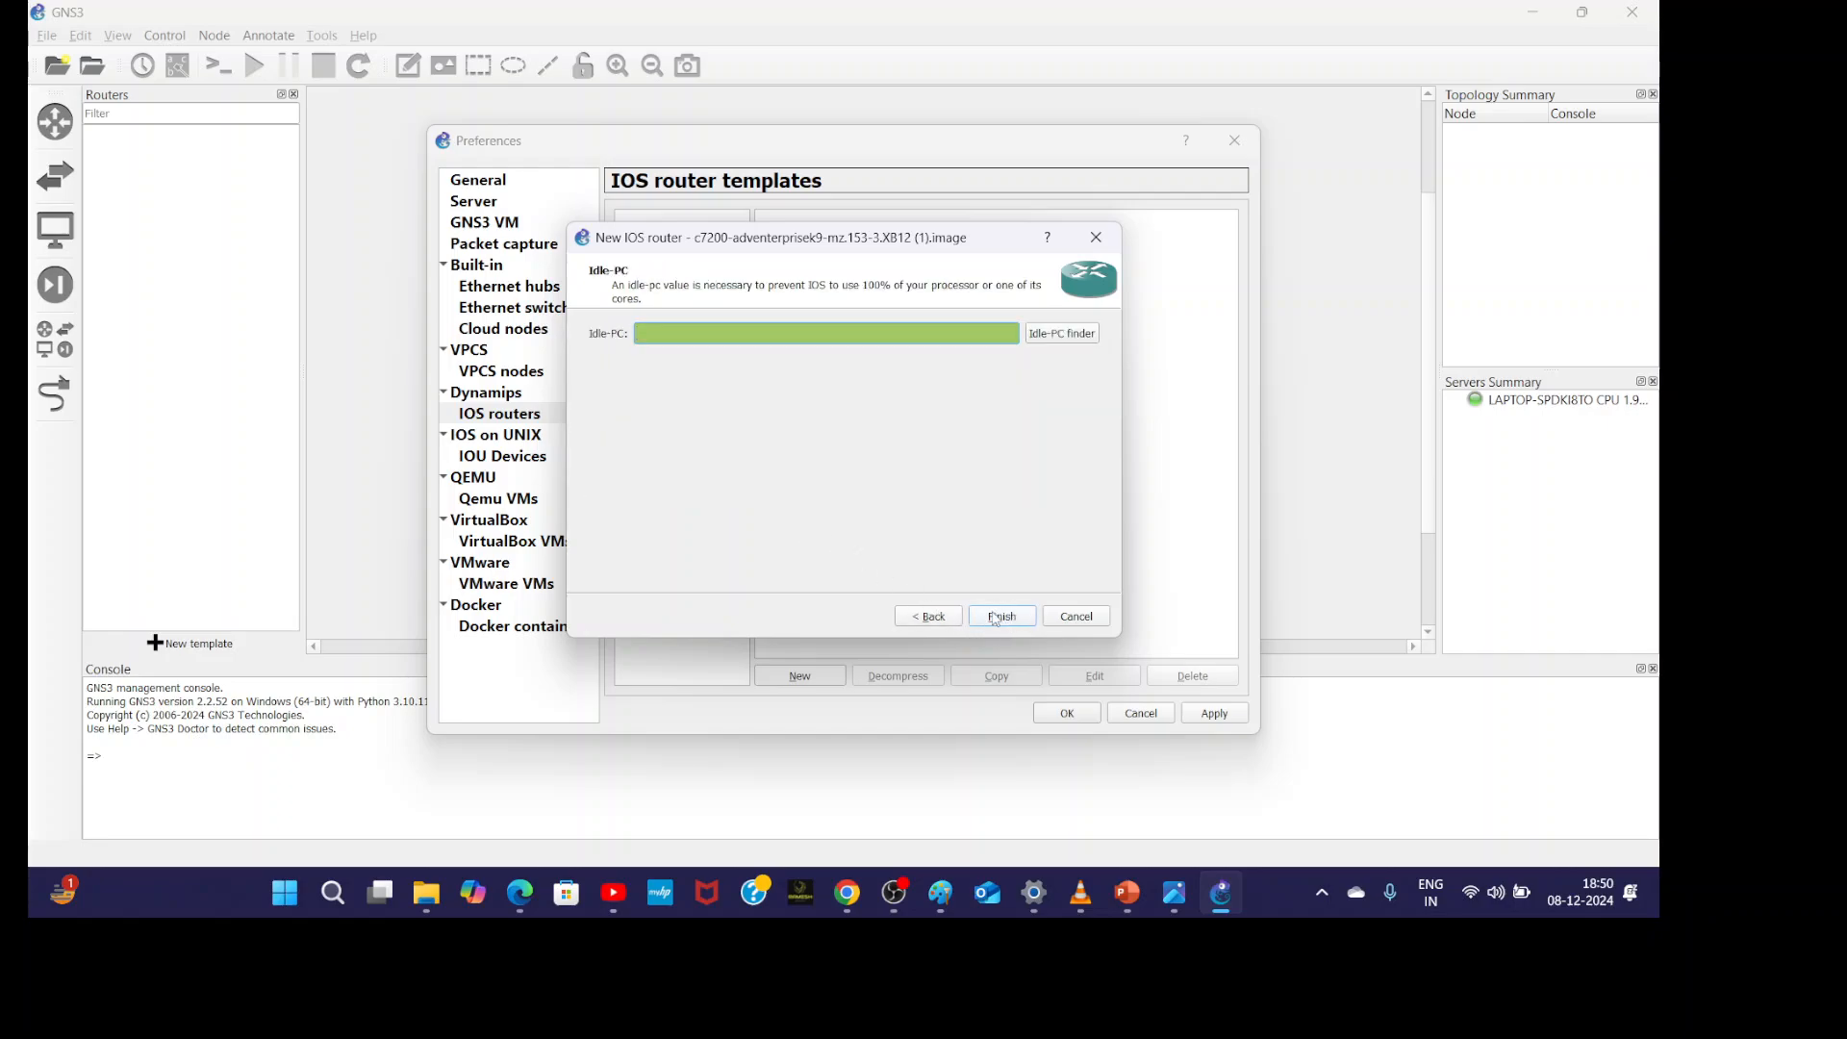
# - Finish the c7200 router template with the offered Idle-PC setting, and apply and close the preferences
pyautogui.click(996, 620)
pyautogui.click(1202, 714)
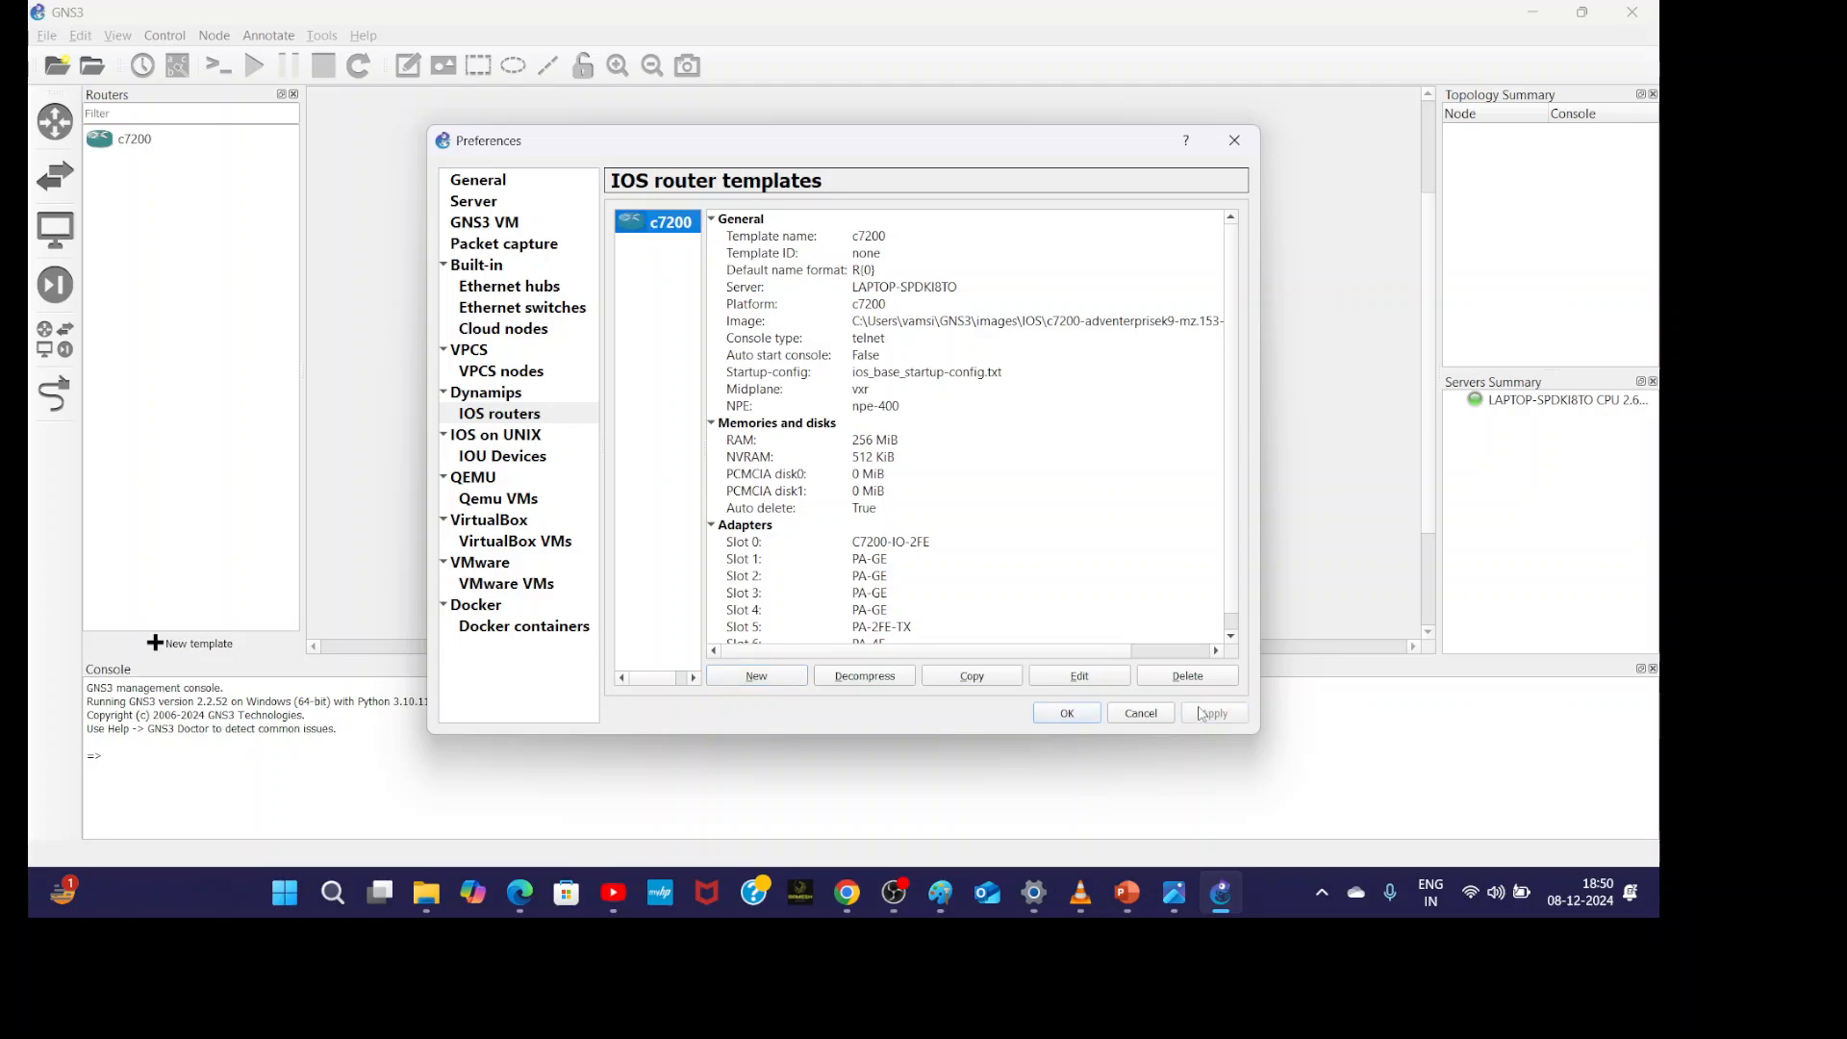
pyautogui.click(1067, 713)
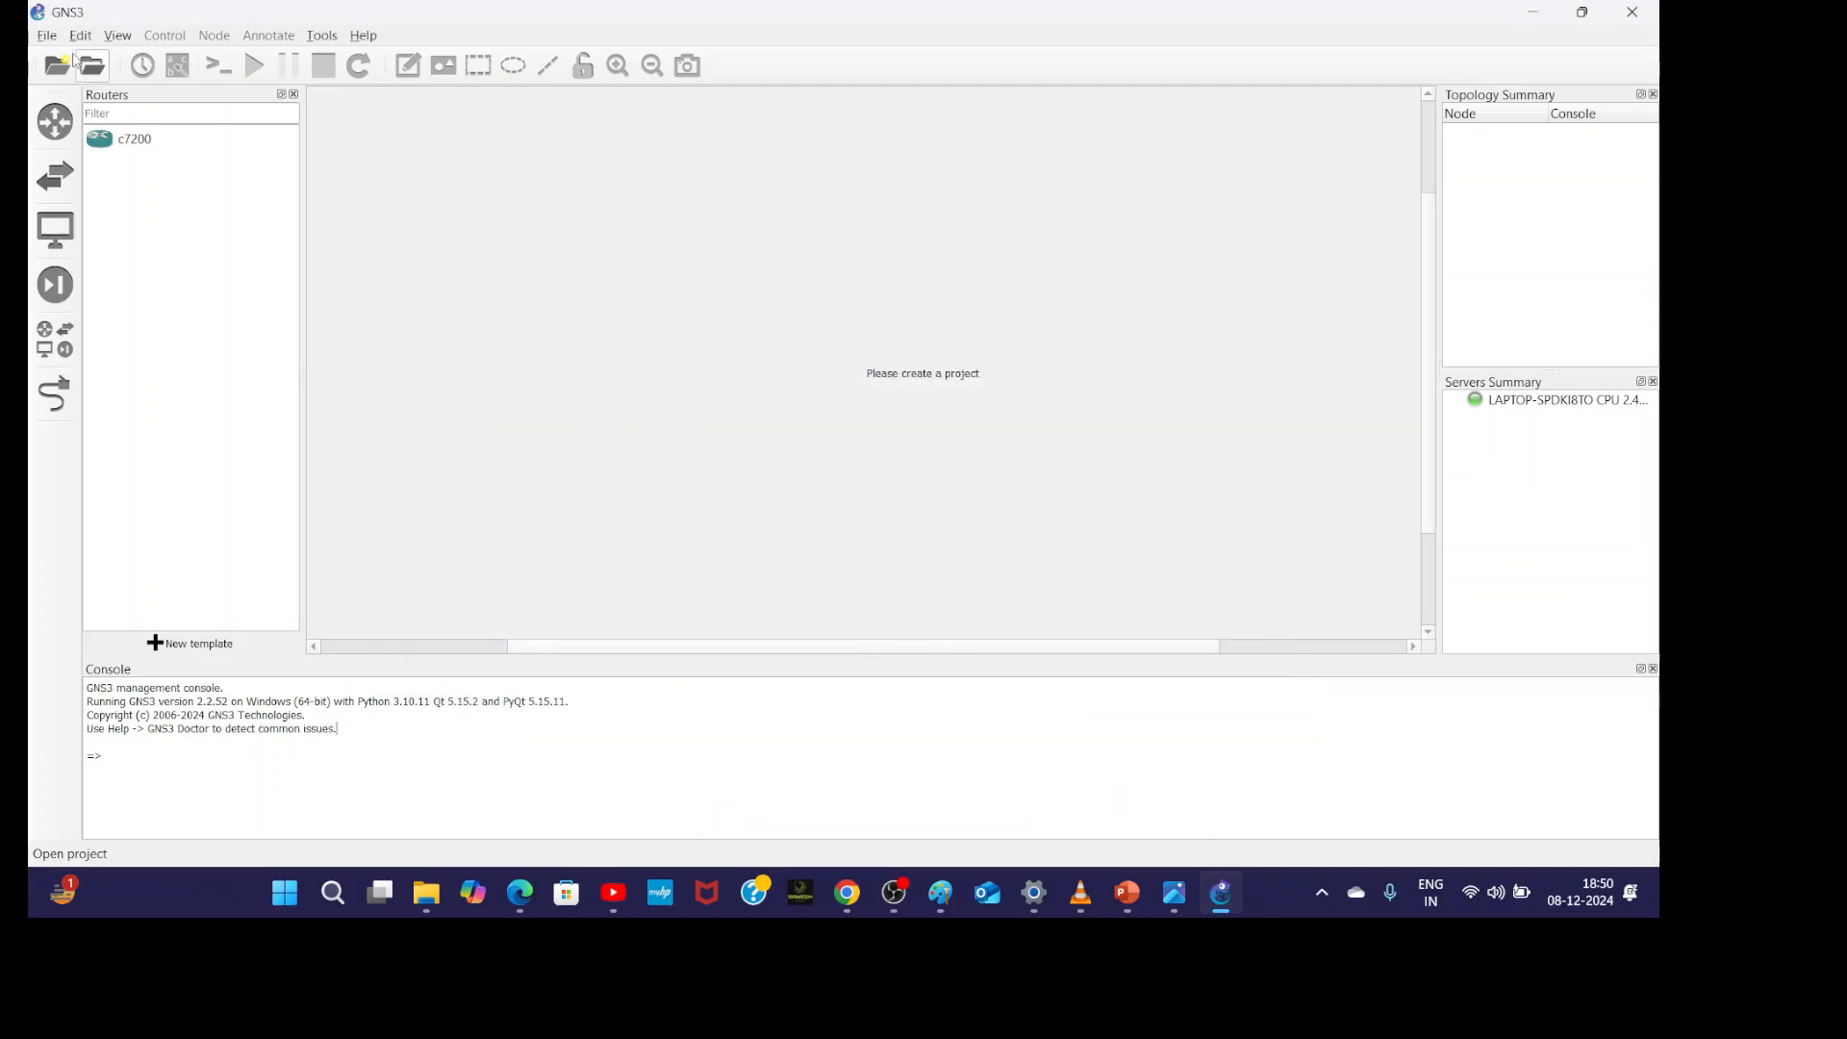
# - Create a new blank project named Test in the default projects location
pyautogui.click(46, 35)
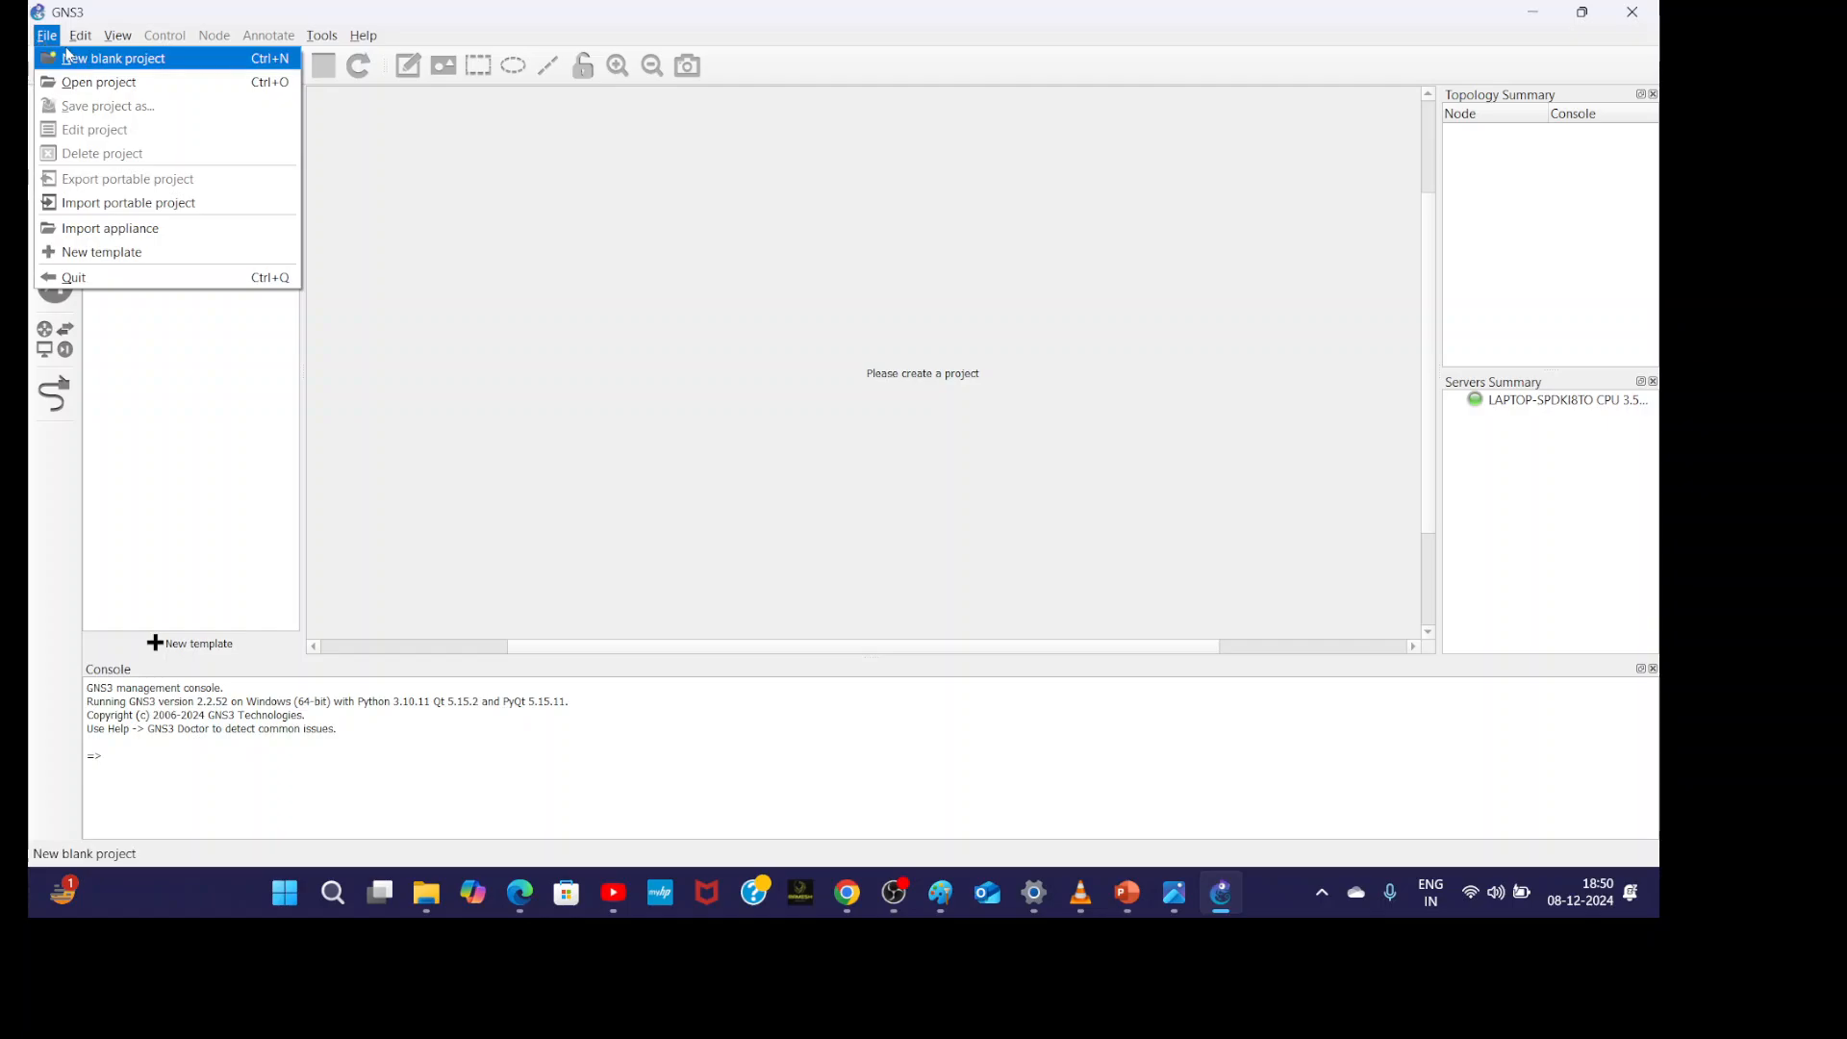
pyautogui.click(67, 56)
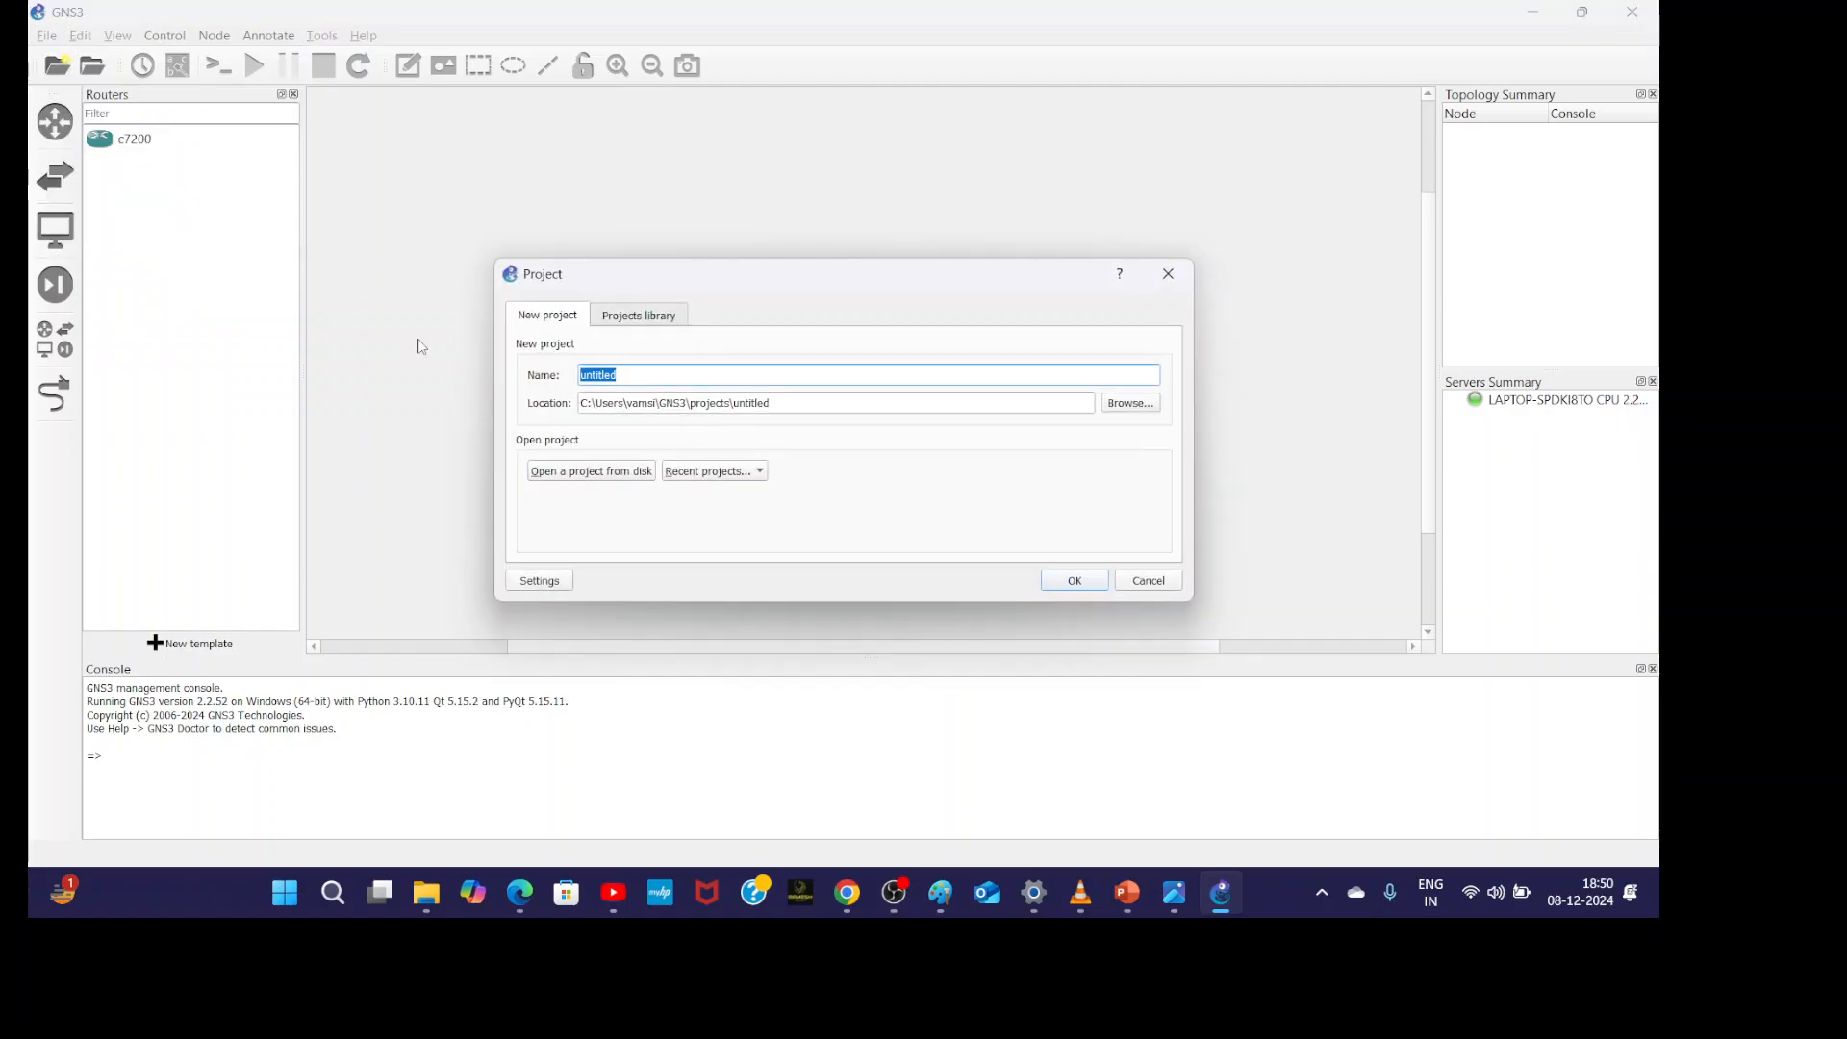
pyautogui.write('Test')
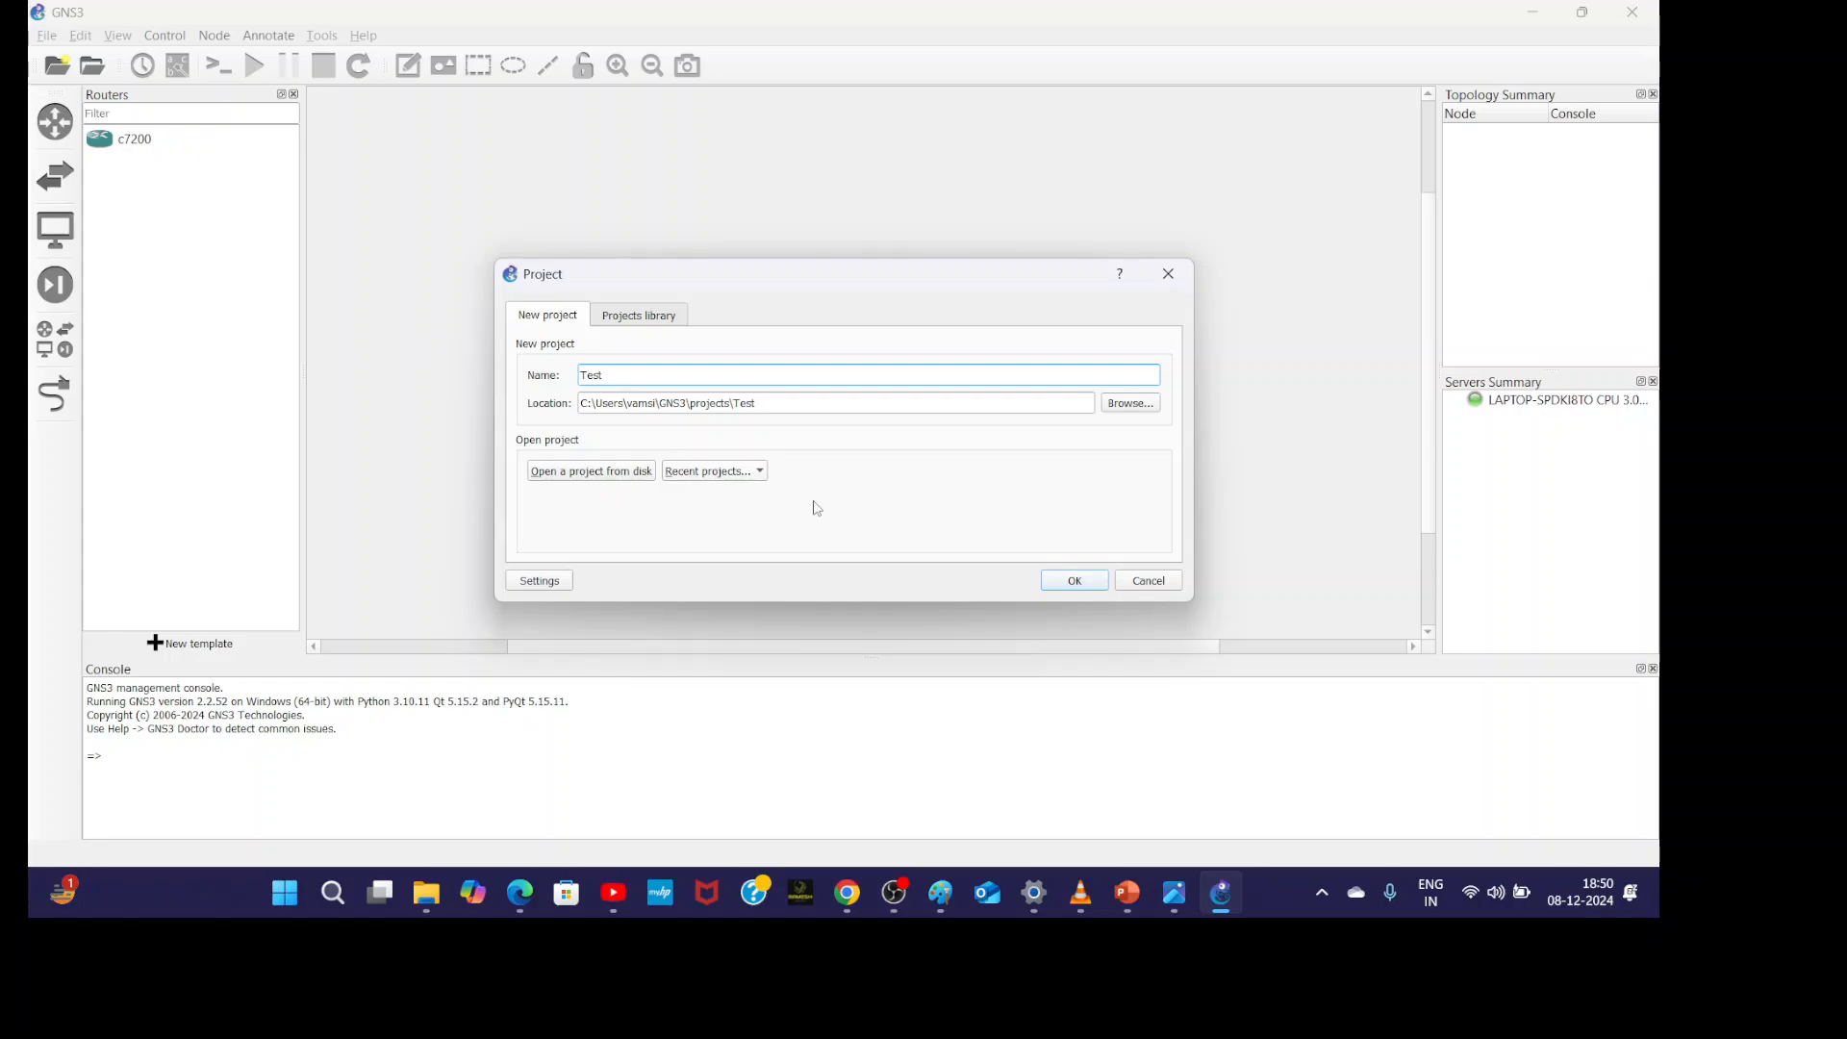
pyautogui.click(1069, 580)
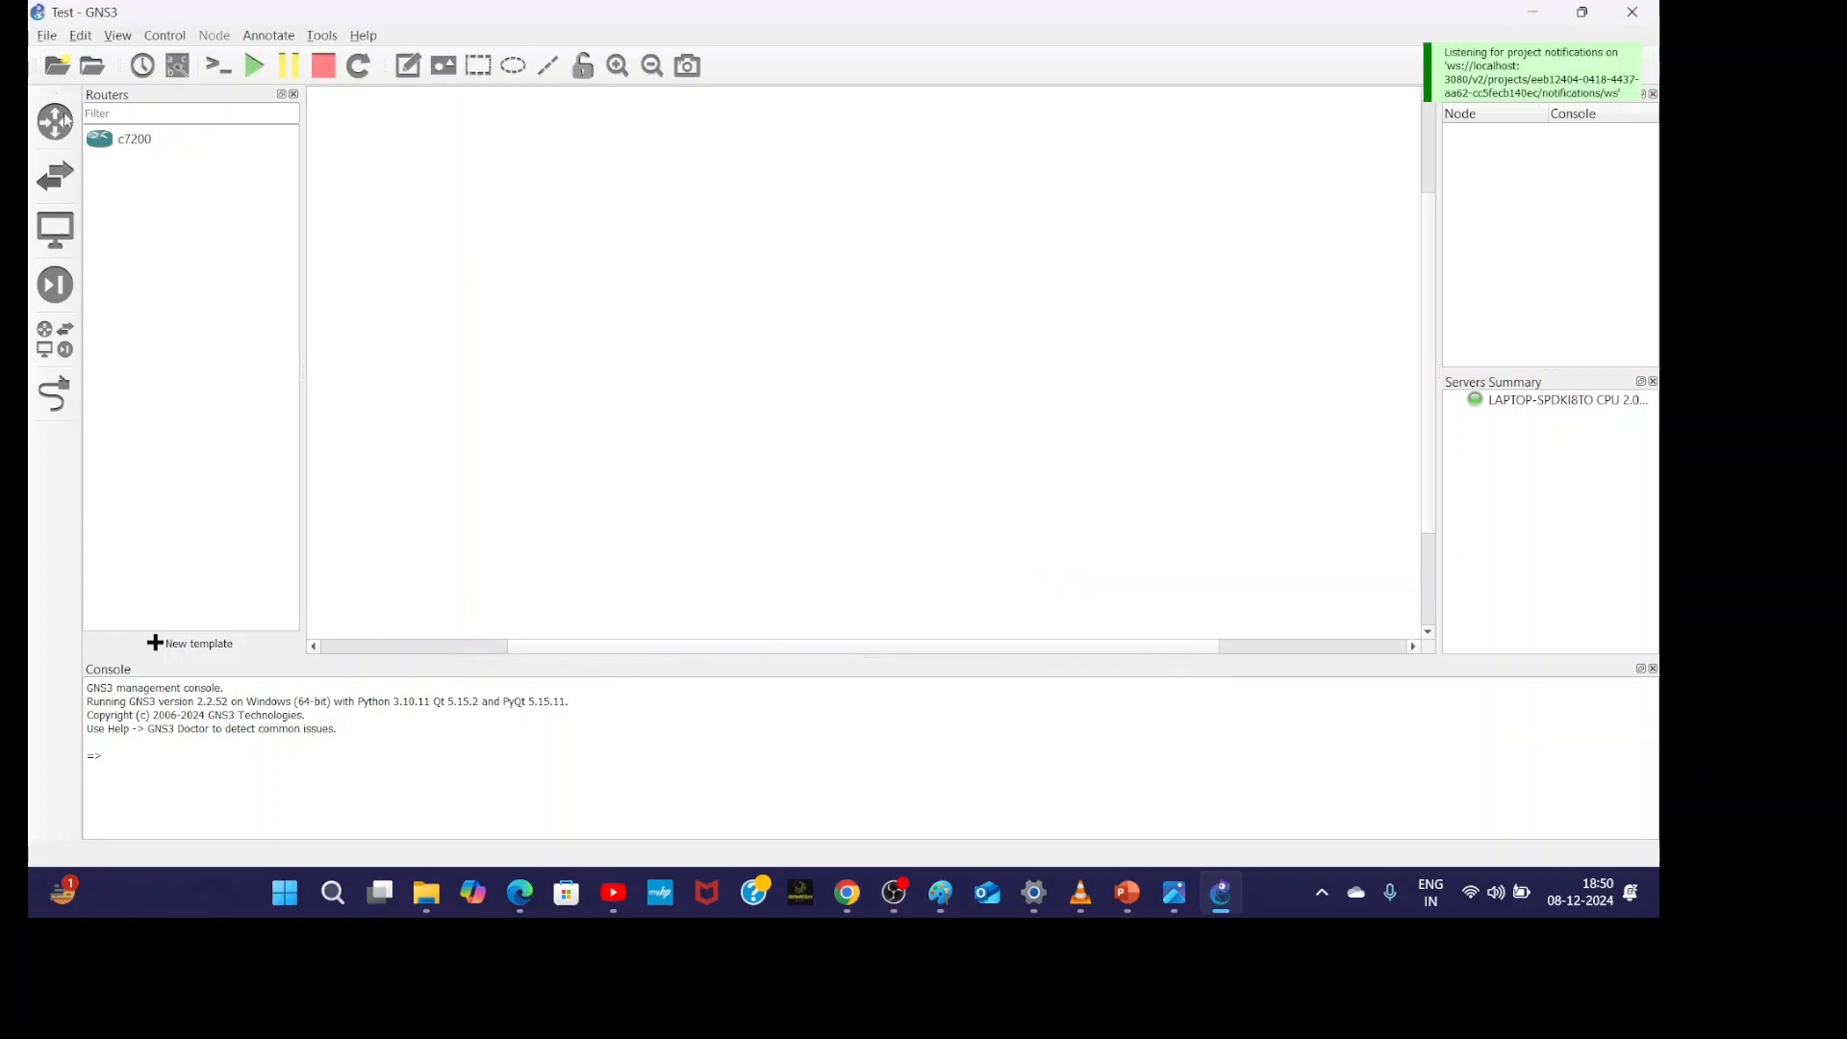
# - Place two c7200 routers side by side in the upper workspace and align the first one level with the second
pyautogui.moveTo(111, 149); pyautogui.dragTo(522, 207)
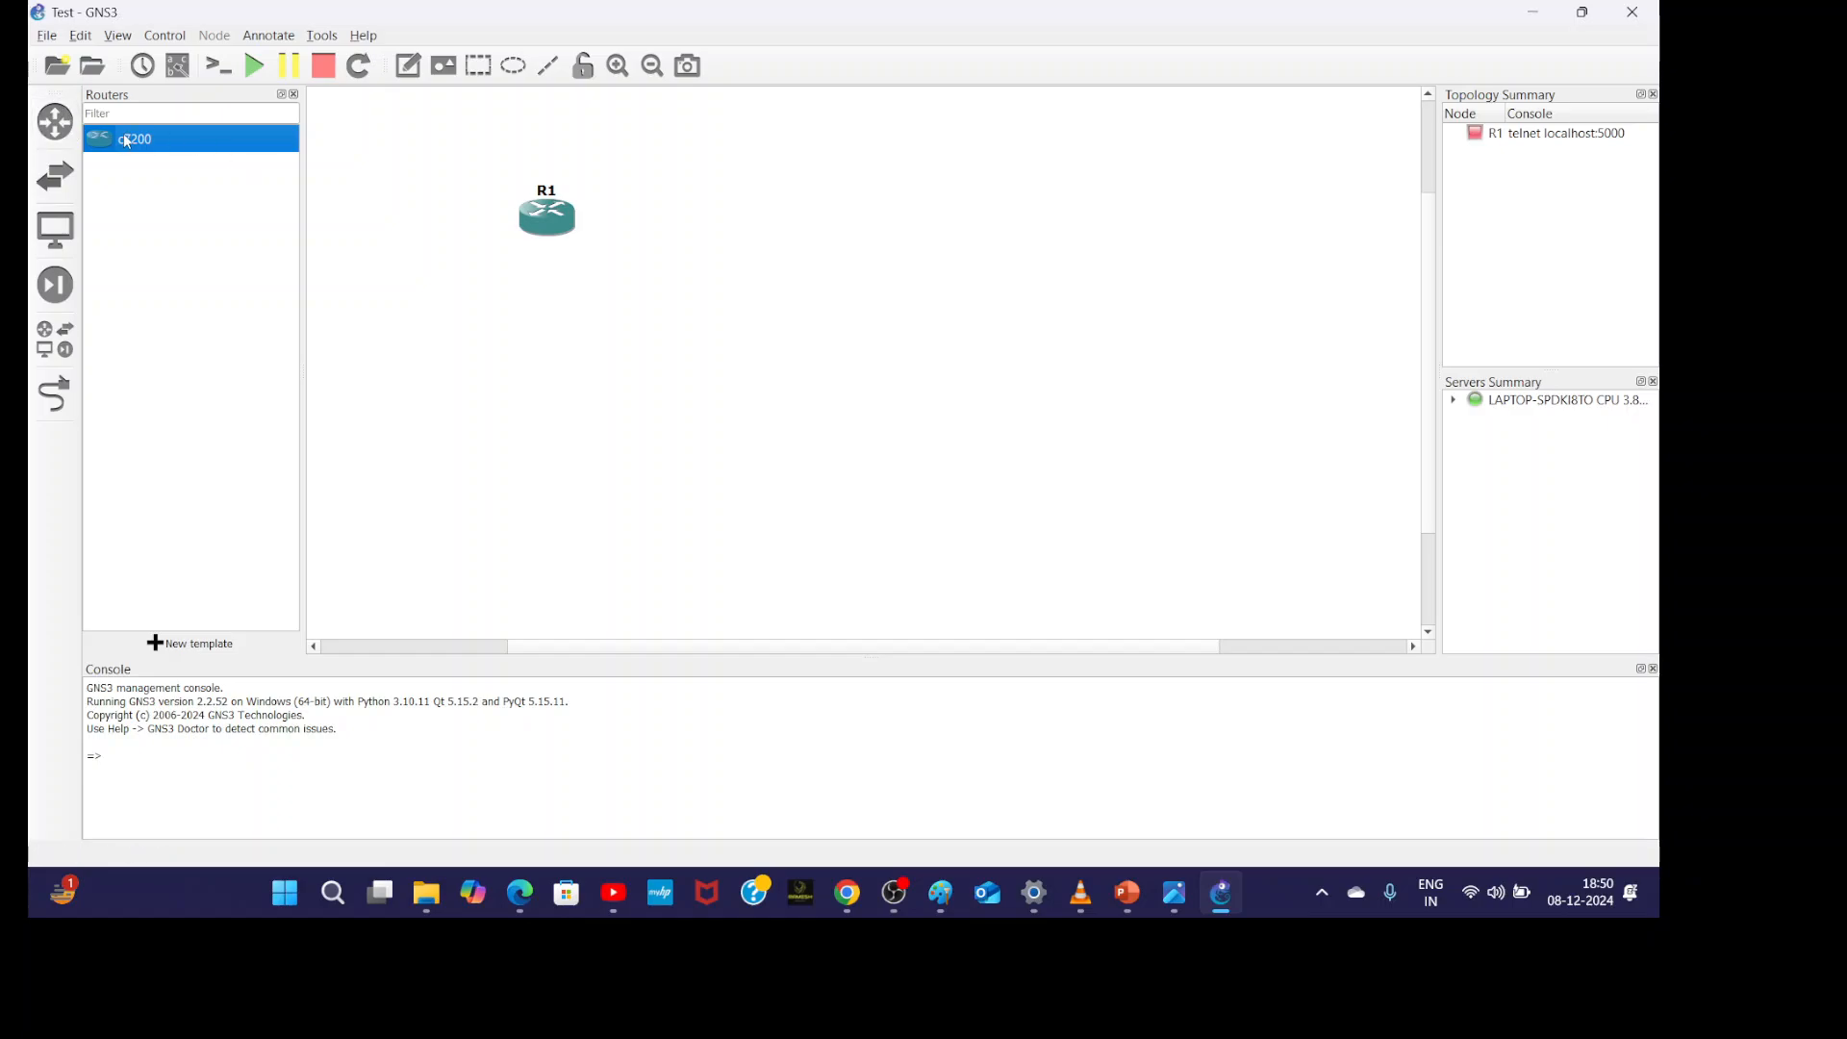
pyautogui.moveTo(248, 146); pyautogui.dragTo(841, 219)
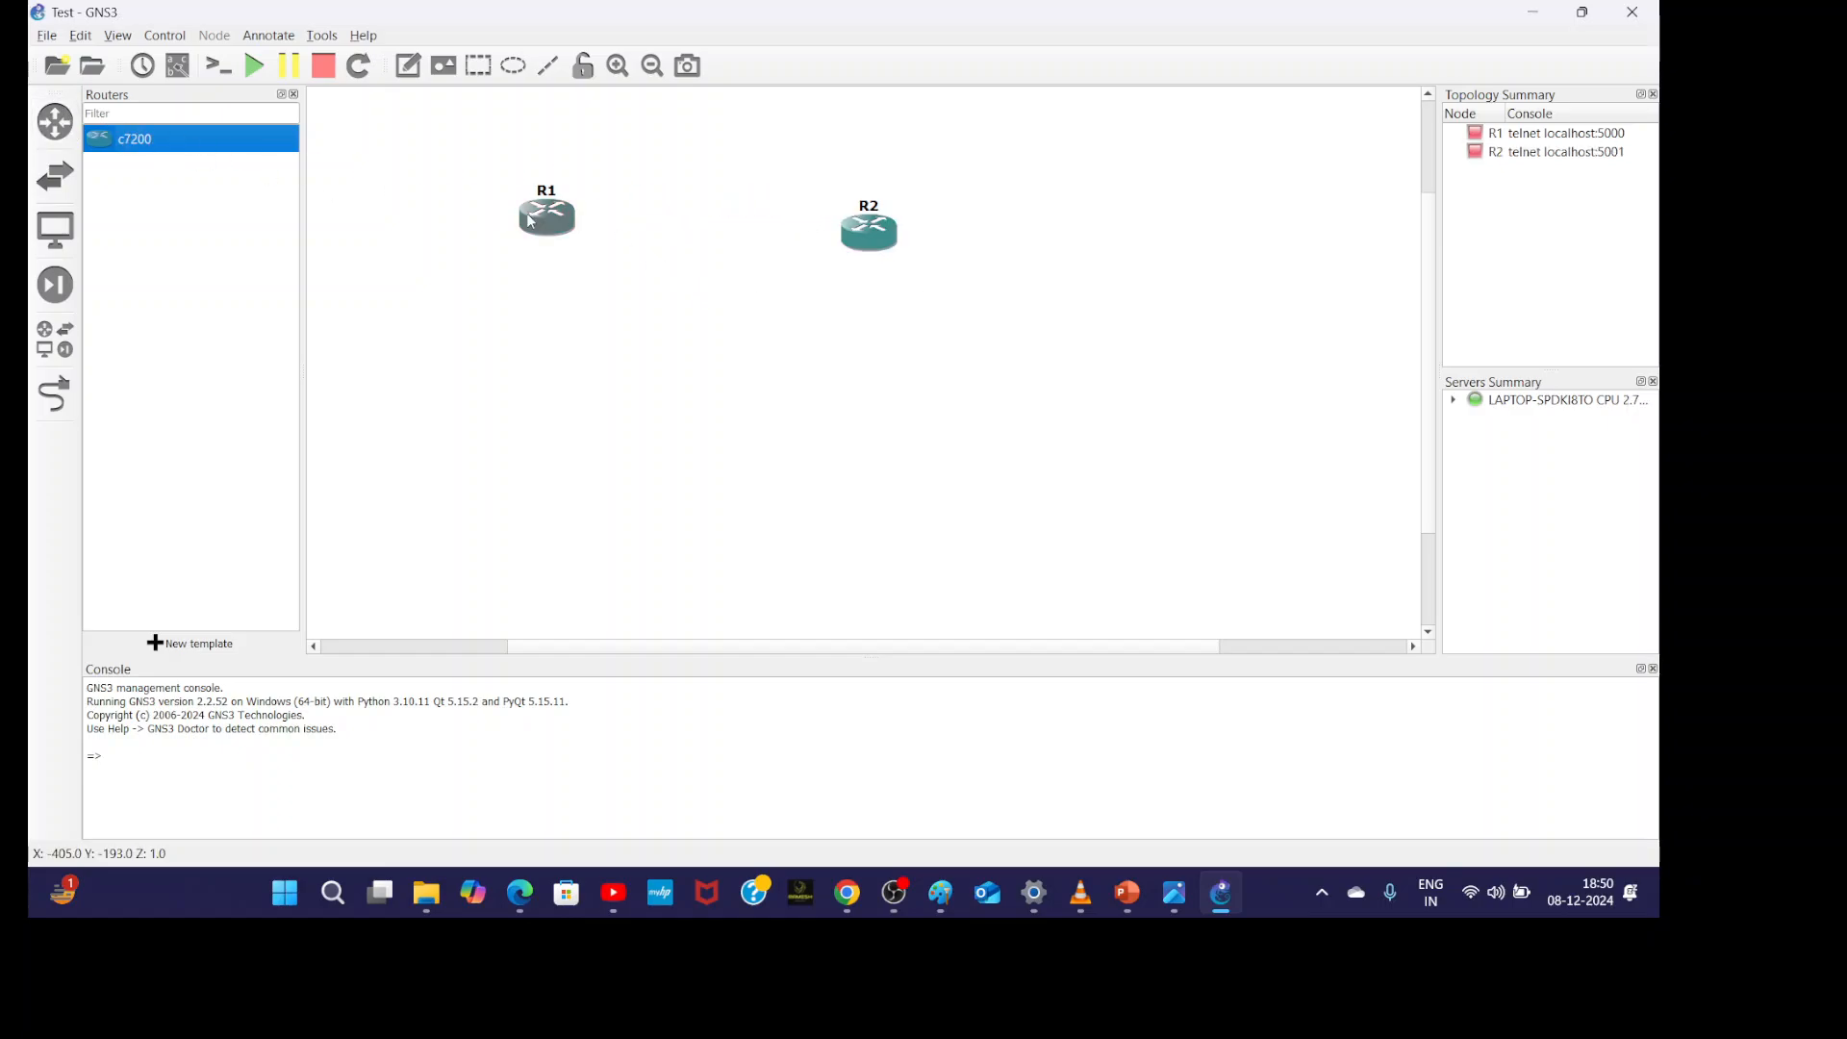
pyautogui.moveTo(527, 212); pyautogui.dragTo(541, 228)
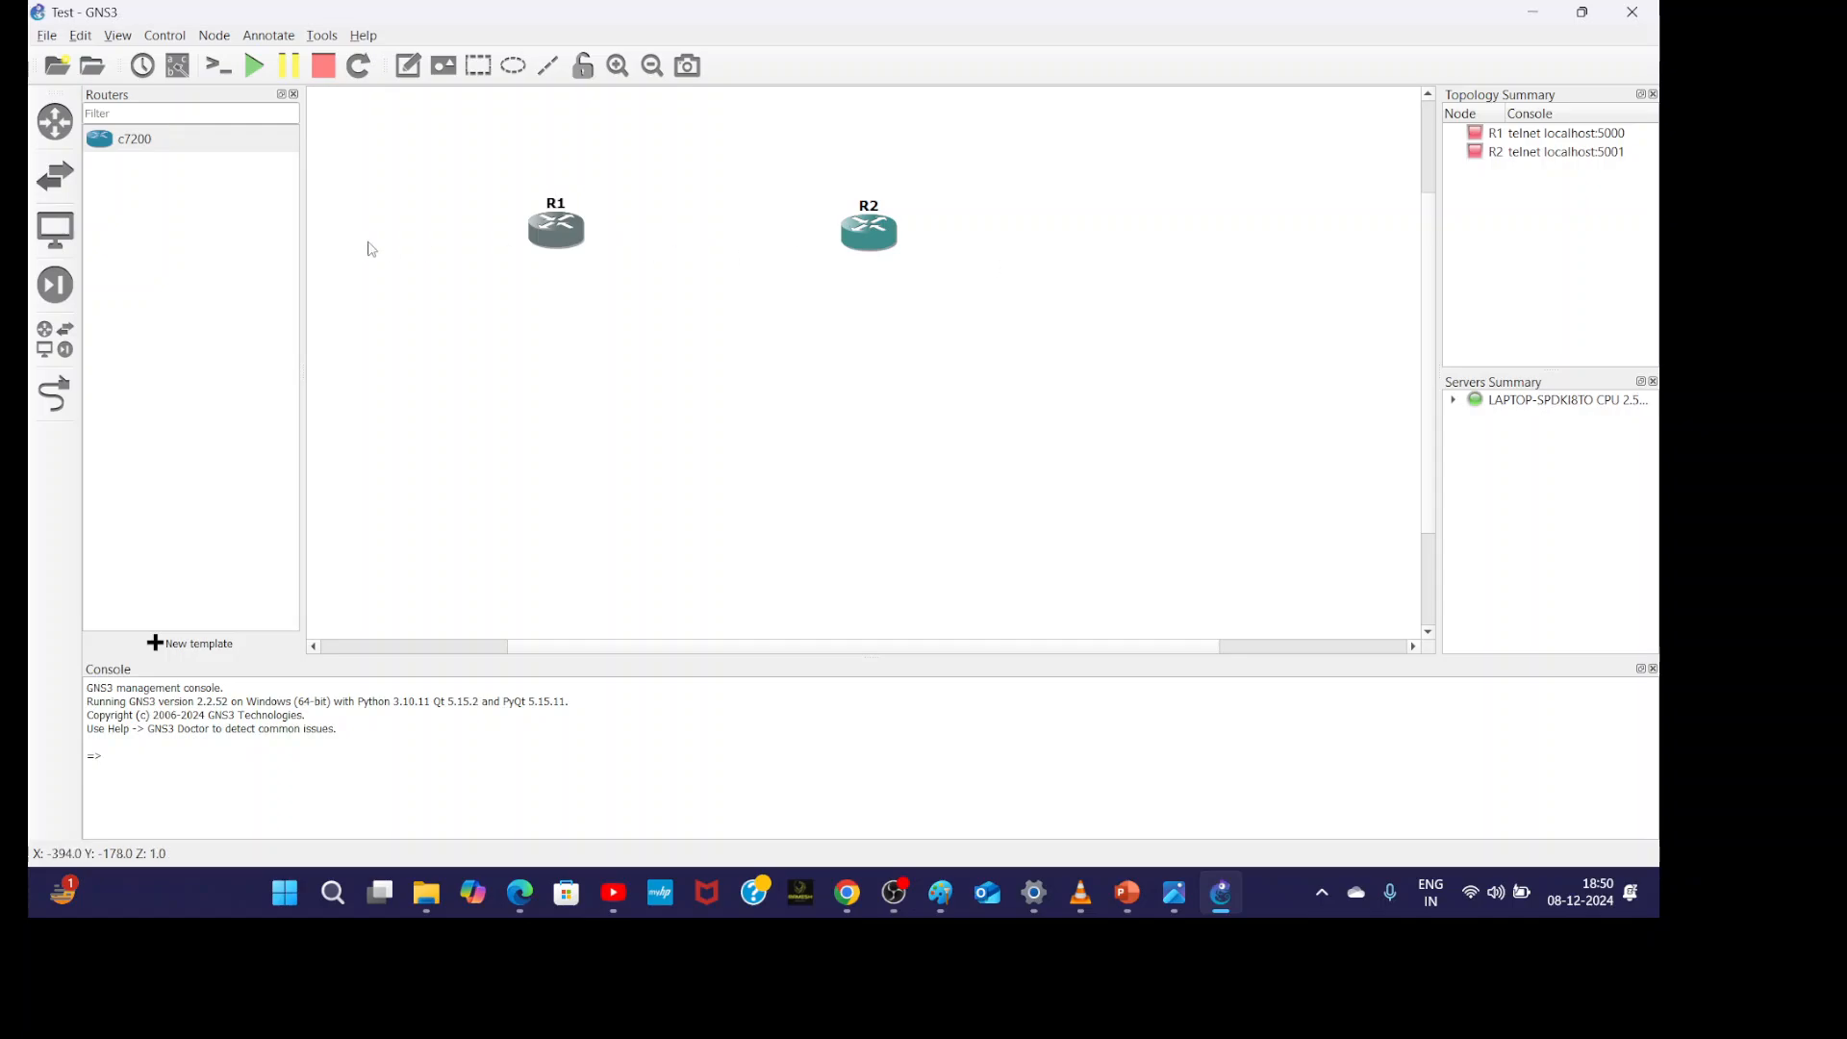
# - Link R1's GigabitEthernet1/0 interface to R2's GigabitEthernet1/0 interface
pyautogui.click(52, 388)
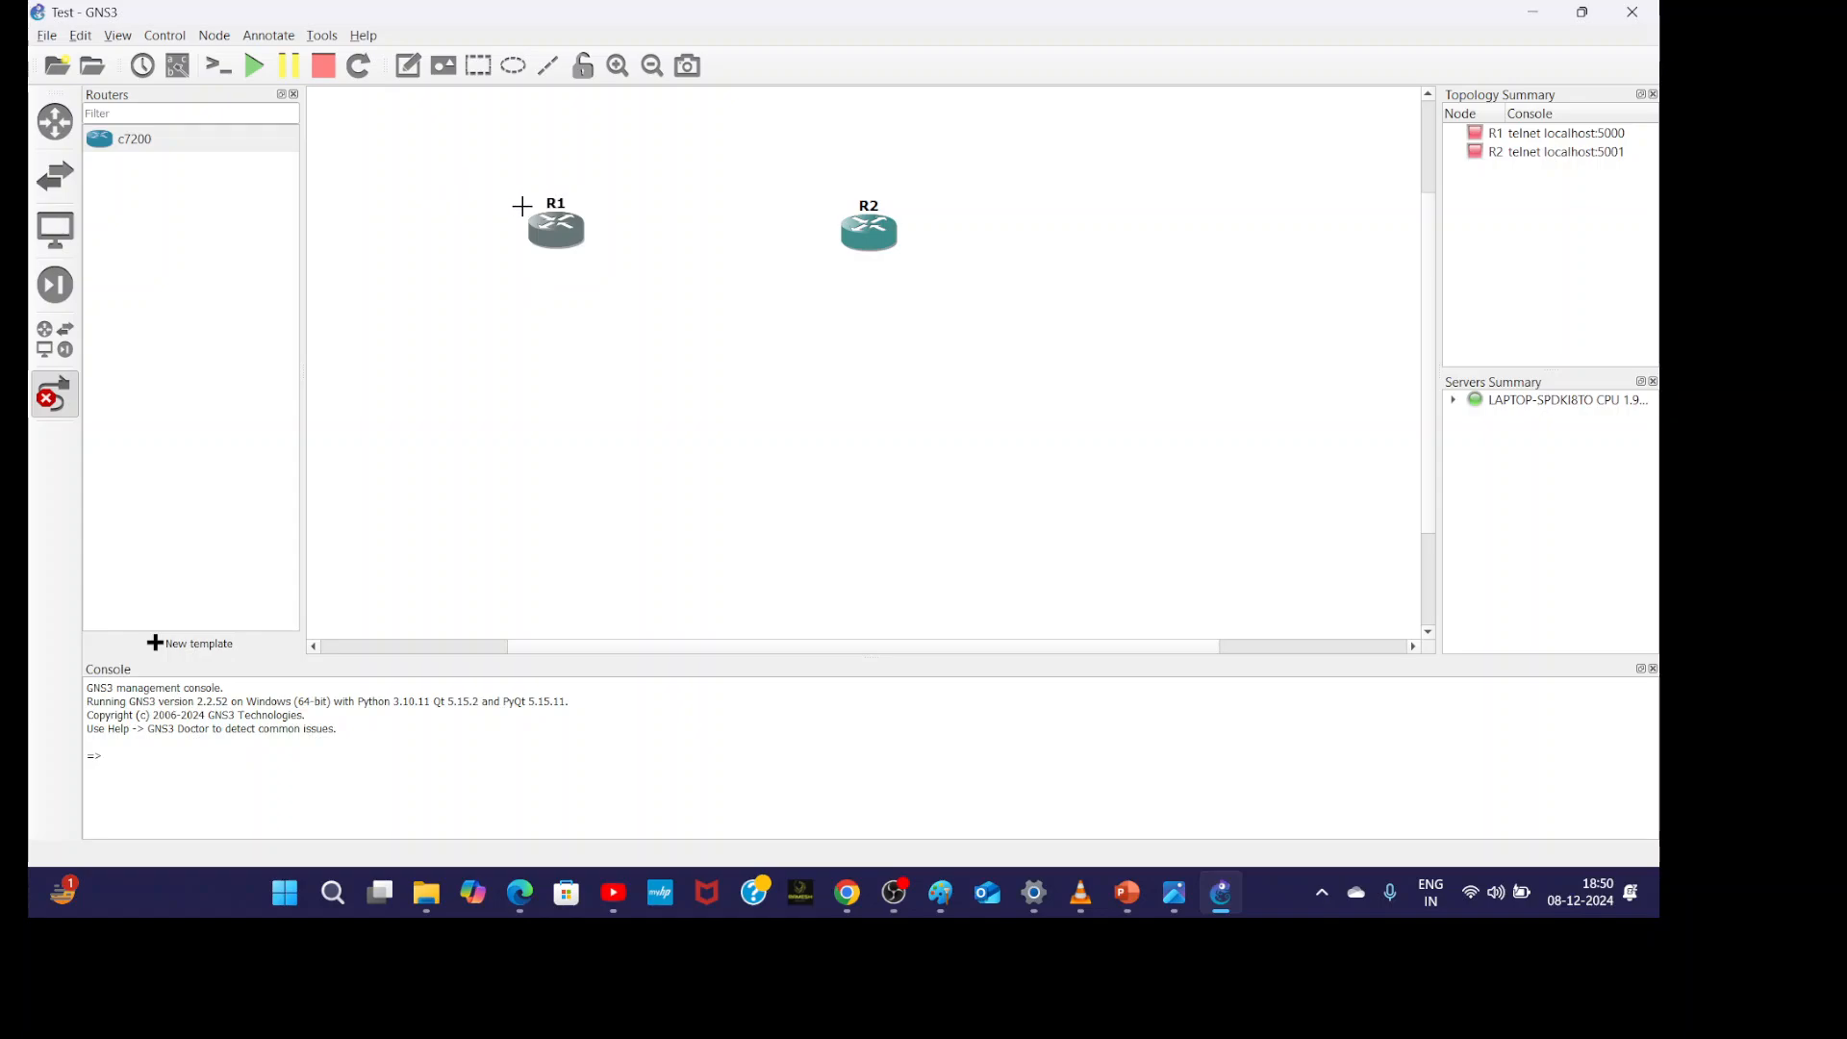
pyautogui.click(553, 228)
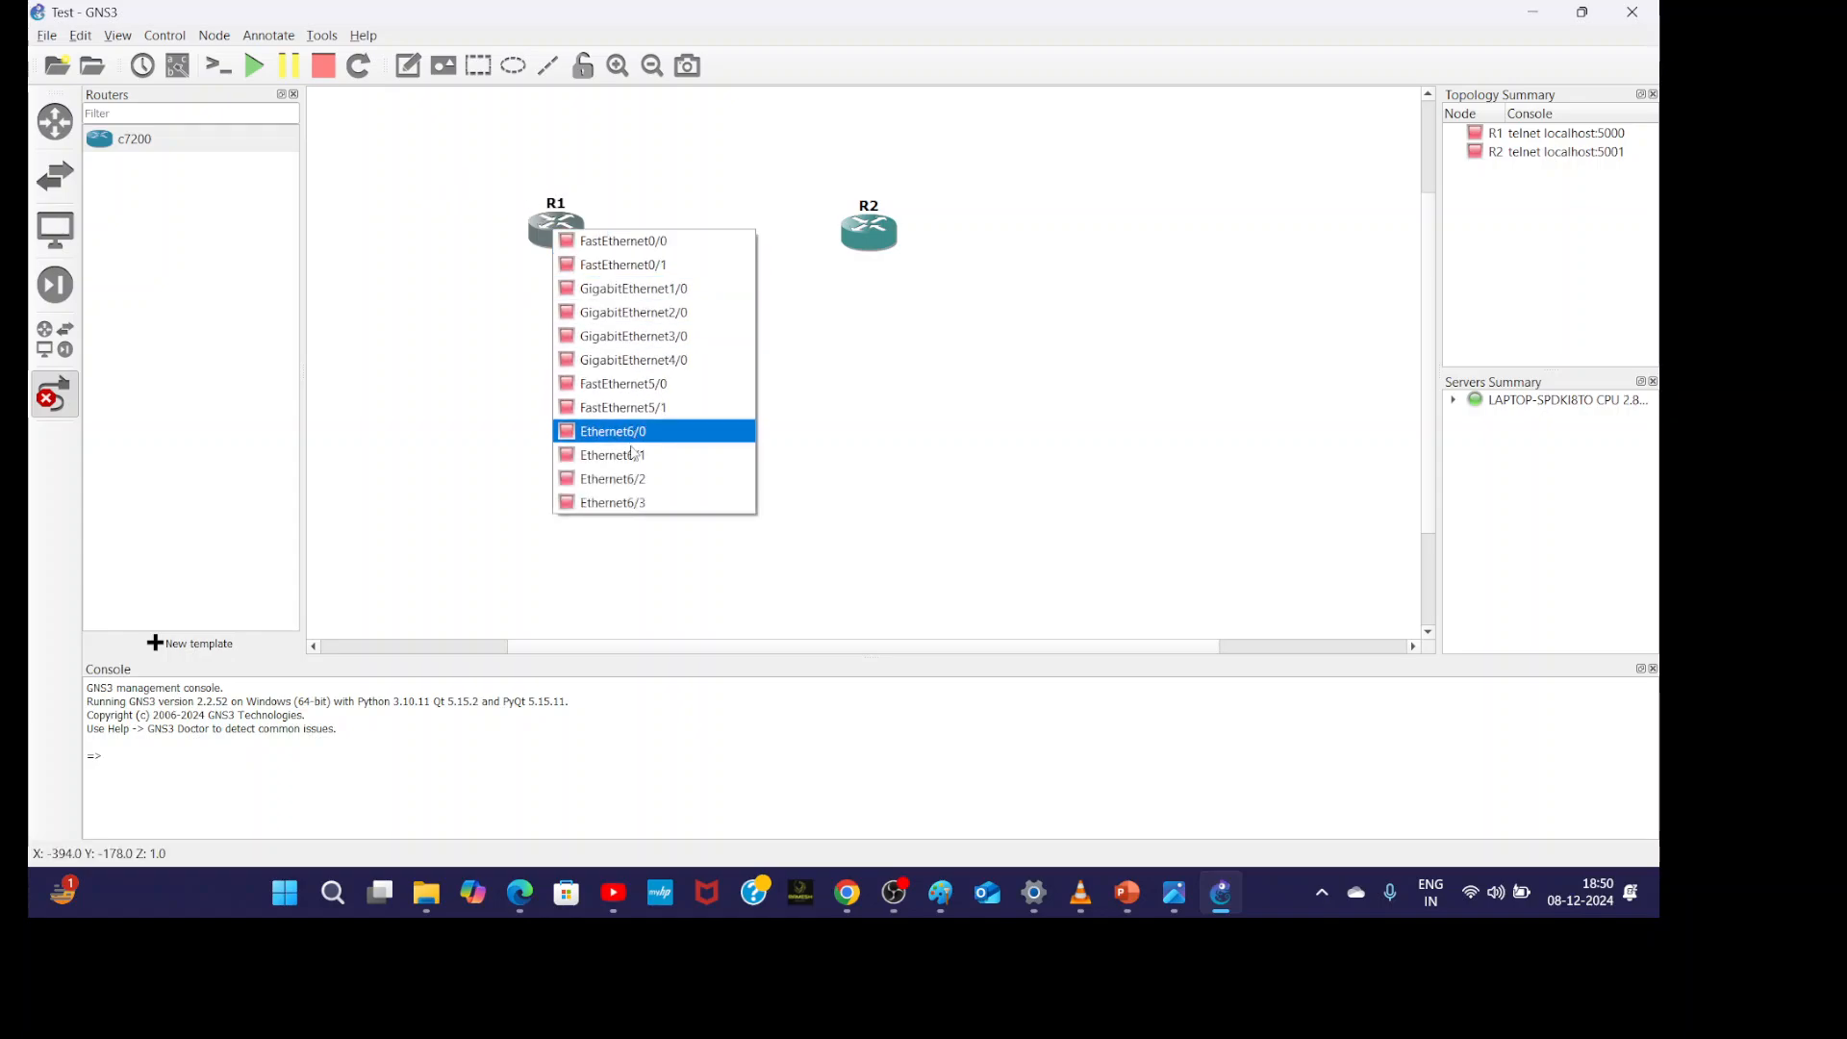
pyautogui.click(643, 288)
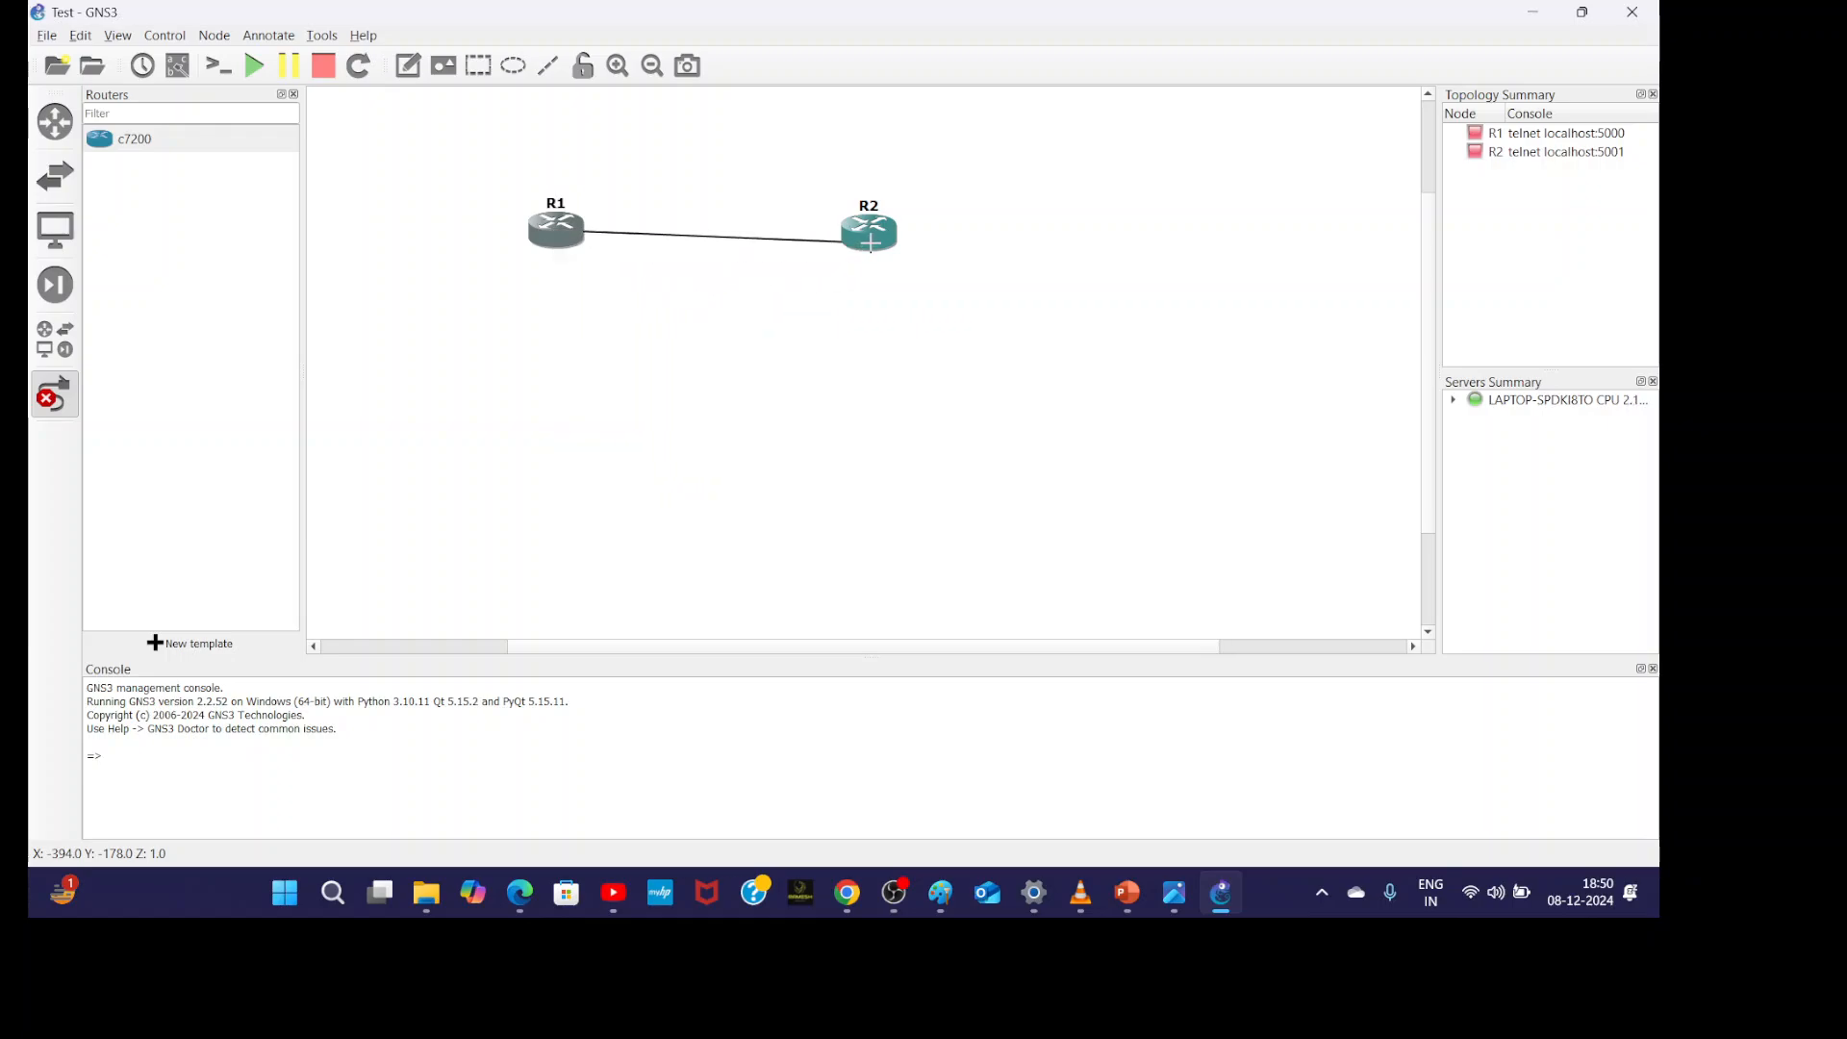
pyautogui.click(873, 244)
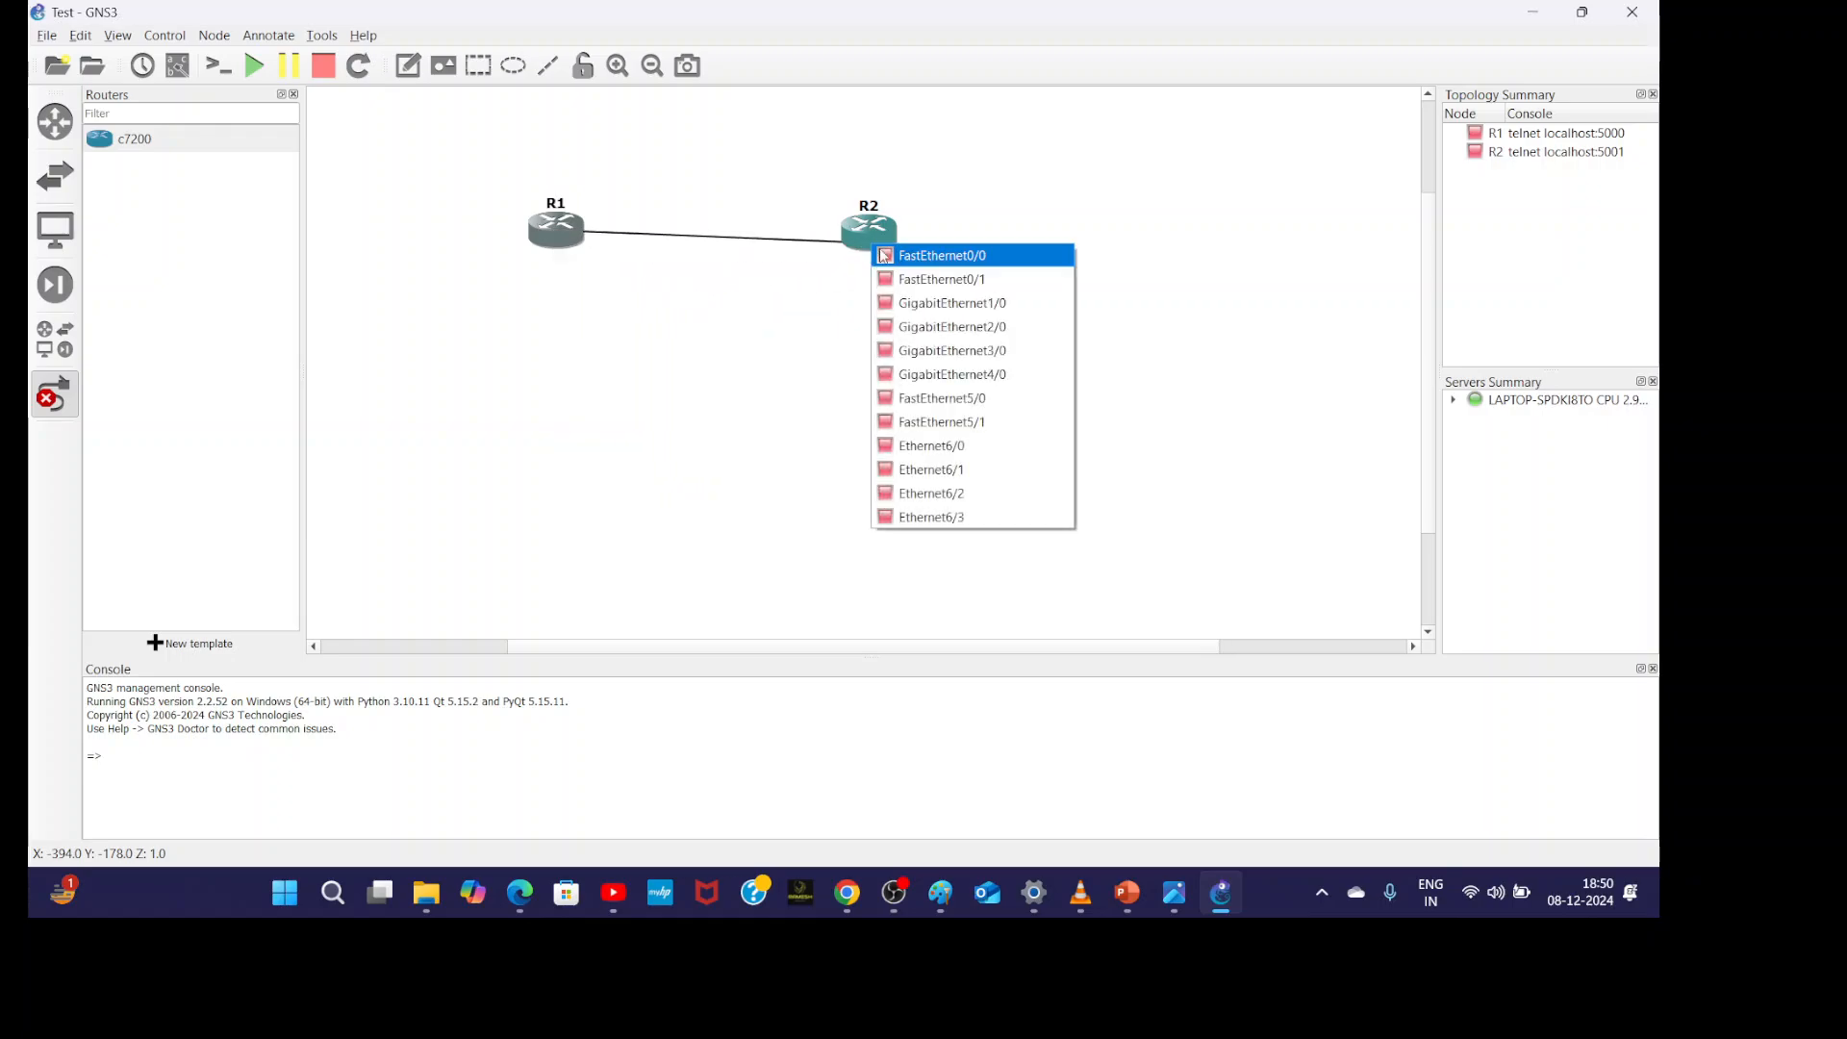
pyautogui.click(970, 303)
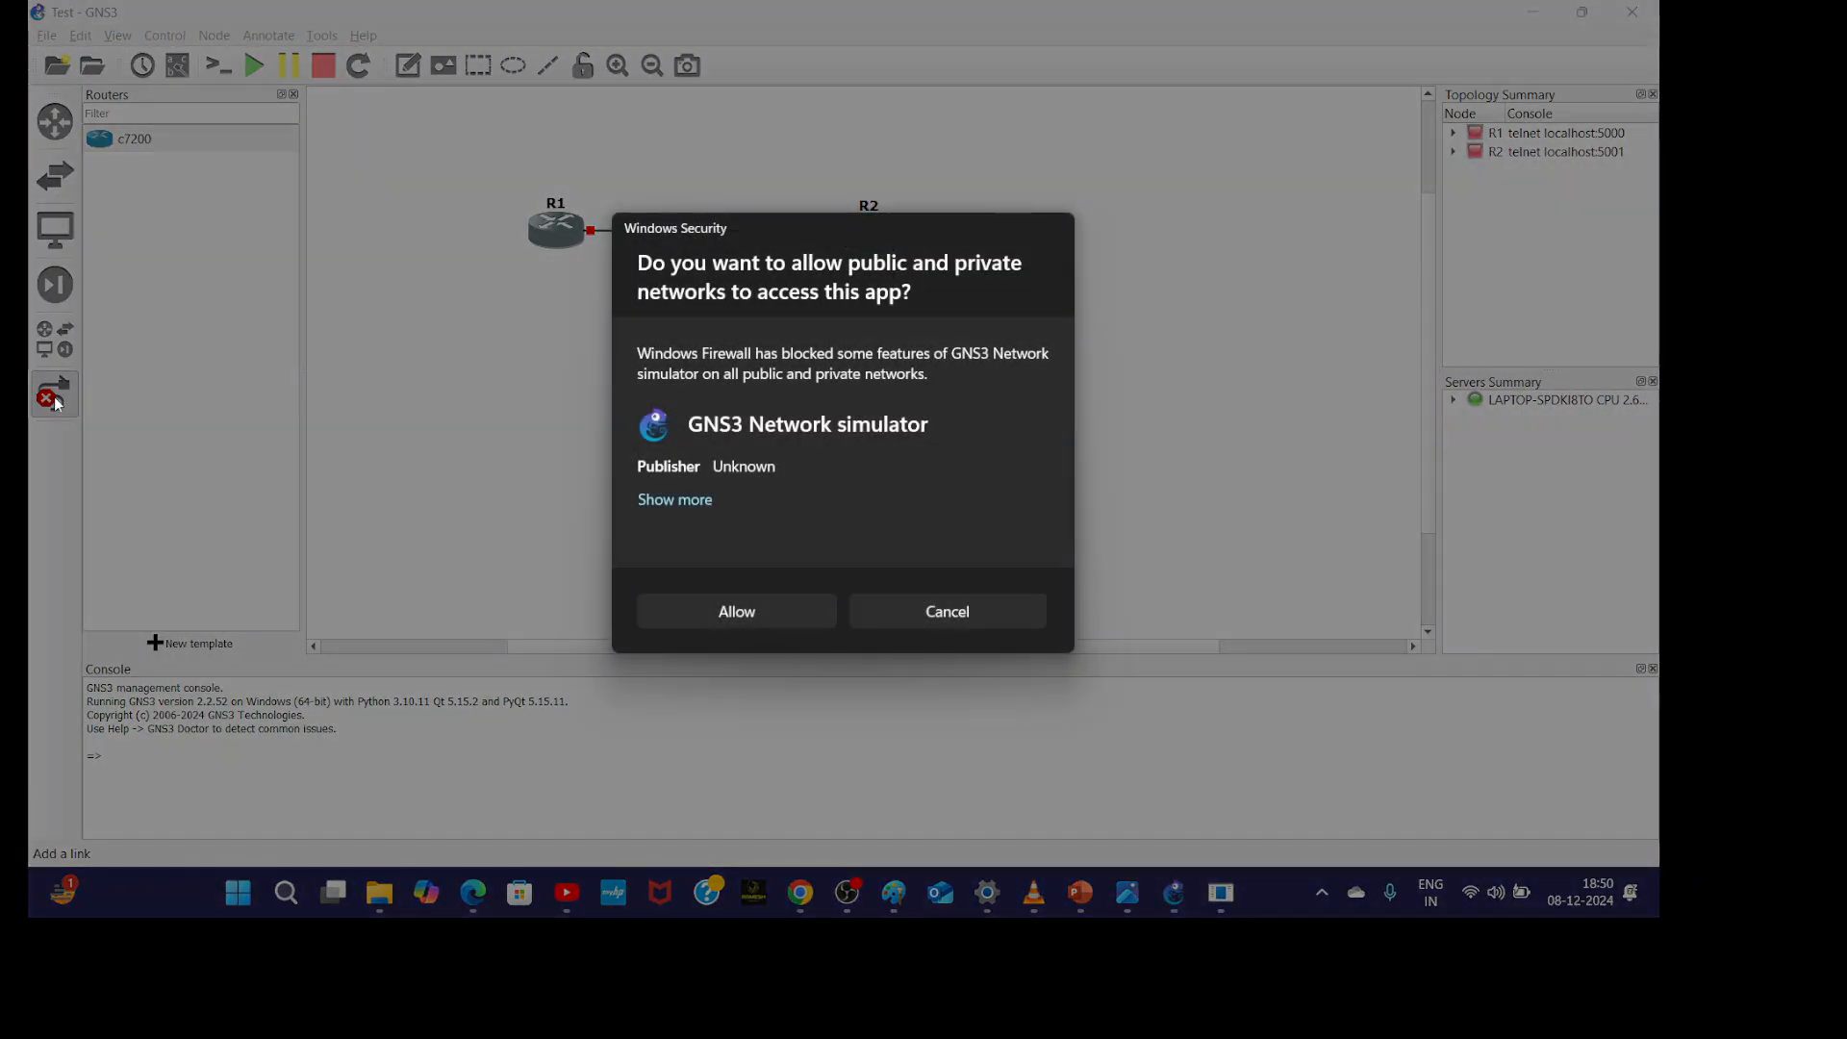
# - Allow GNS3 Network simulator, dynamips and ubridge through Windows Firewall, and leave link-adding mode
pyautogui.click(741, 612)
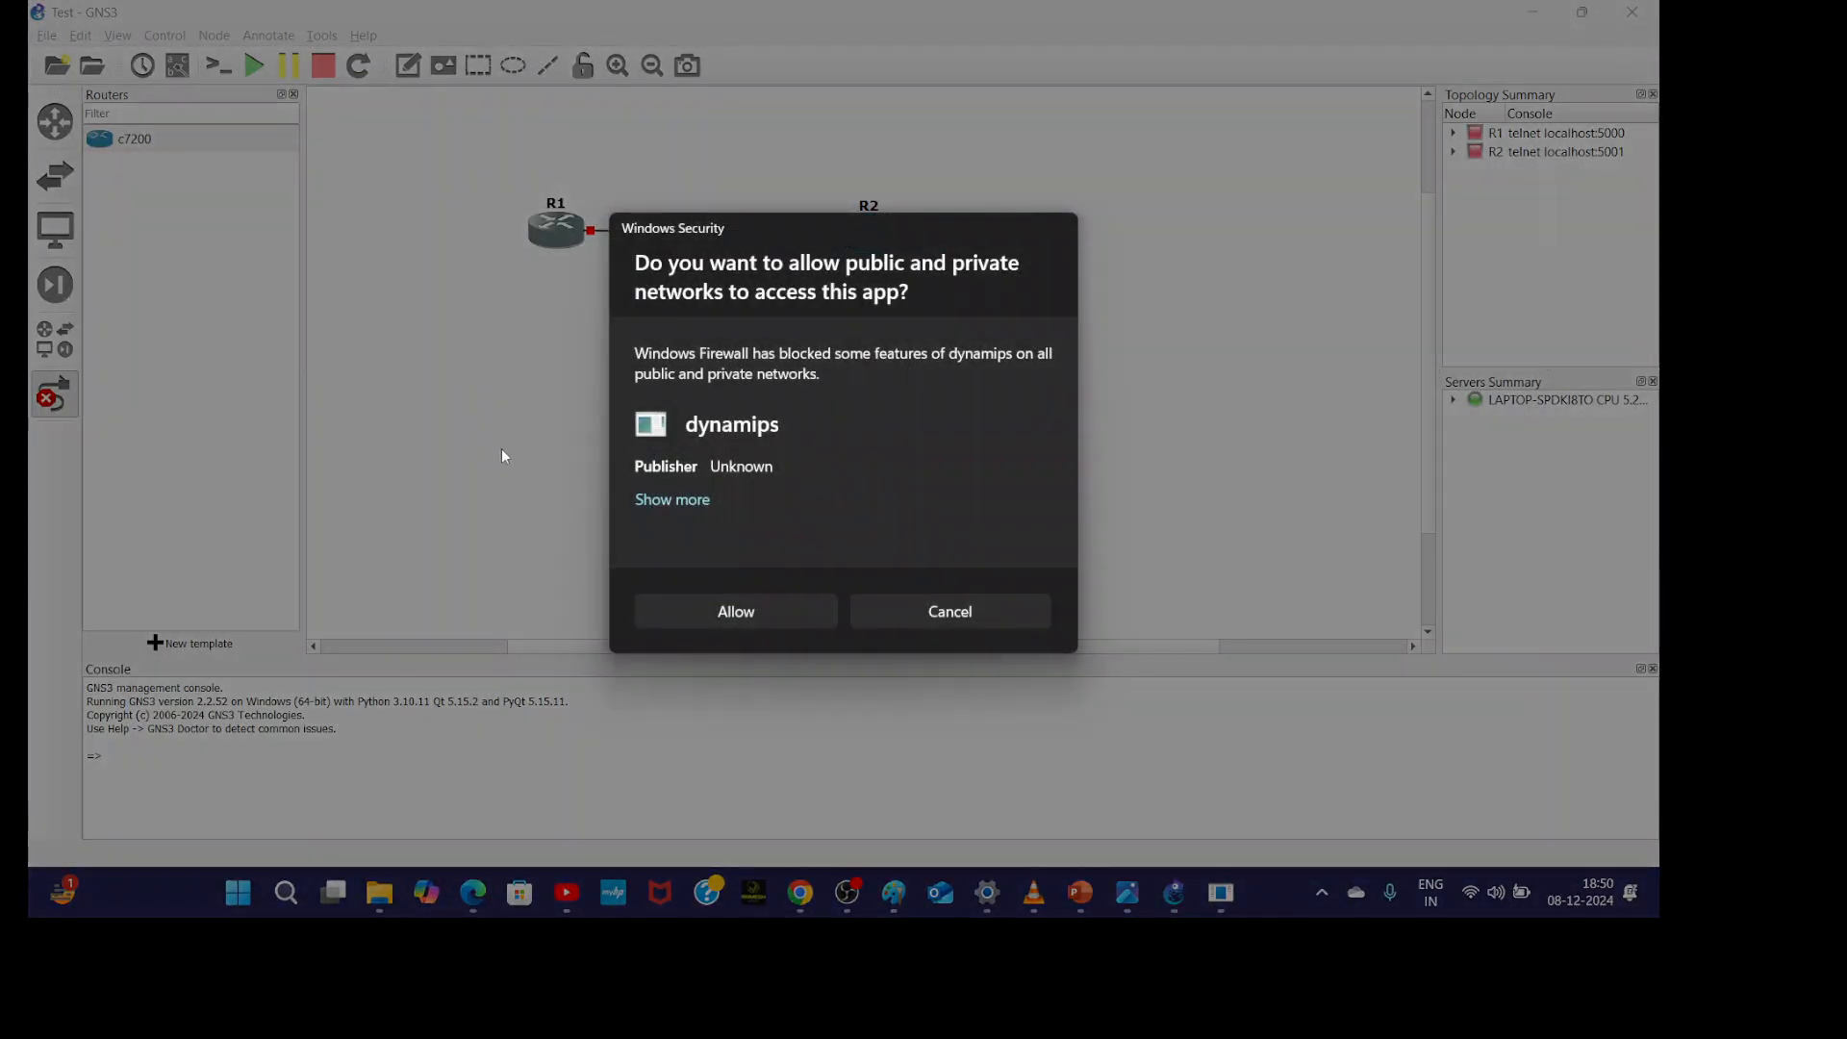
pyautogui.click(768, 613)
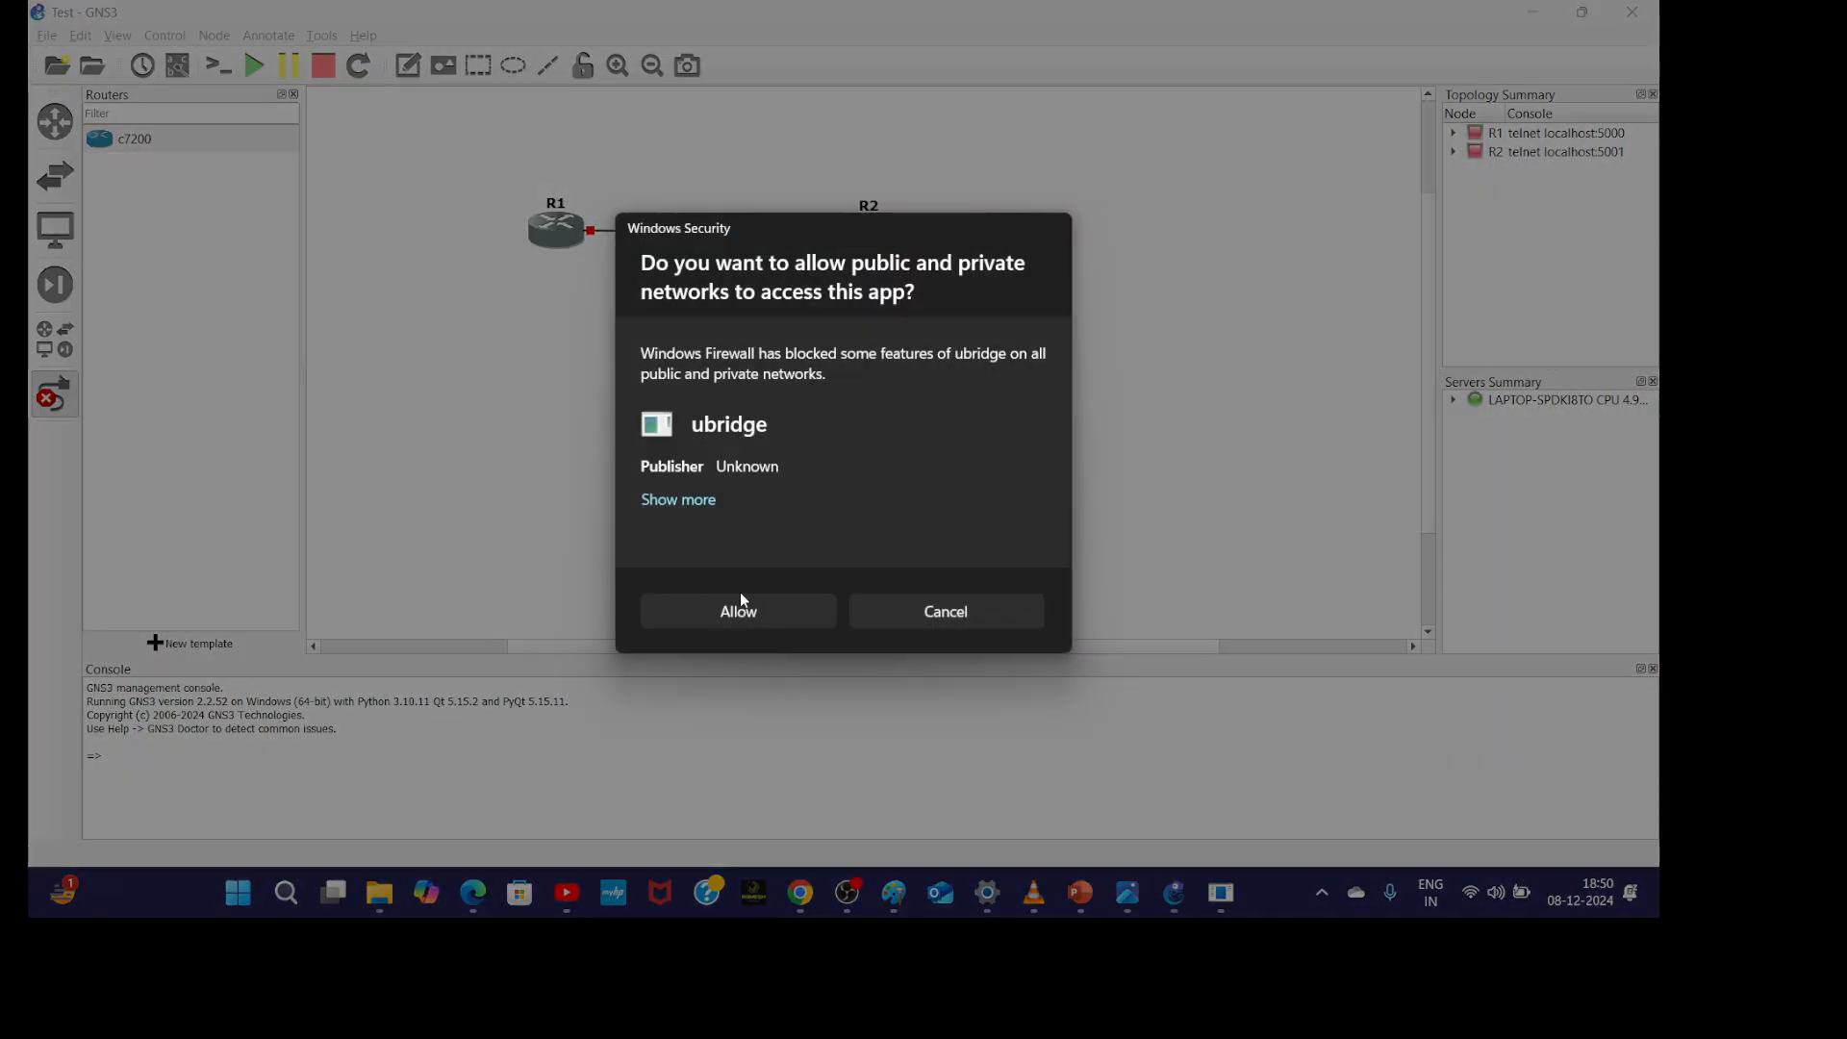
pyautogui.click(749, 610)
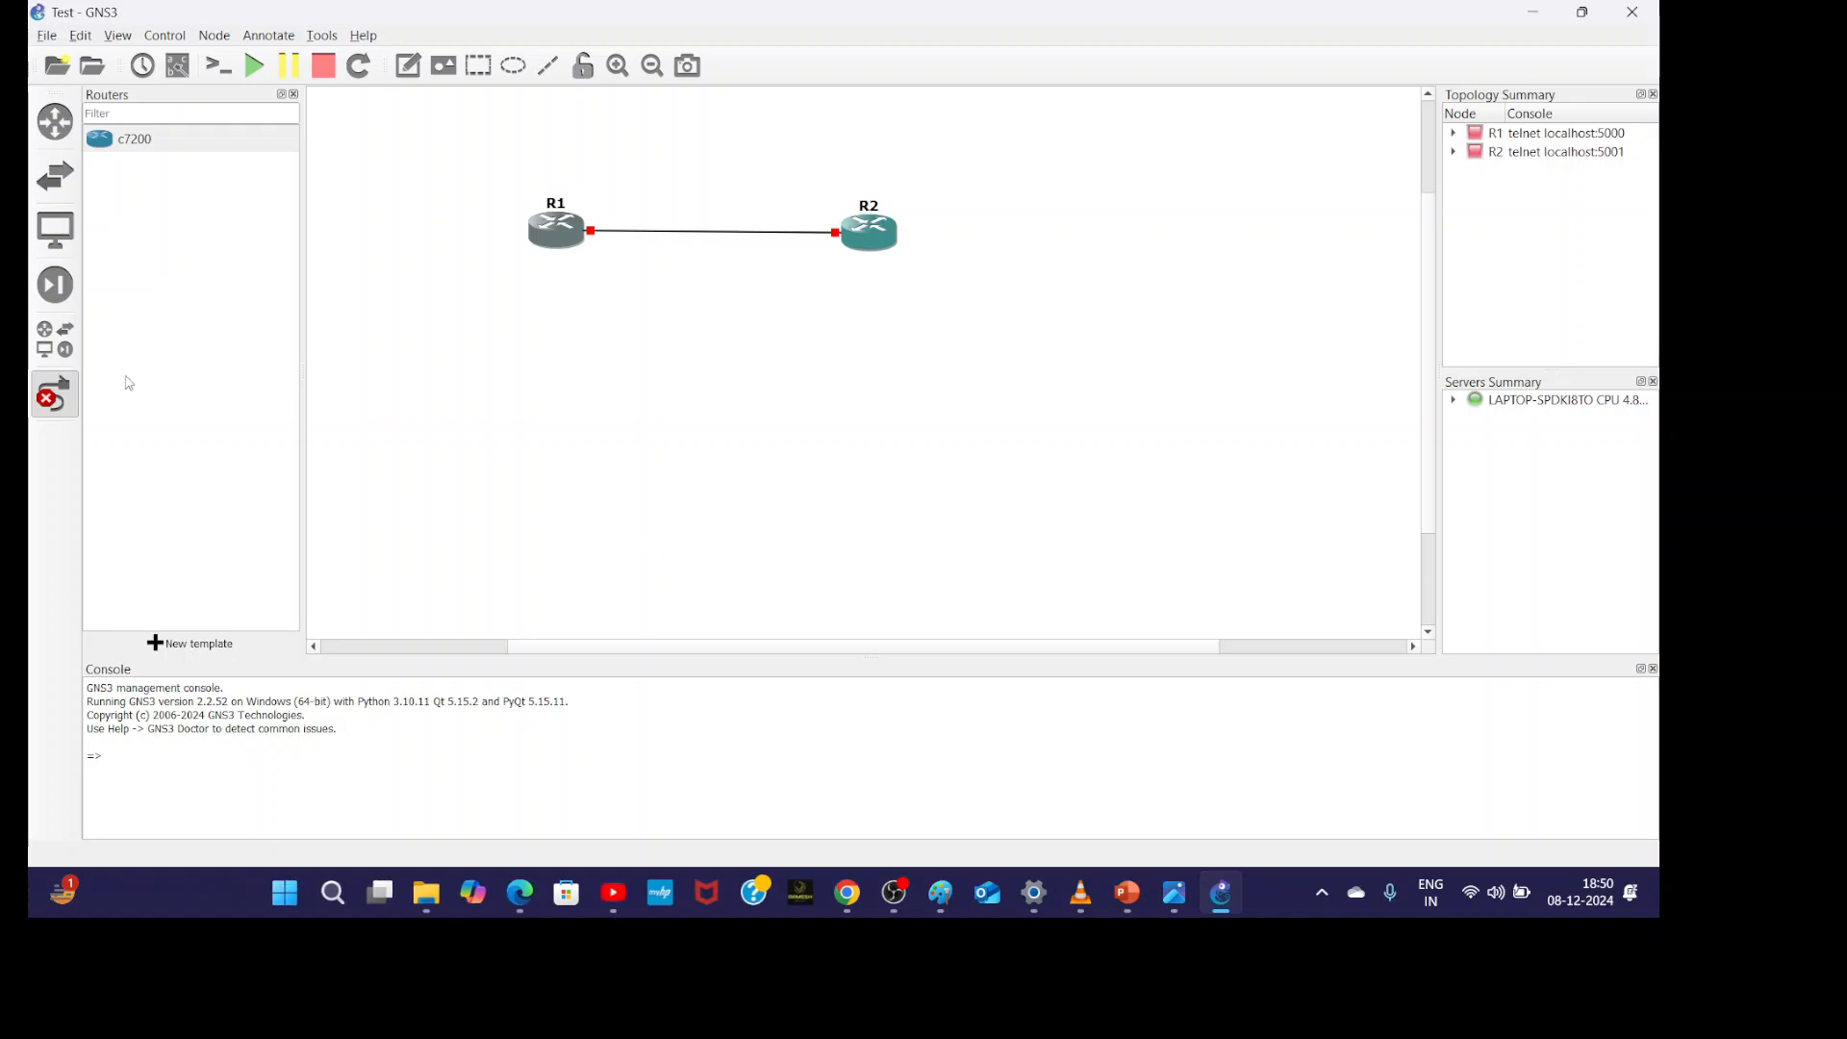
pyautogui.click(54, 394)
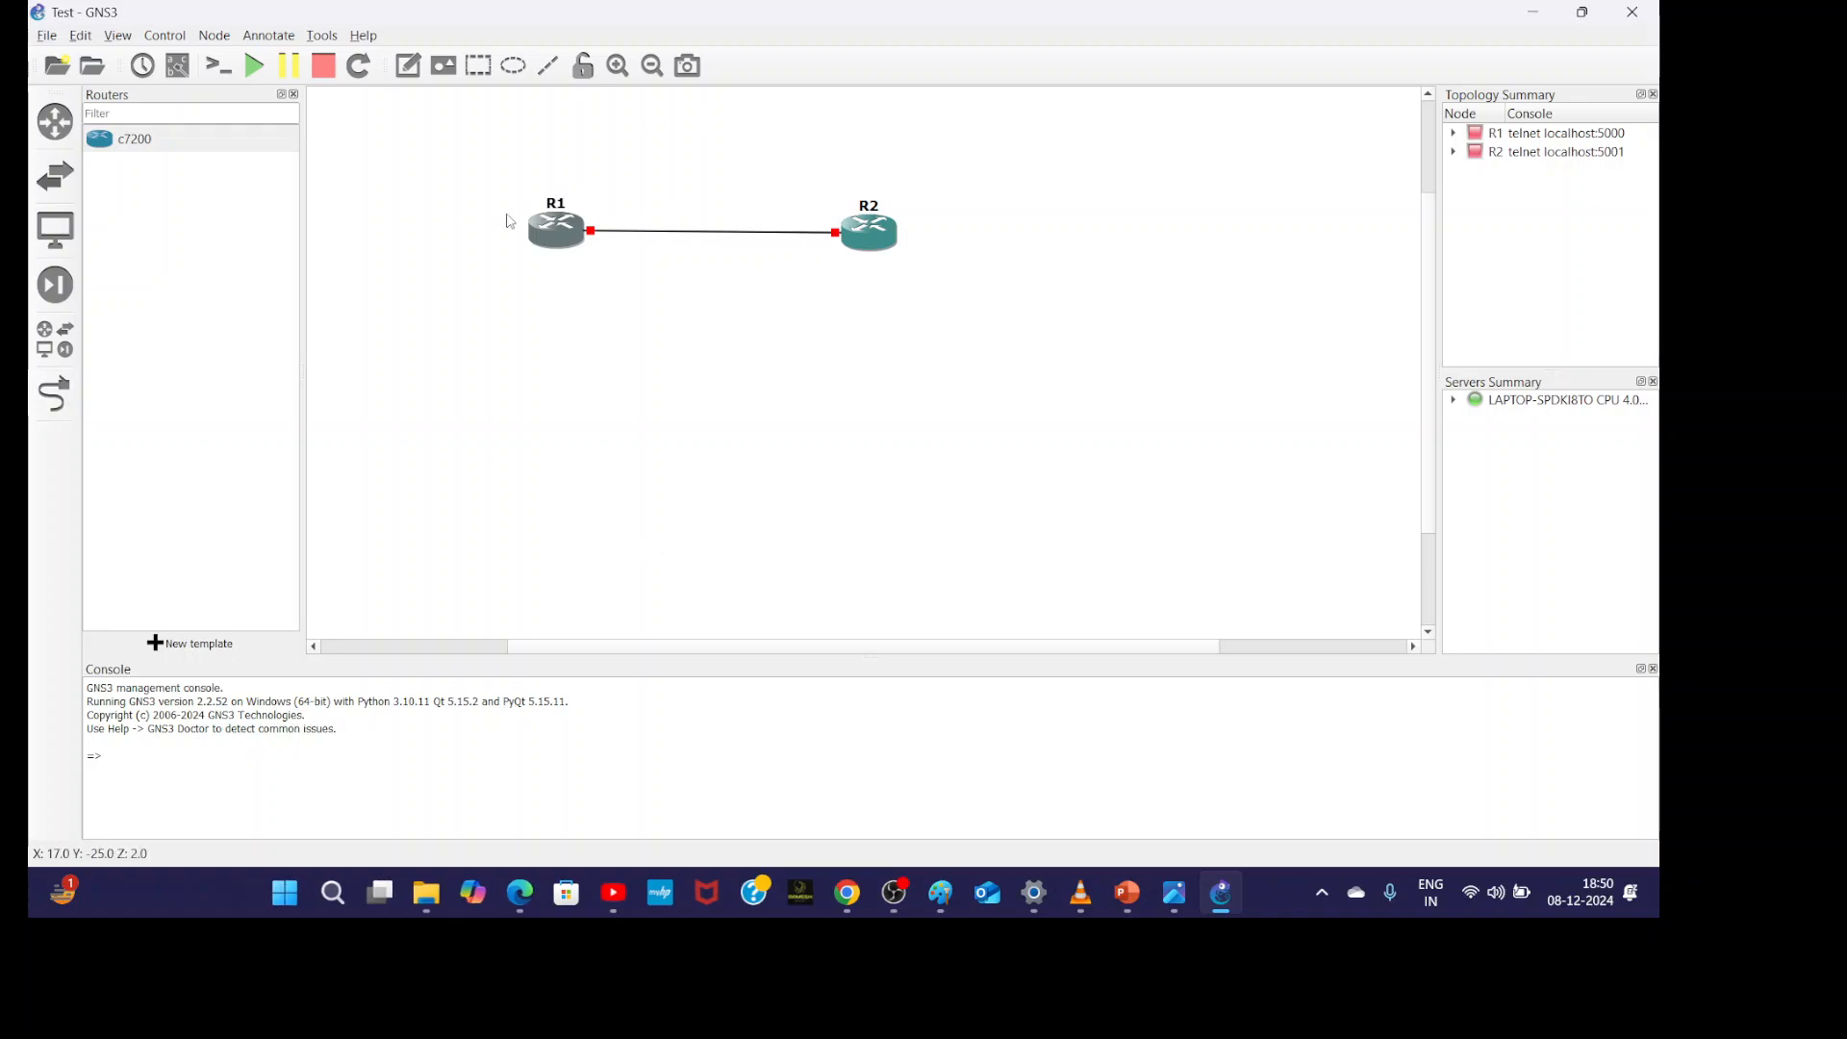
# - Show the interface labels on the topology and move R2's g1/0 label just below its end of the link
pyautogui.click(179, 67)
pyautogui.moveTo(860, 247); pyautogui.dragTo(843, 258)
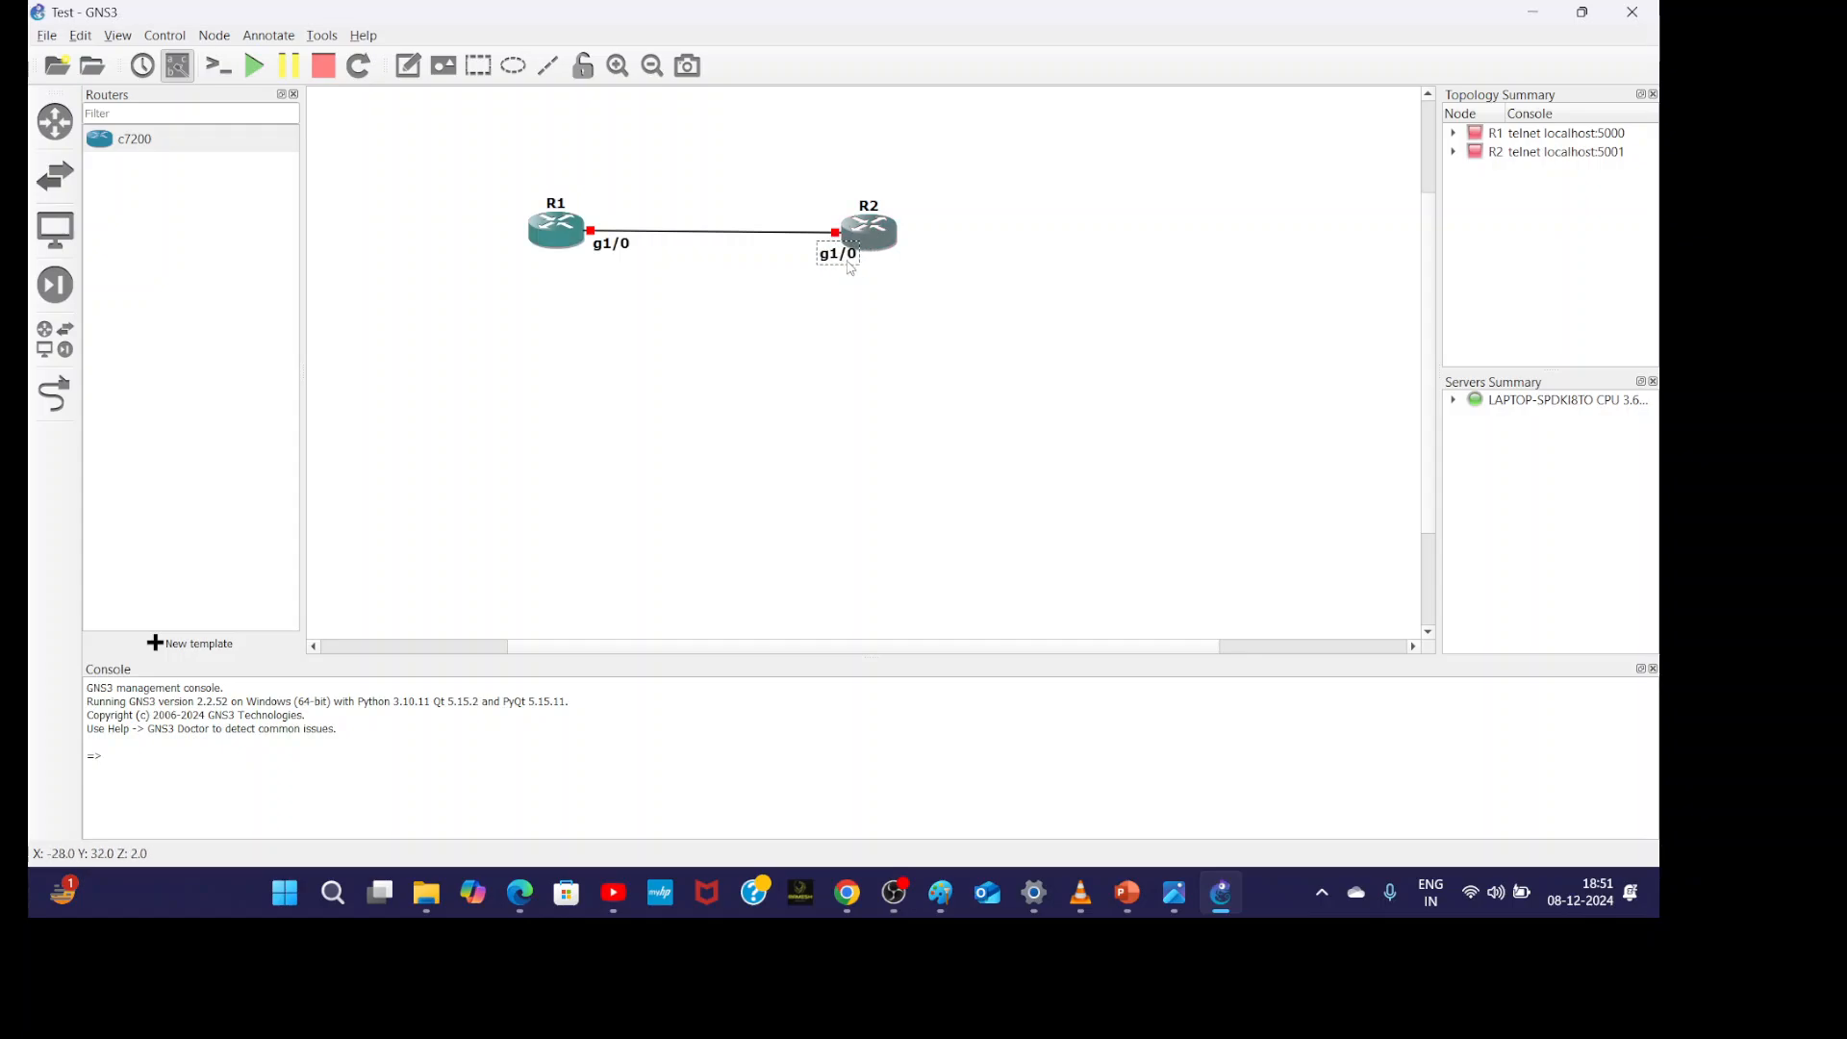
# - Start routers R1 and R2
pyautogui.rightClick(553, 231)
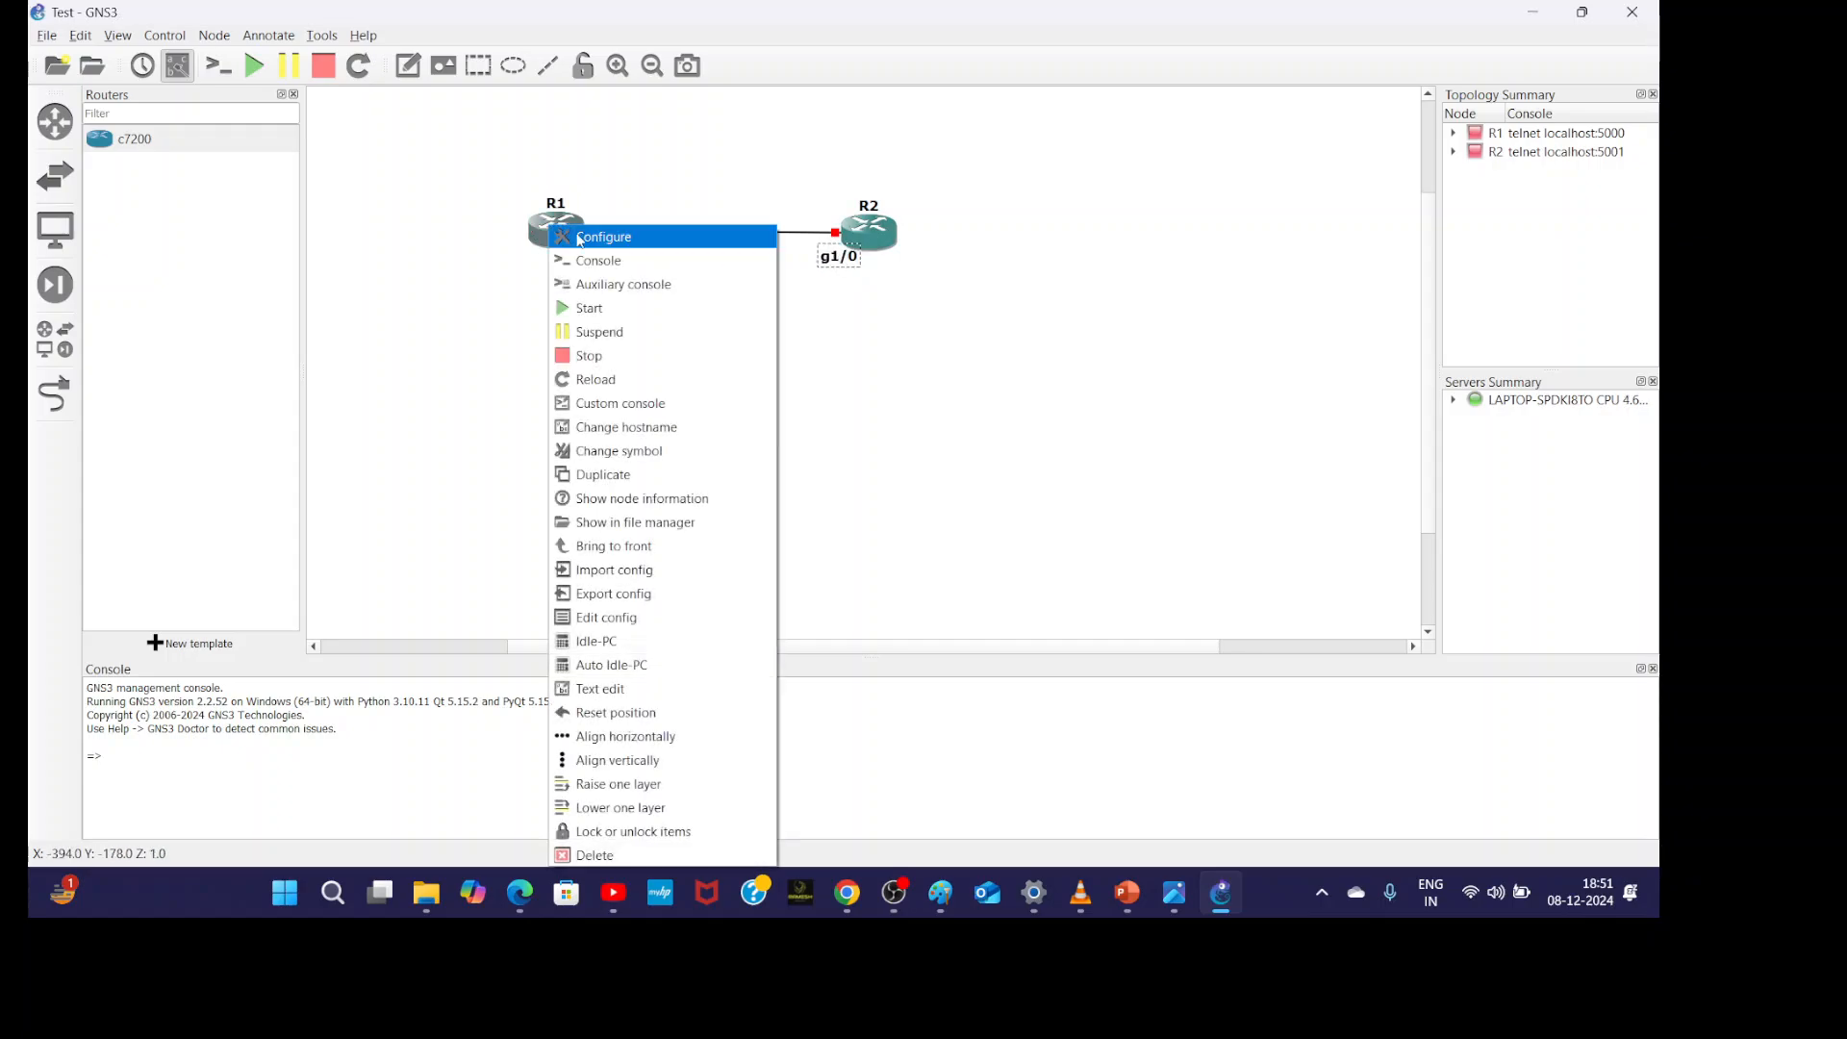
pyautogui.click(627, 313)
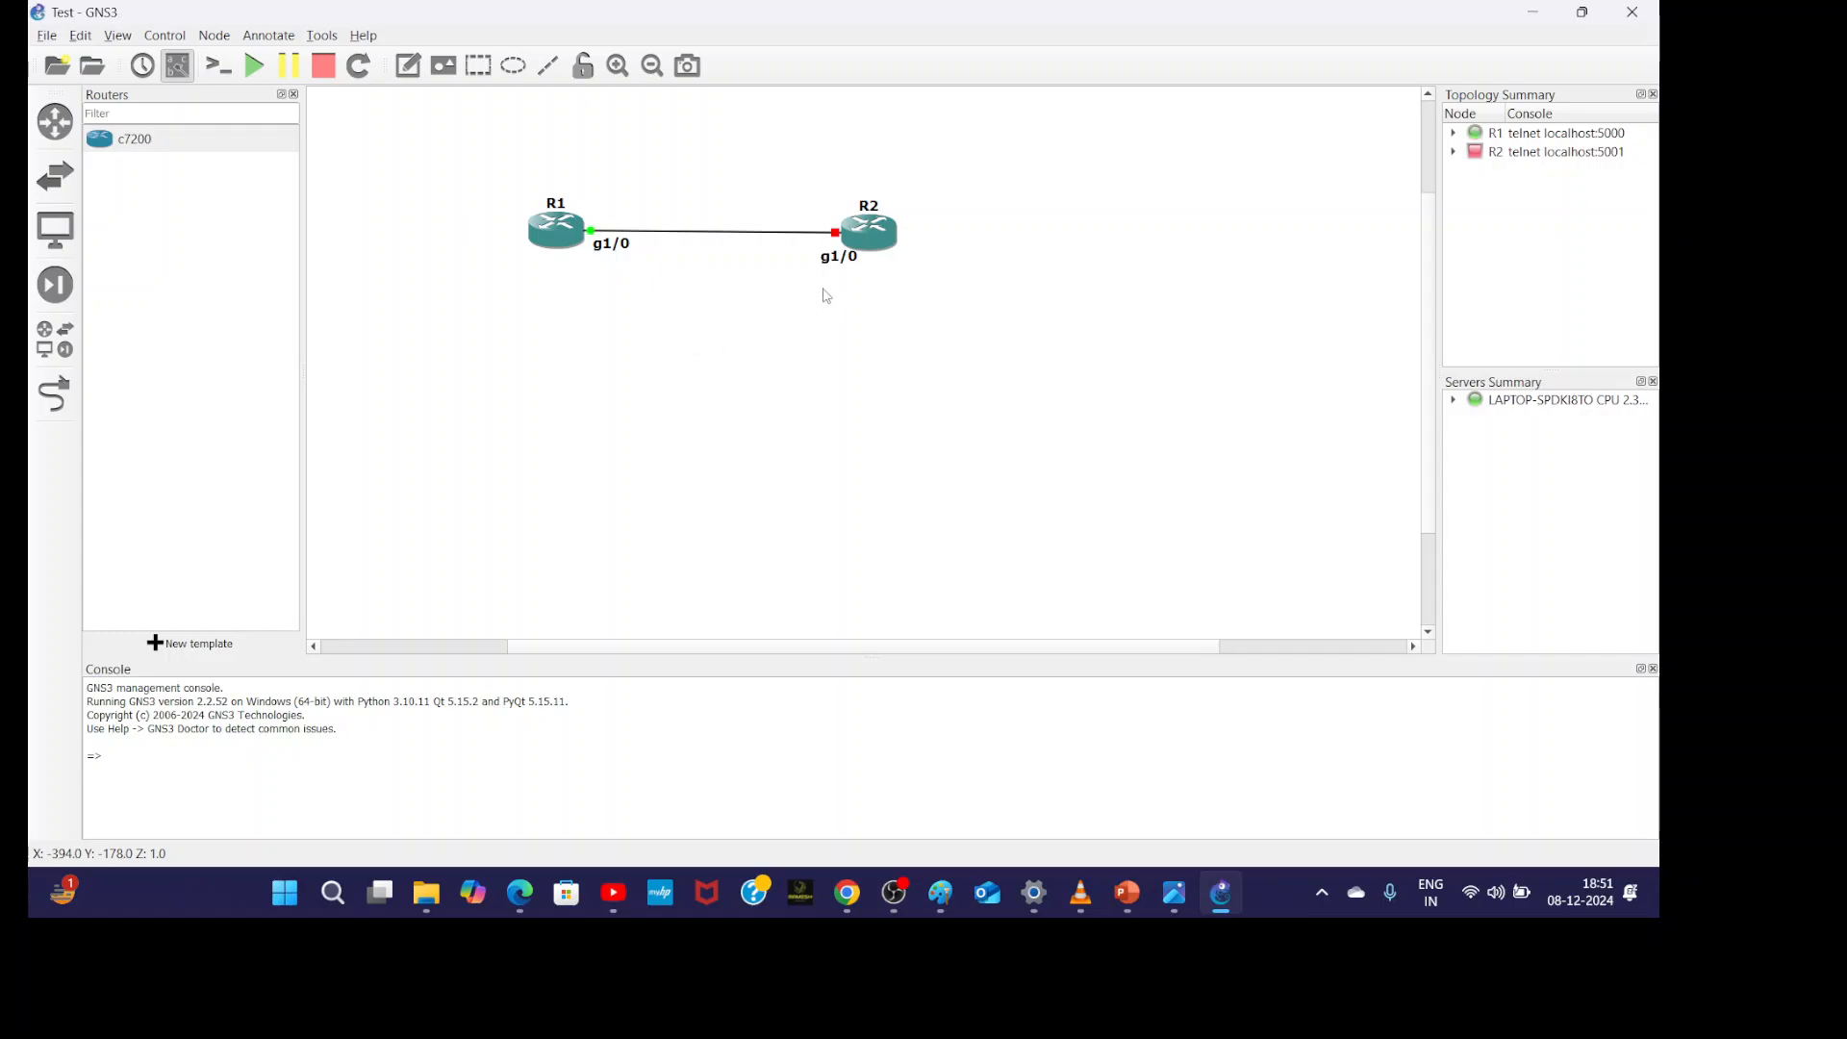
pyautogui.rightClick(866, 225)
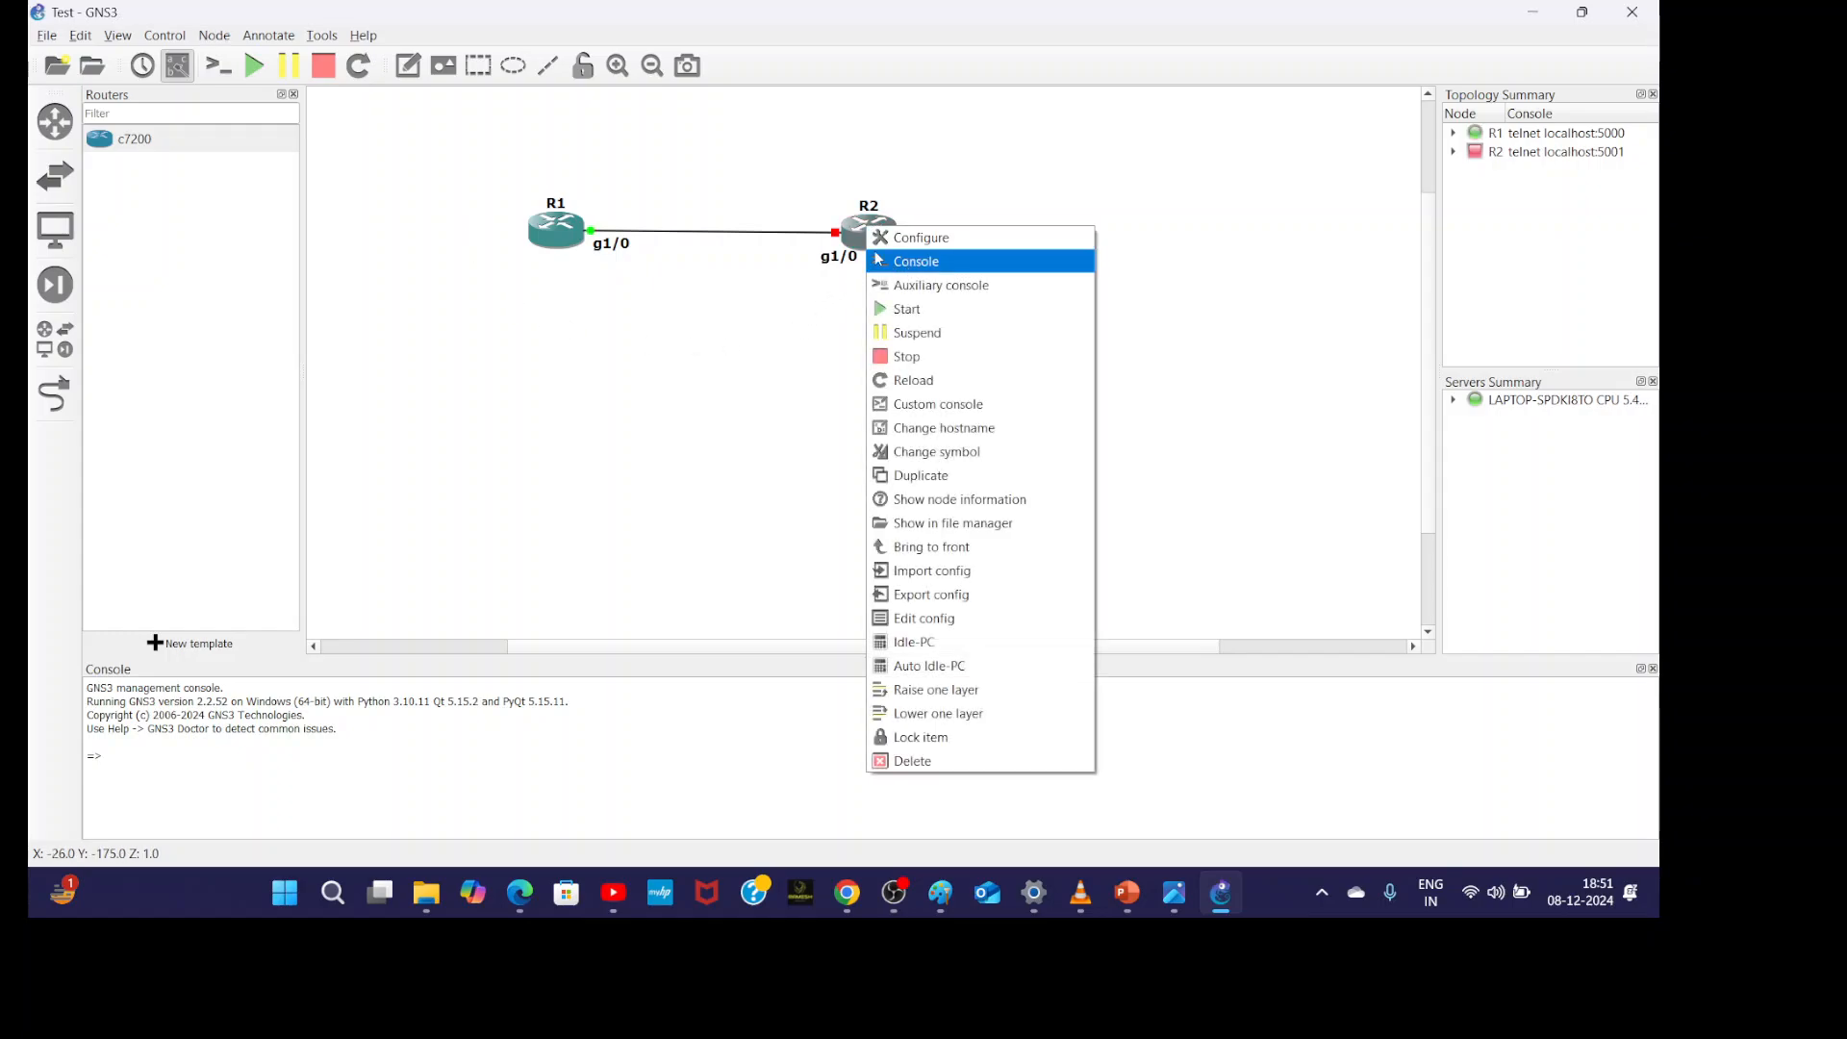
pyautogui.click(898, 312)
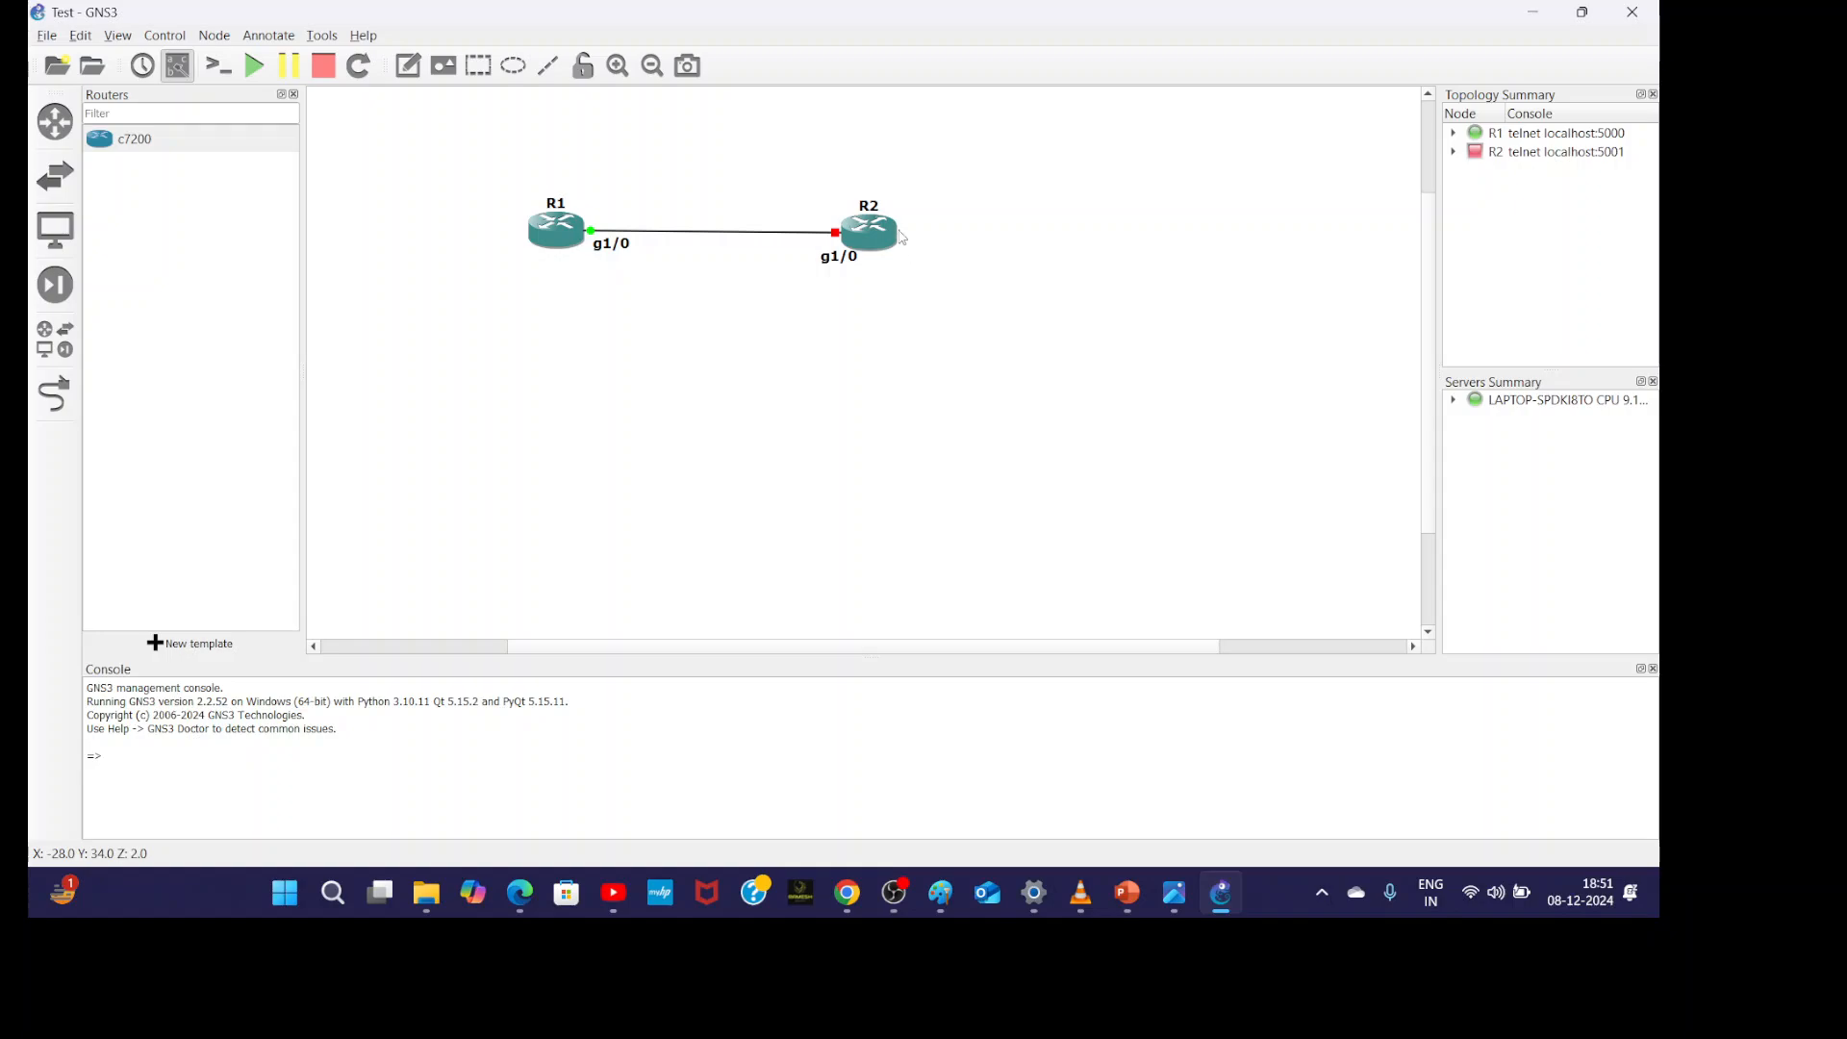
pyautogui.rightClick(889, 228)
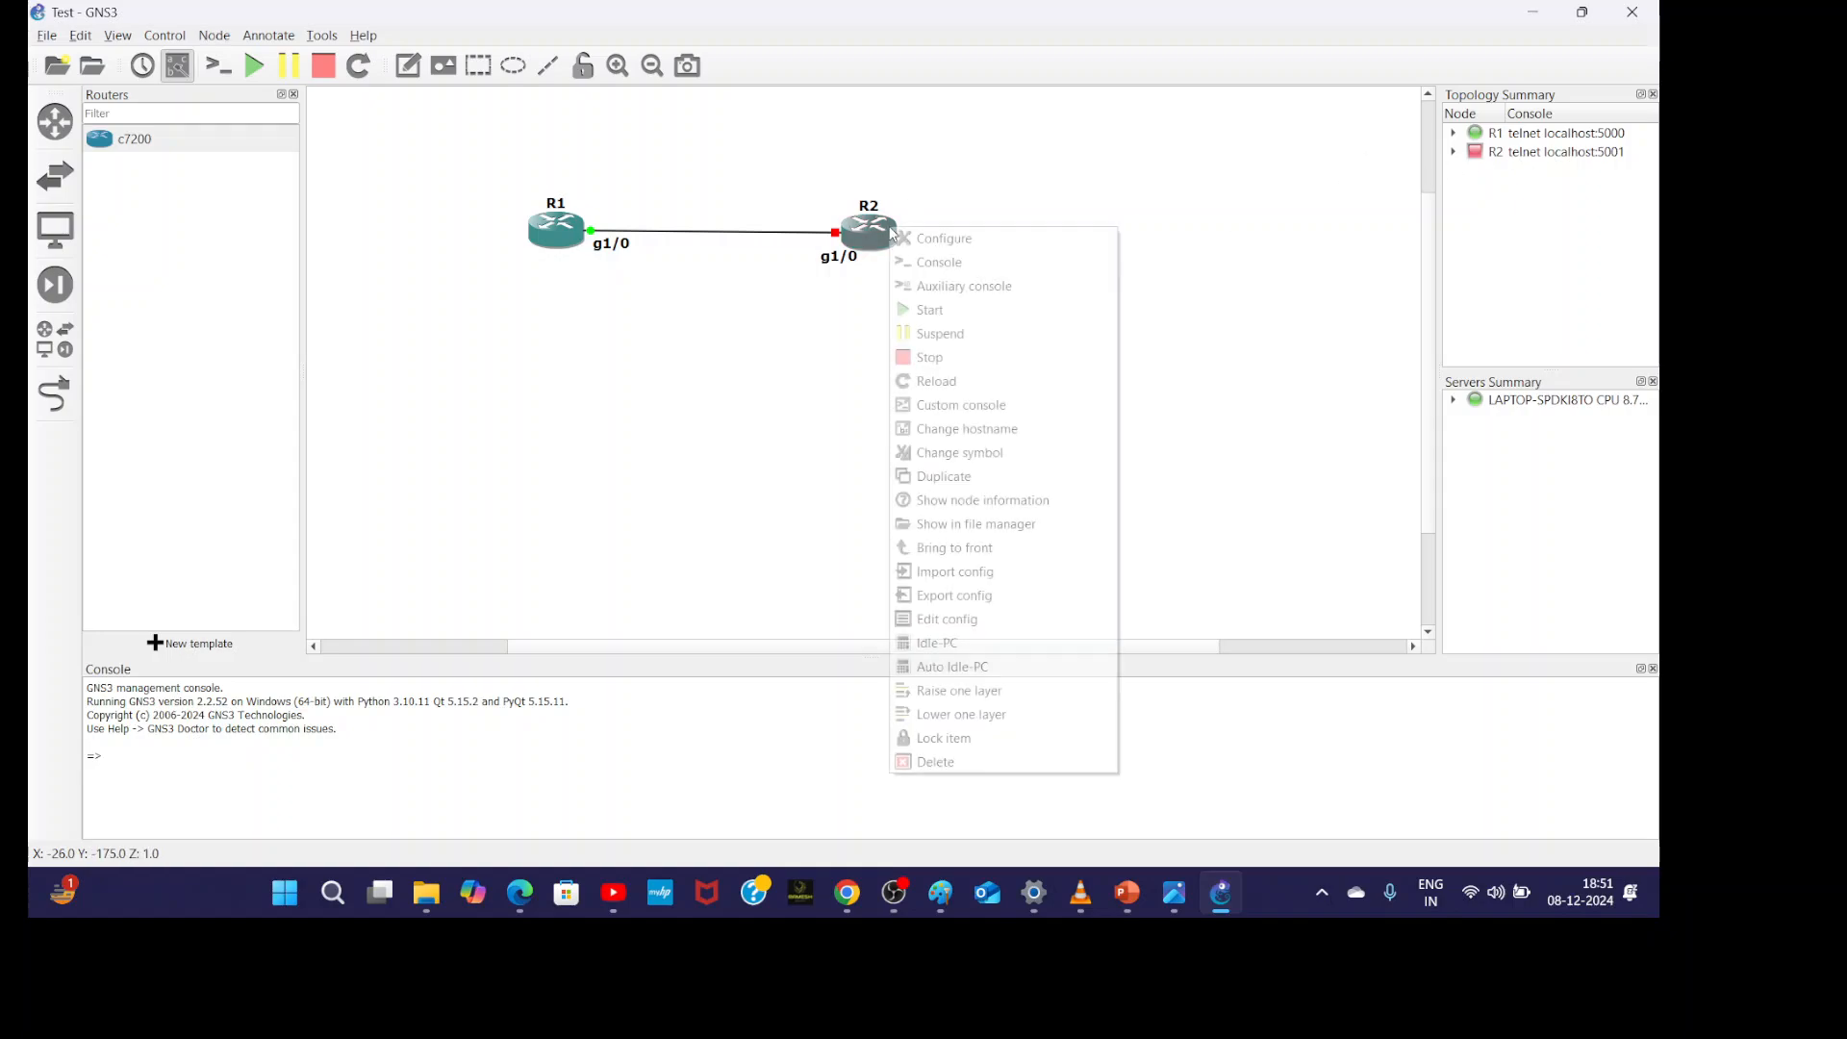
pyautogui.click(930, 310)
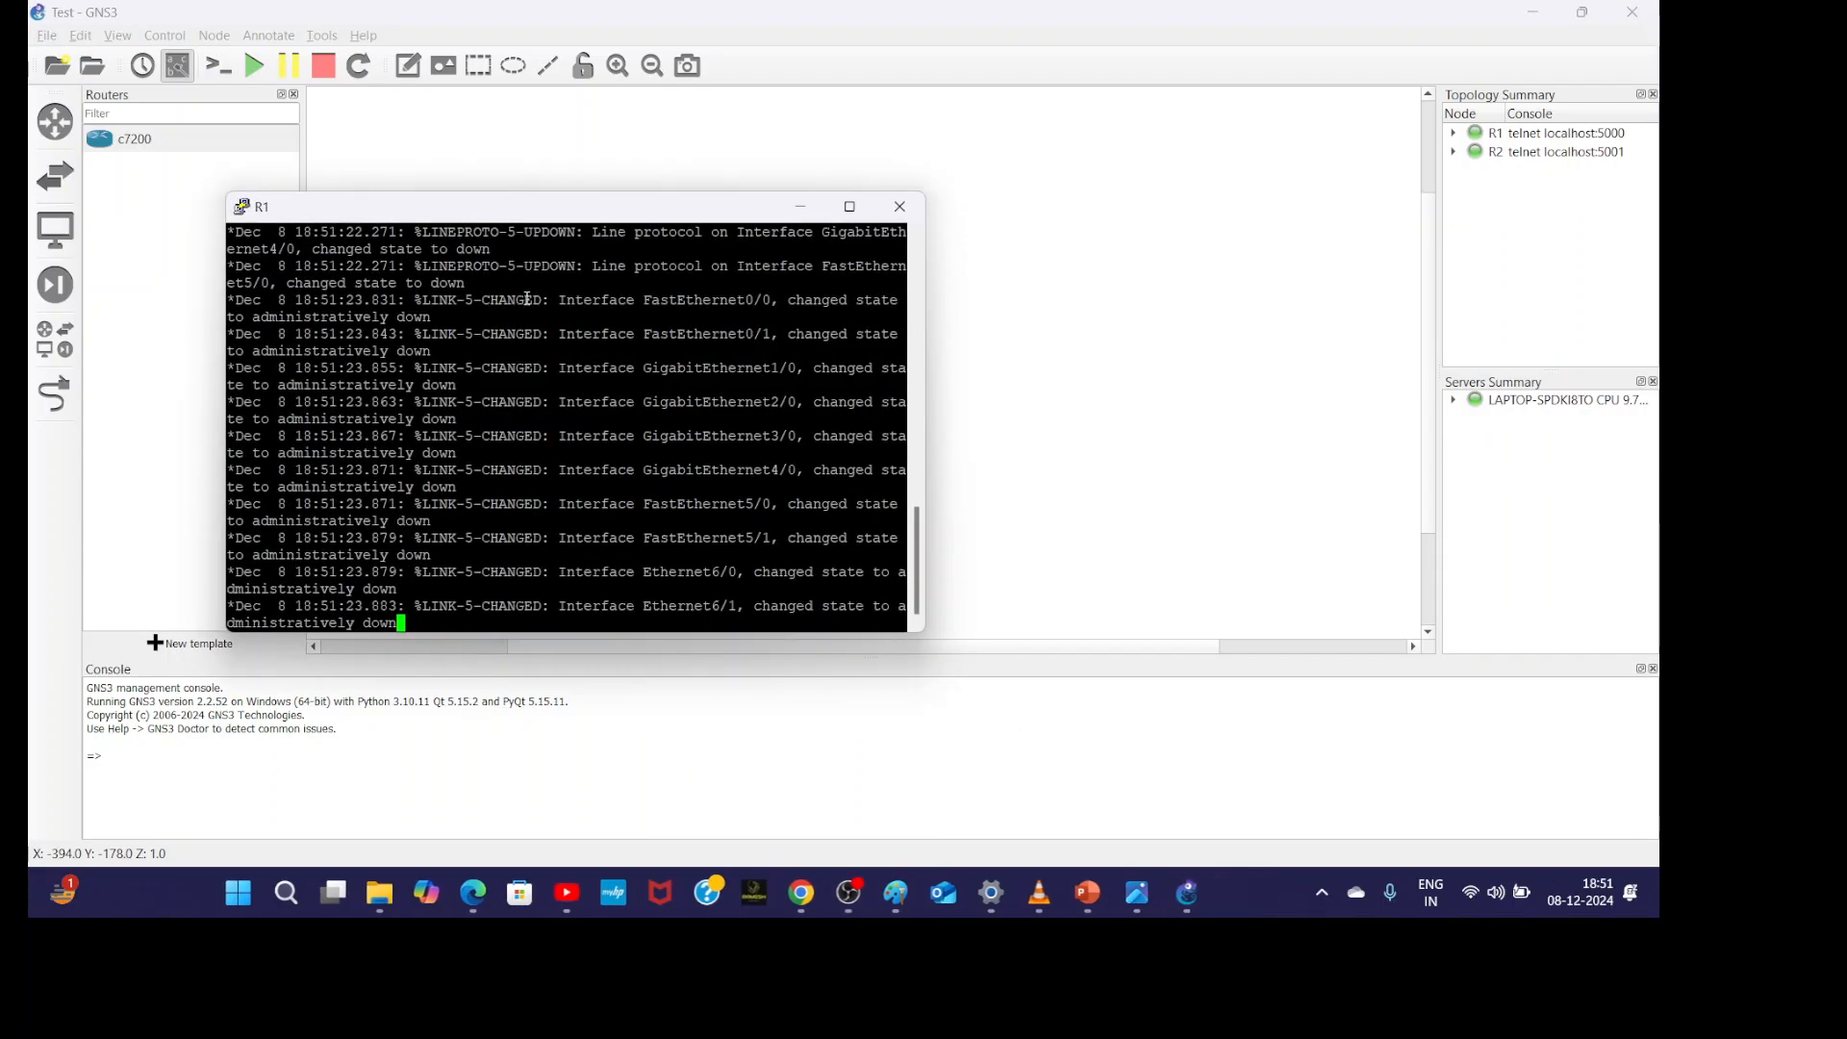
# - Move R1's console window clear of the two routers and bring up its R1# command prompt
pyautogui.moveTo(341, 220); pyautogui.dragTo(1130, 129)
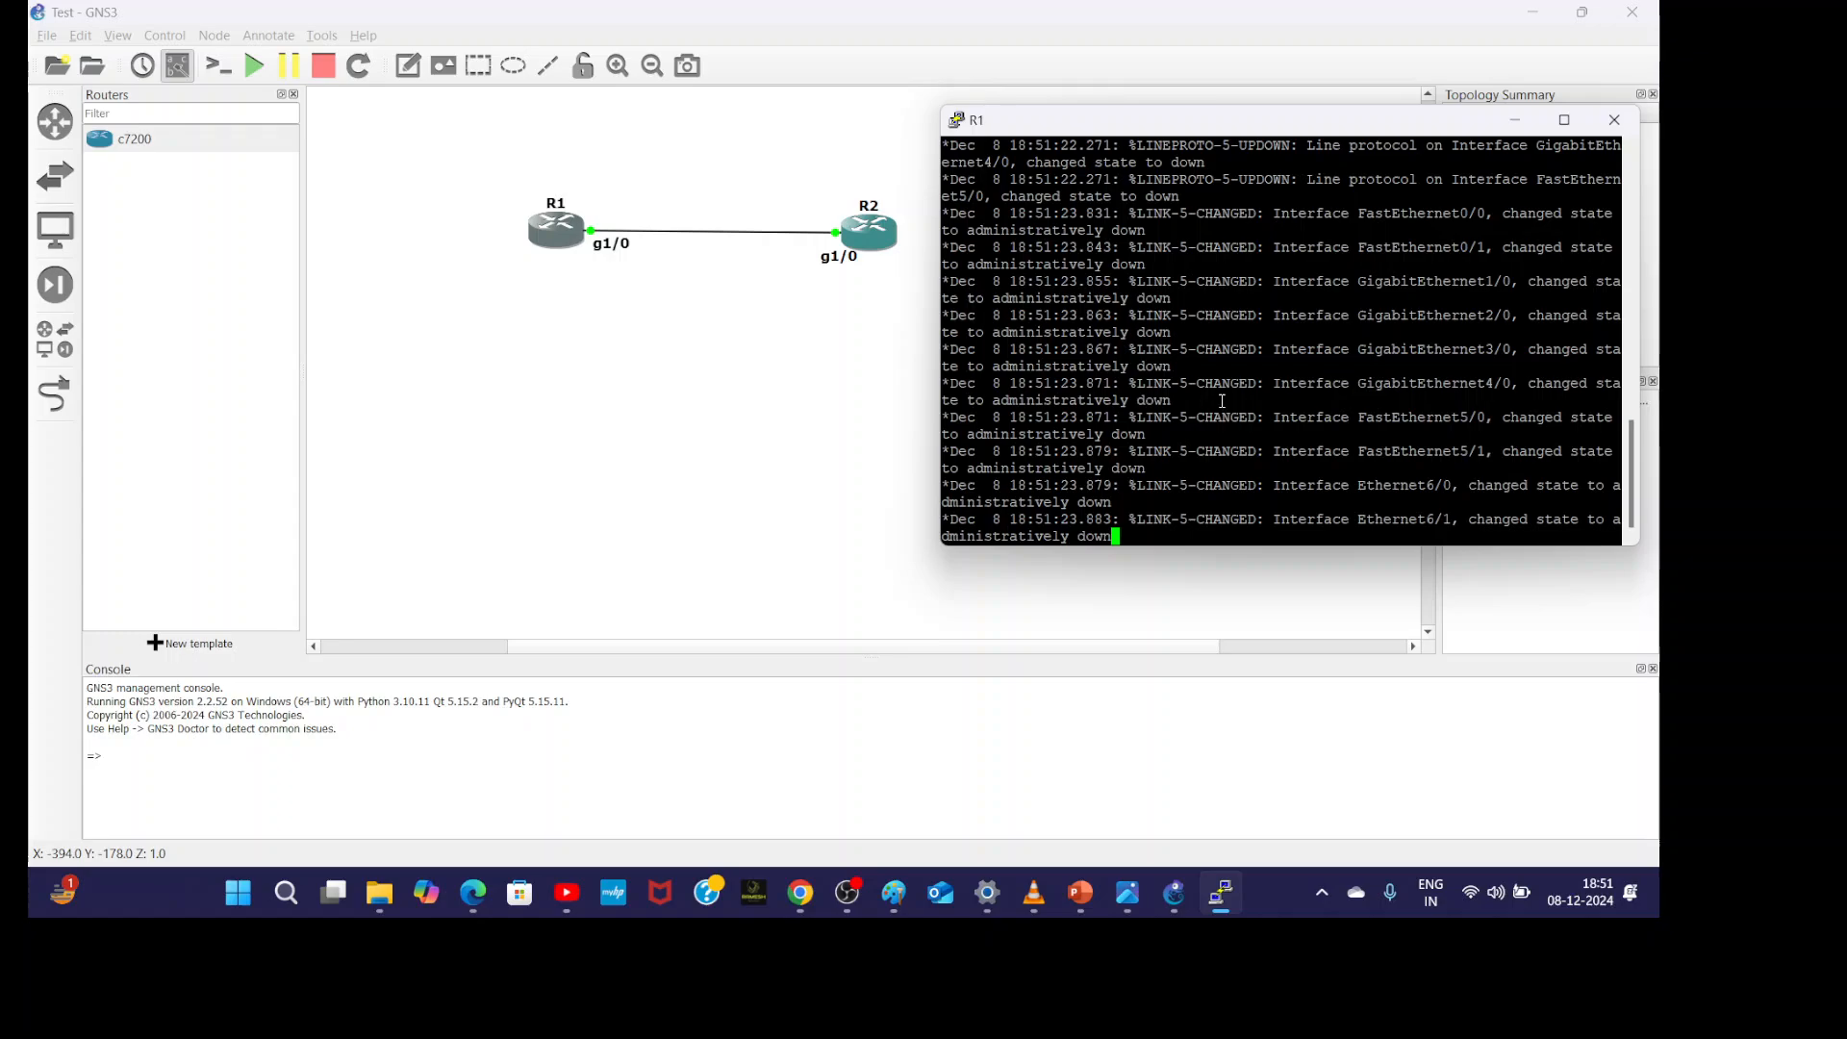
pyautogui.press('Return')
pyautogui.press('Return')
pyautogui.press('Return')
pyautogui.press('Return')
pyautogui.press('Return')
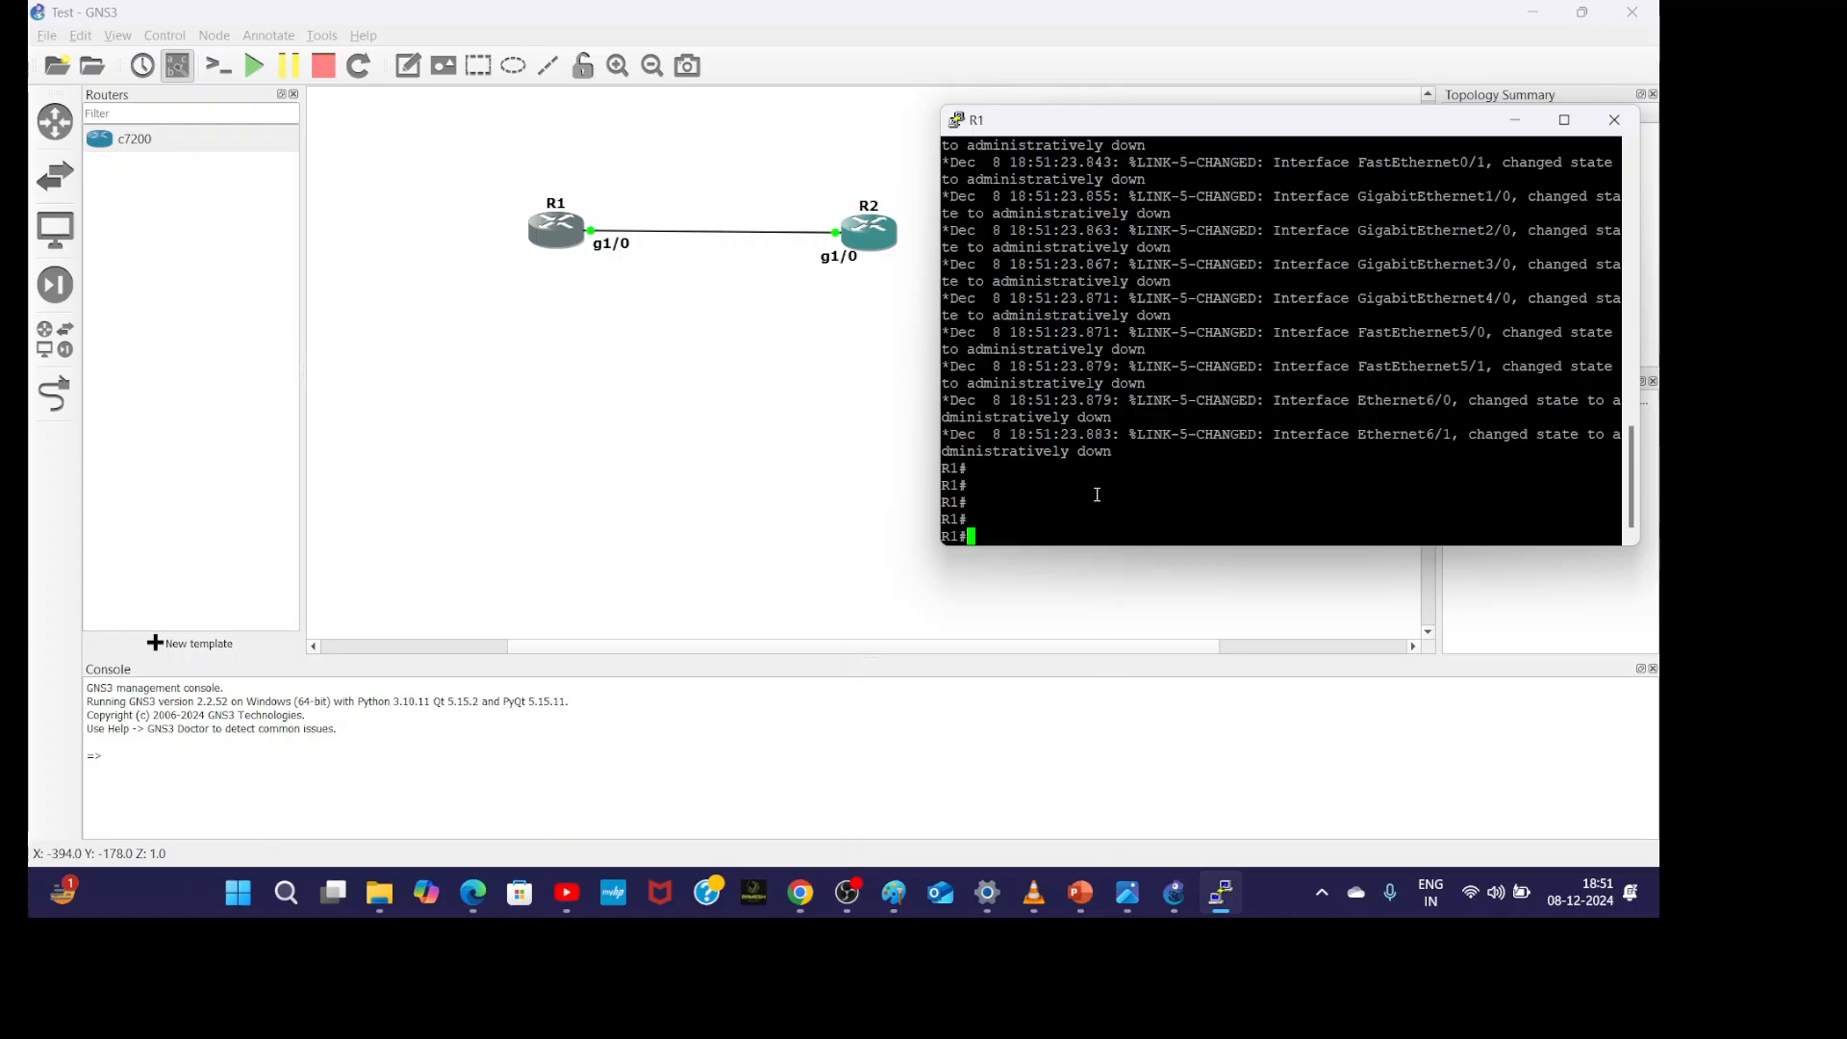
pyautogui.press('Return')
pyautogui.press('Return')
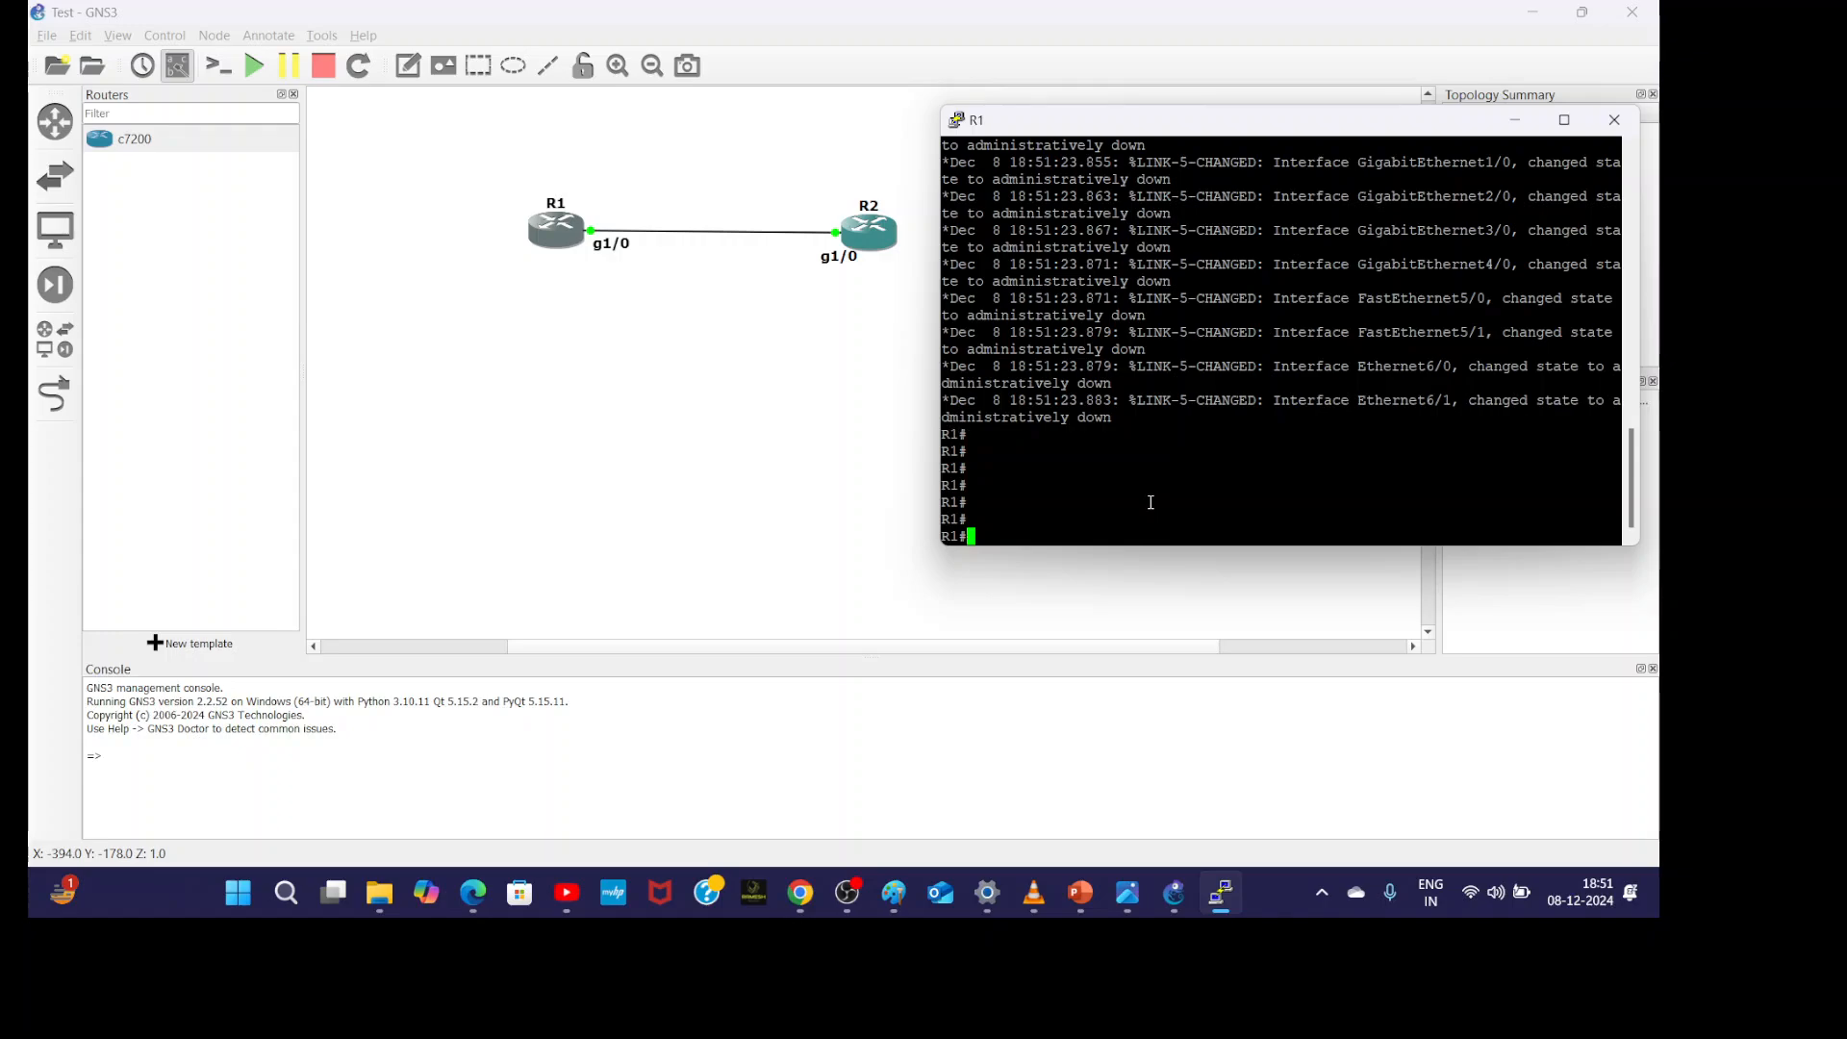
pyautogui.press('Return')
pyautogui.press('Return')
pyautogui.press('Return')
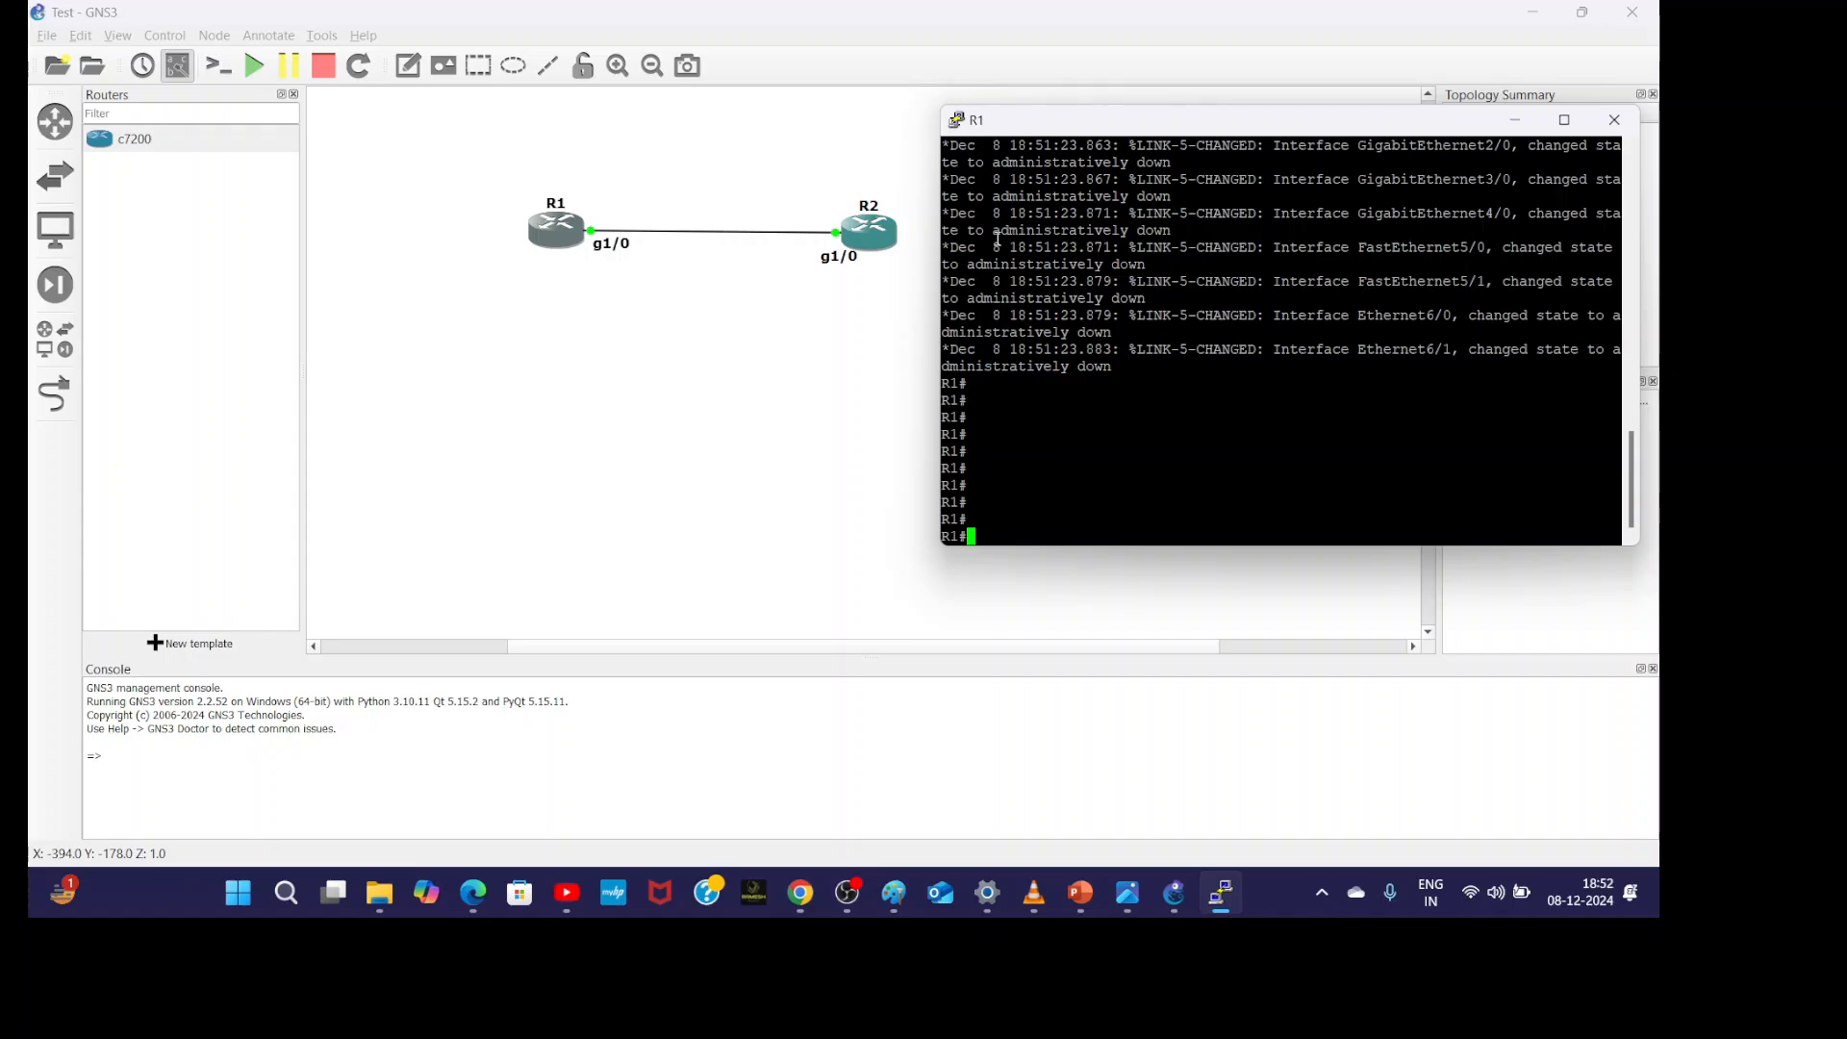
pyautogui.press('Return')
pyautogui.press('Return')
pyautogui.press('Return')
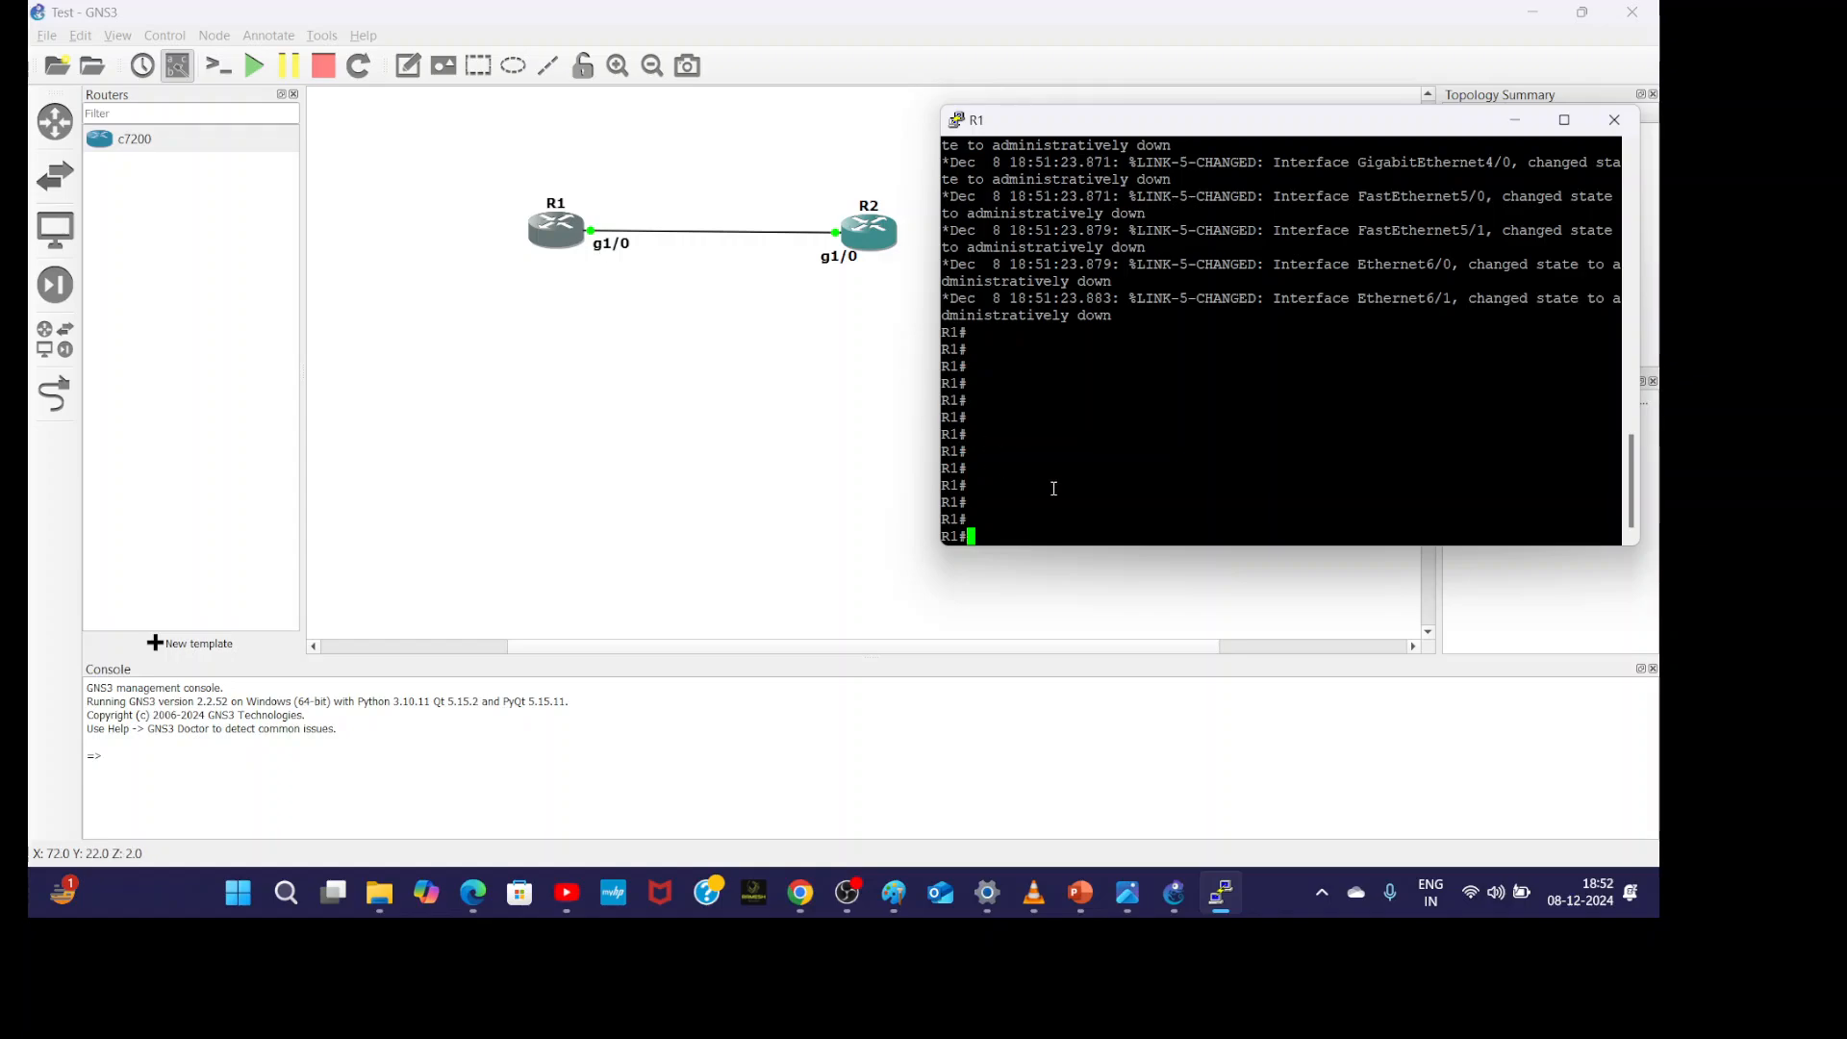
pyautogui.press('Return')
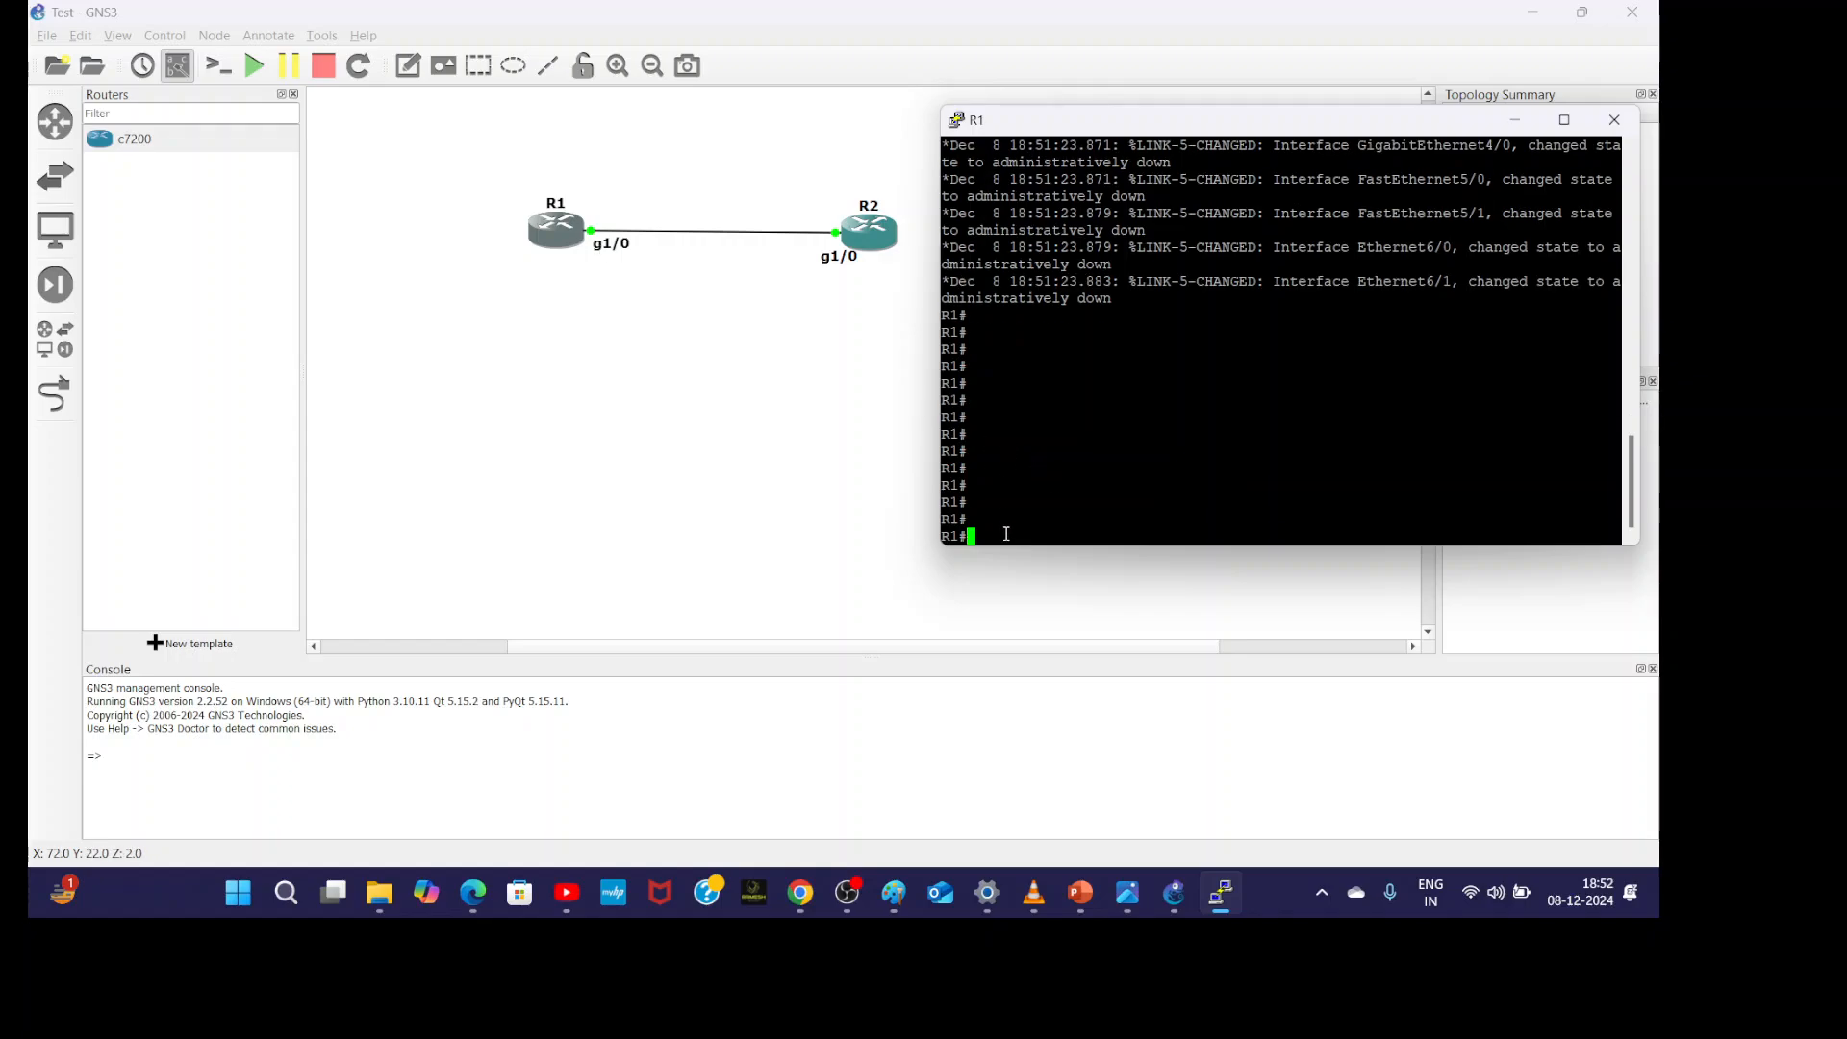